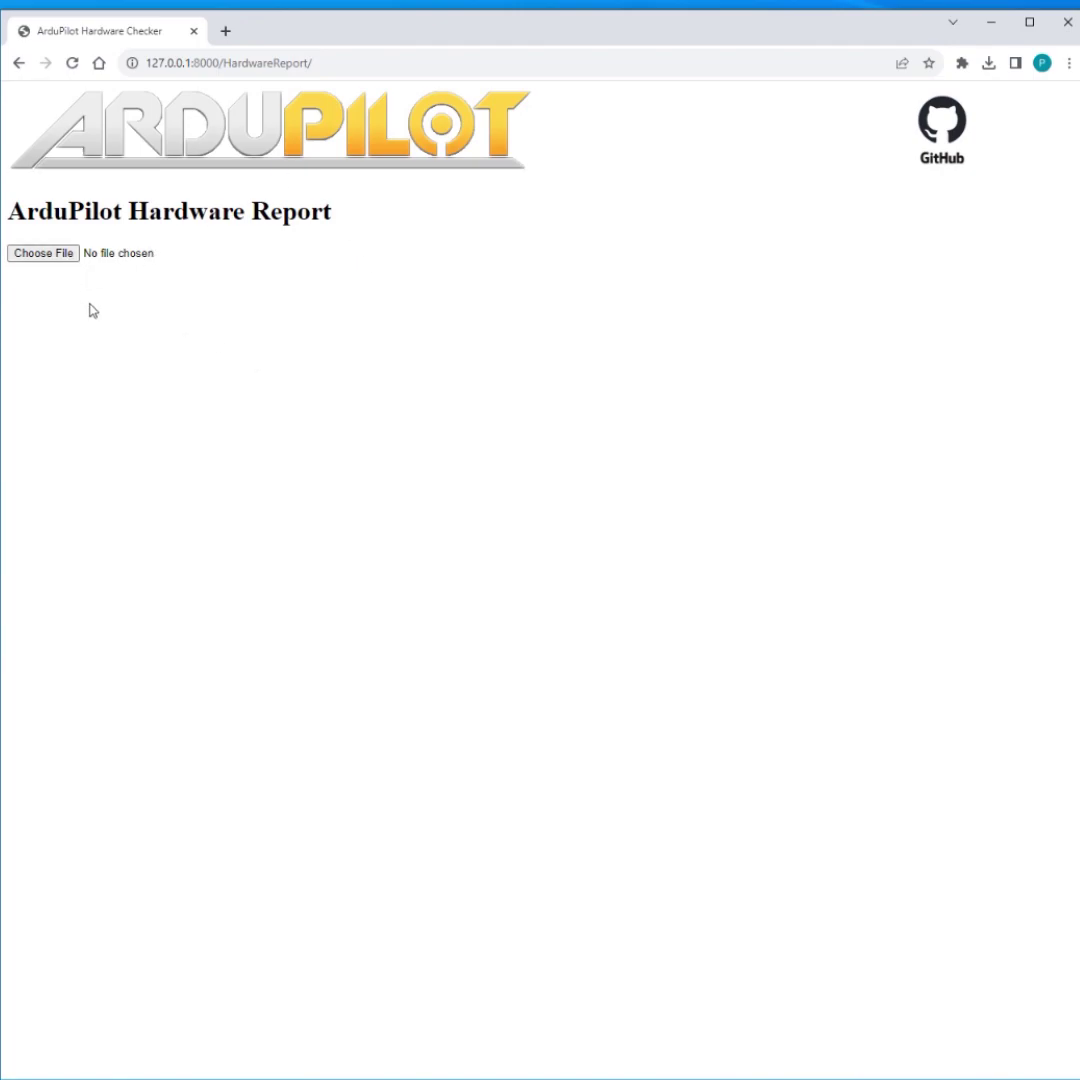
Load the 44.param file and scroll down to its sensor listings.
click(55, 253)
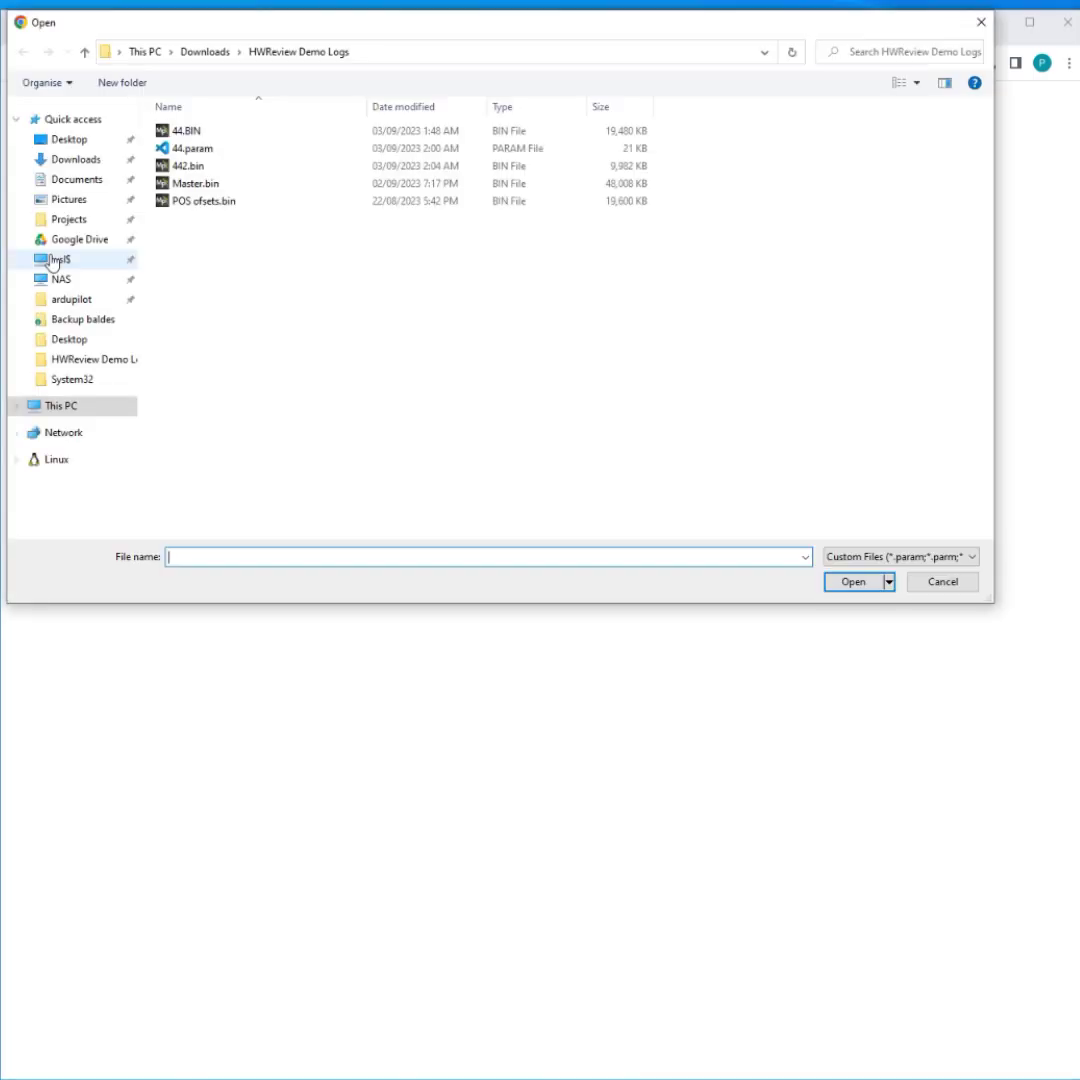
double_click(425, 150)
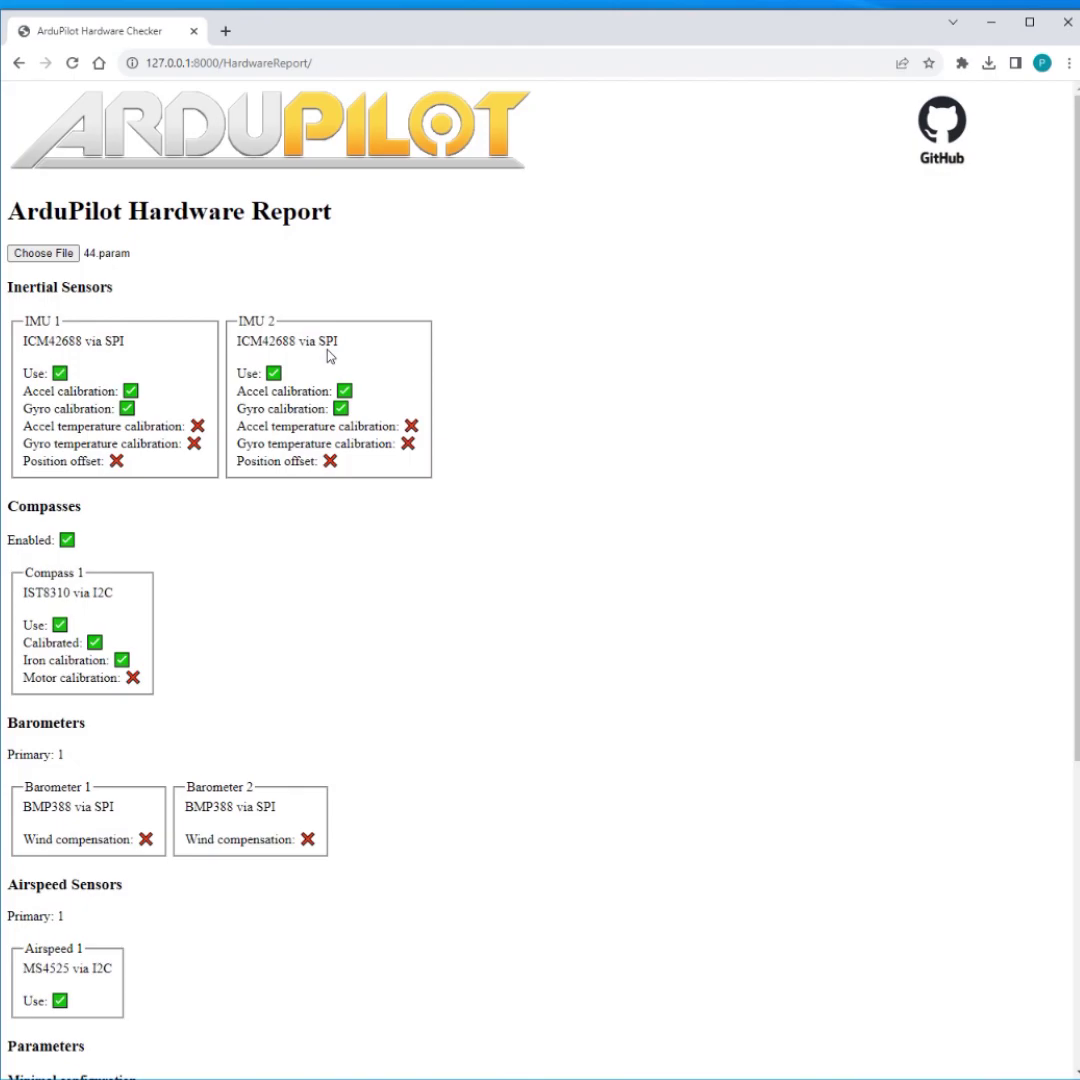
scroll(330, 357, down, 1)
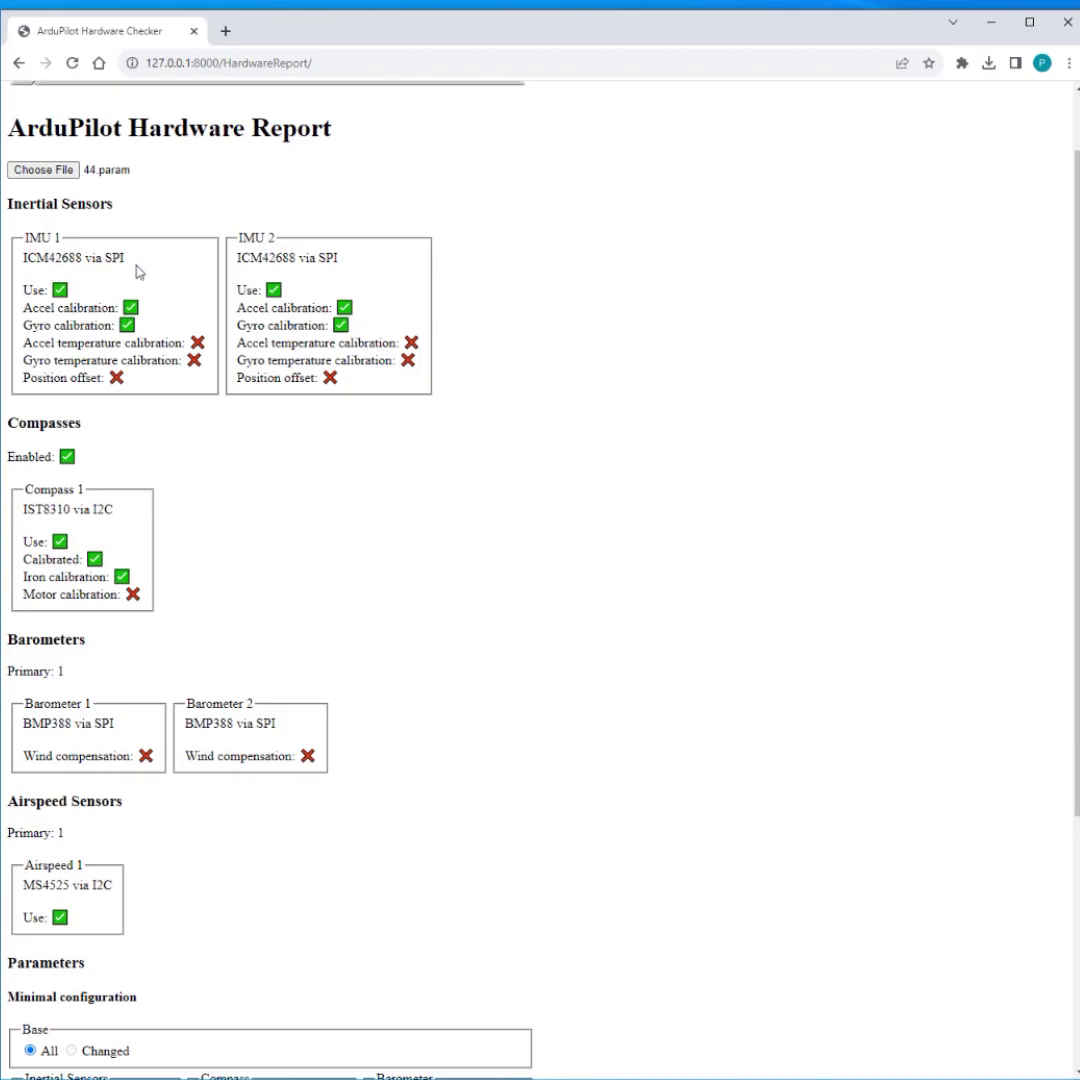
drag(24, 258, 84, 258)
click(46, 315)
scroll(250, 375, down, 2)
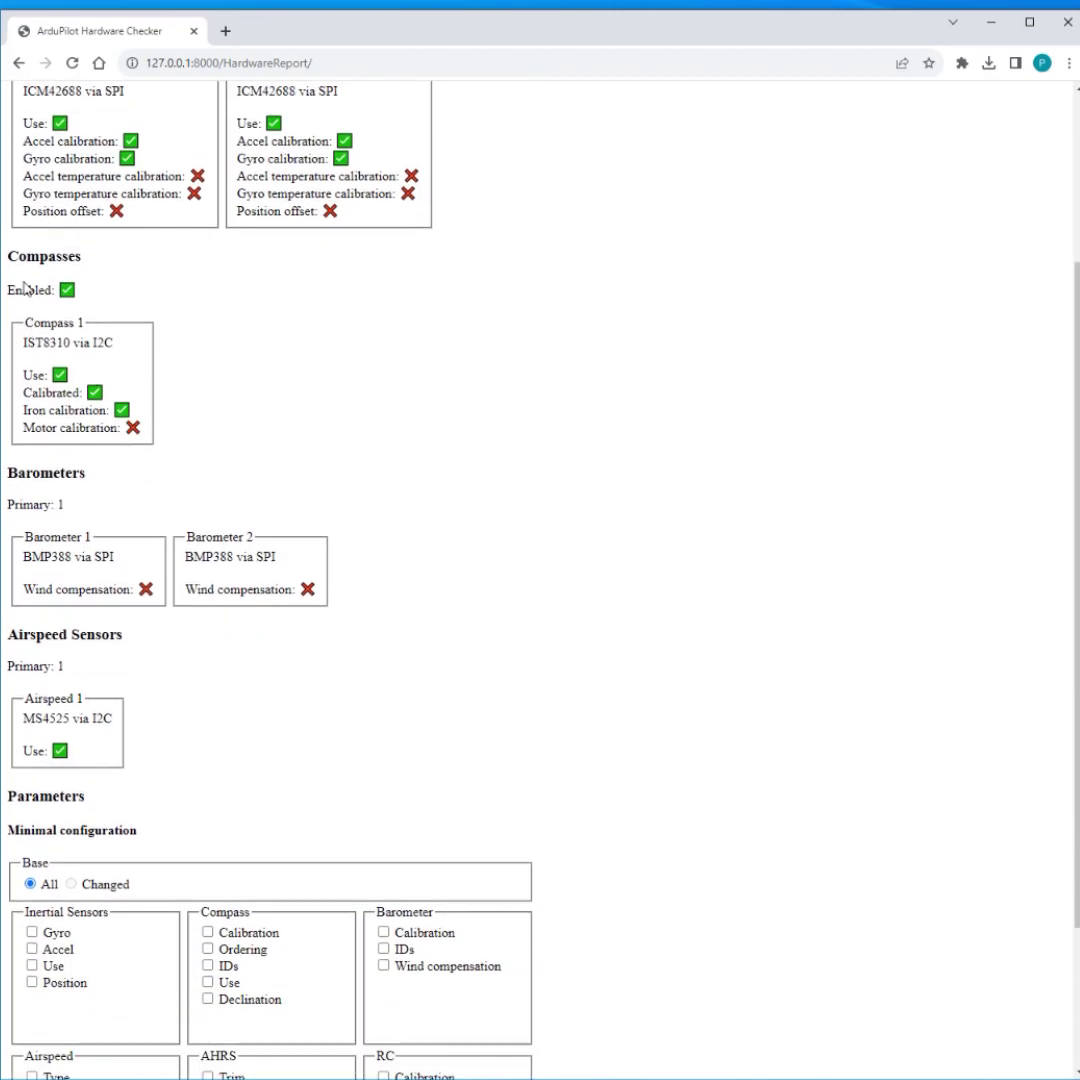
double_click(34, 373)
double_click(55, 392)
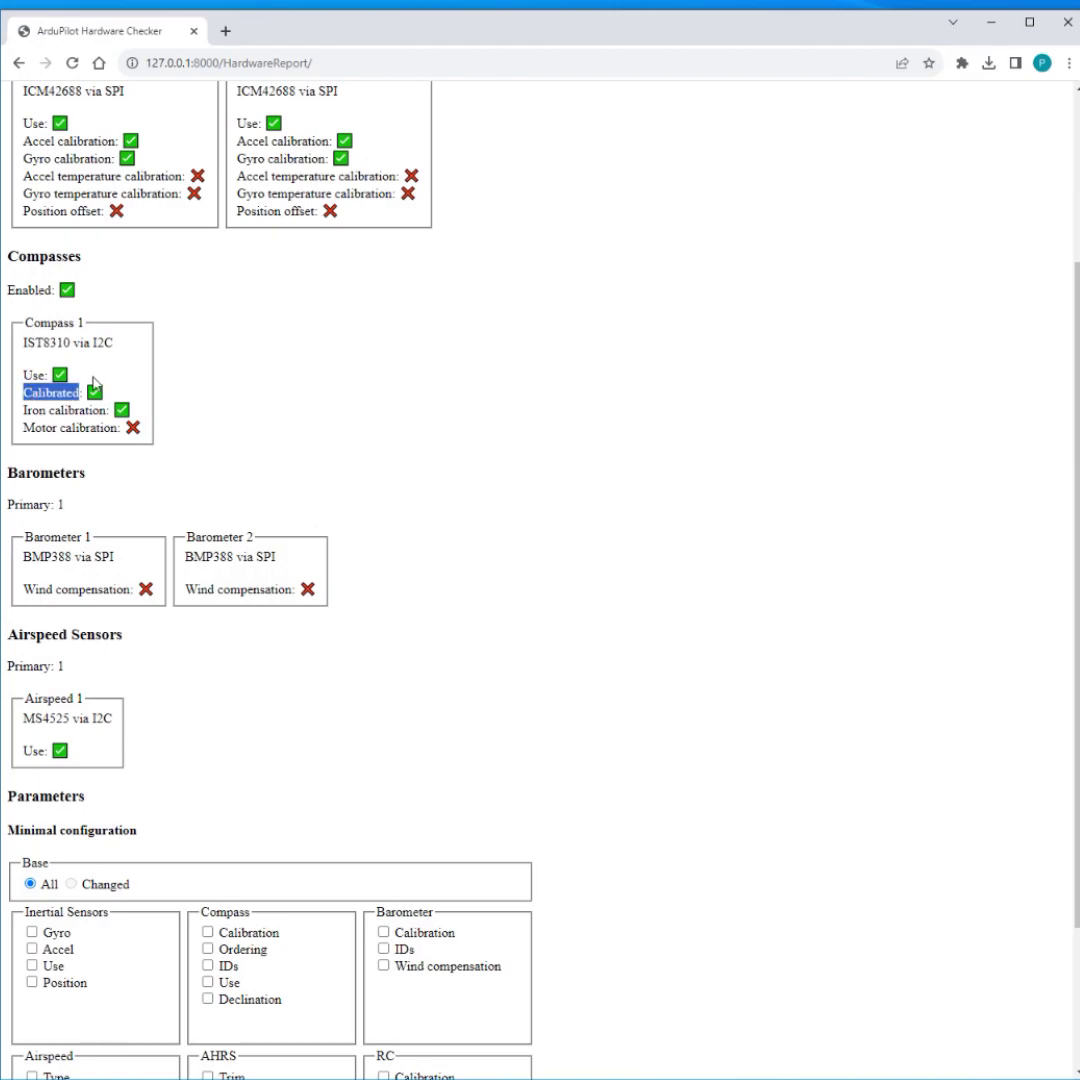
drag(26, 410, 145, 412)
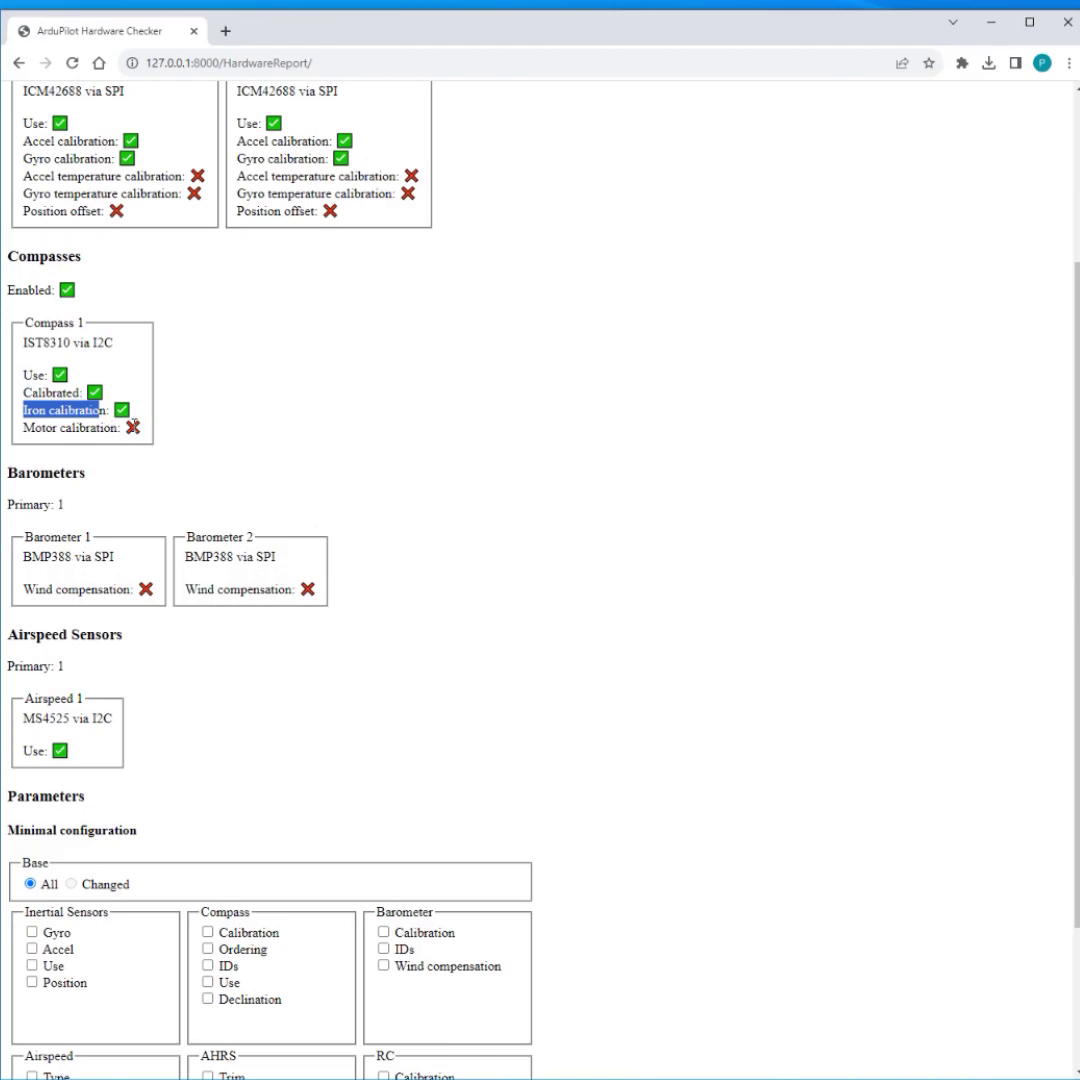
click(46, 430)
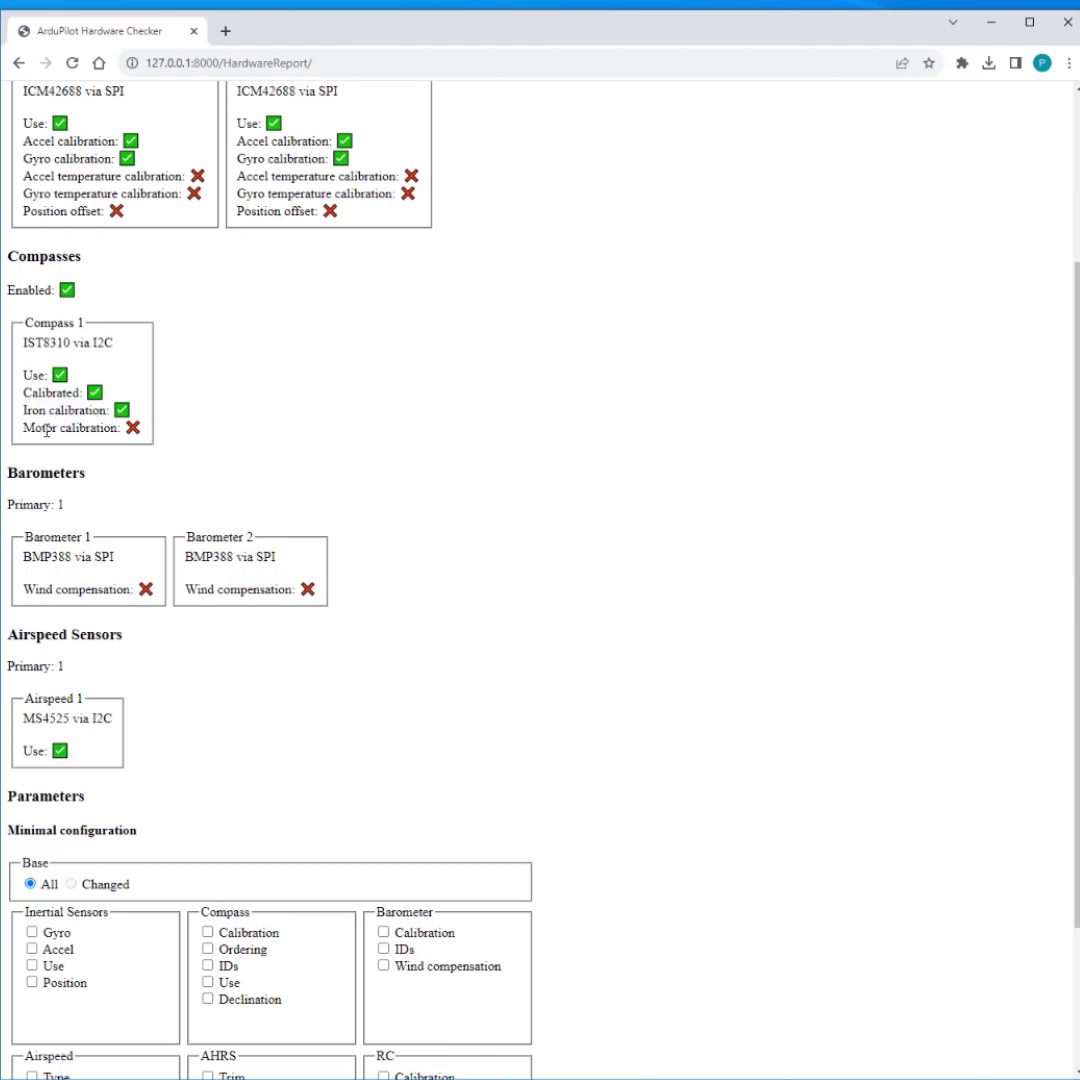
scroll(113, 460, down, 2)
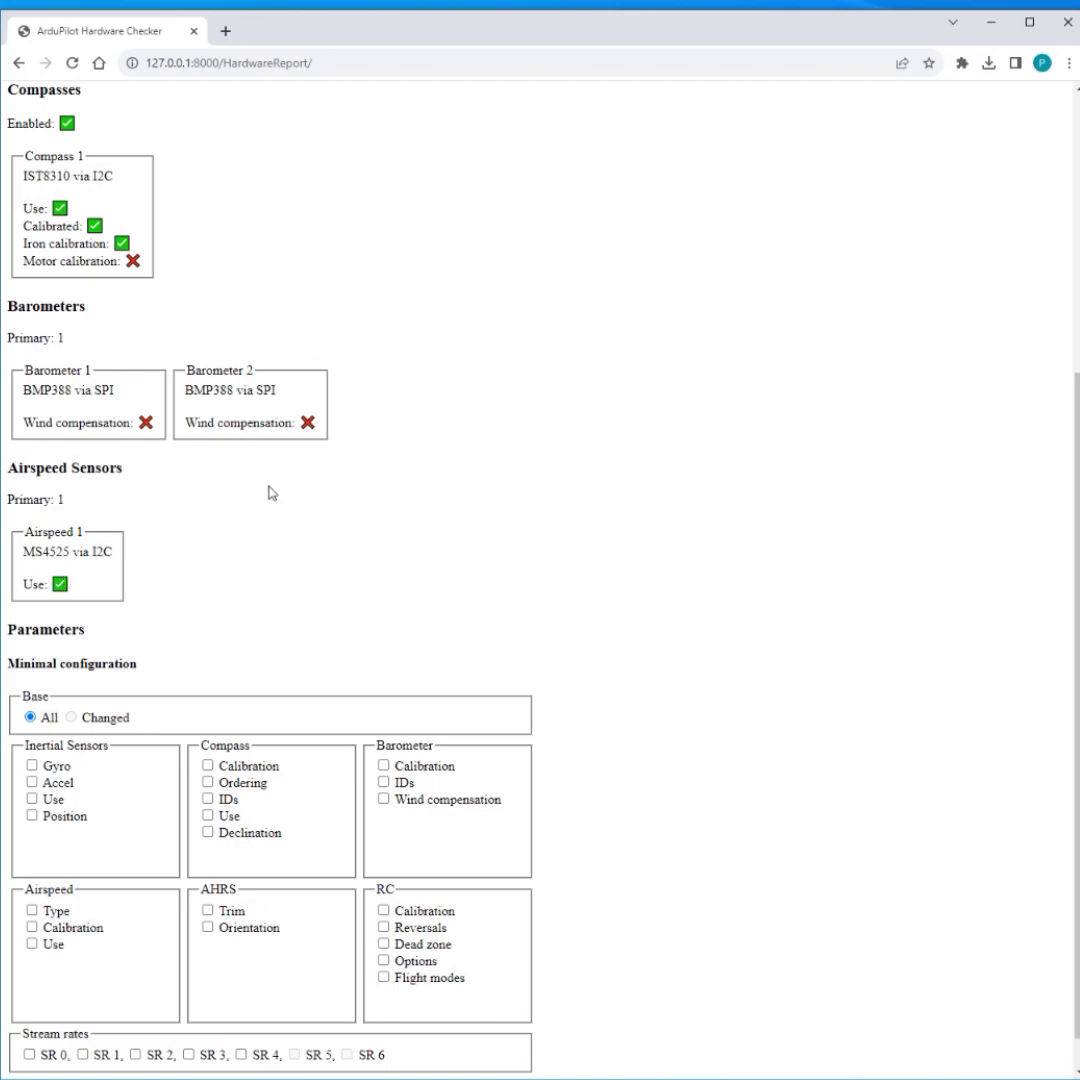
scroll(318, 494, down, 1)
scroll(313, 489, up, 4)
scroll(318, 492, down, 4)
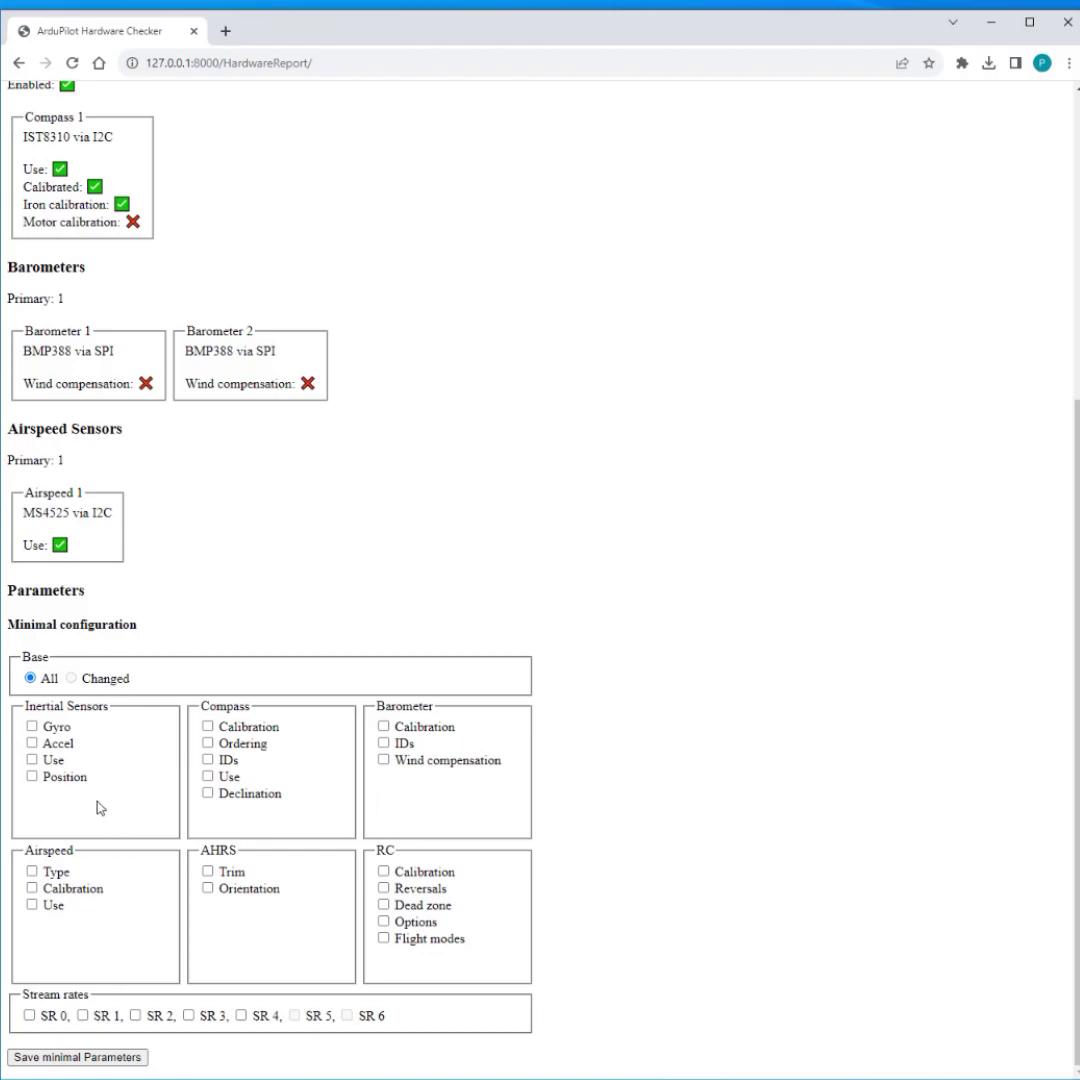
Load the 44.BIN flight log and check its firmware version, ArduPlane V4.4.0 (710b94a8).
mouse_move(58, 735)
mouse_move(420, 767)
scroll(459, 858, up, 5)
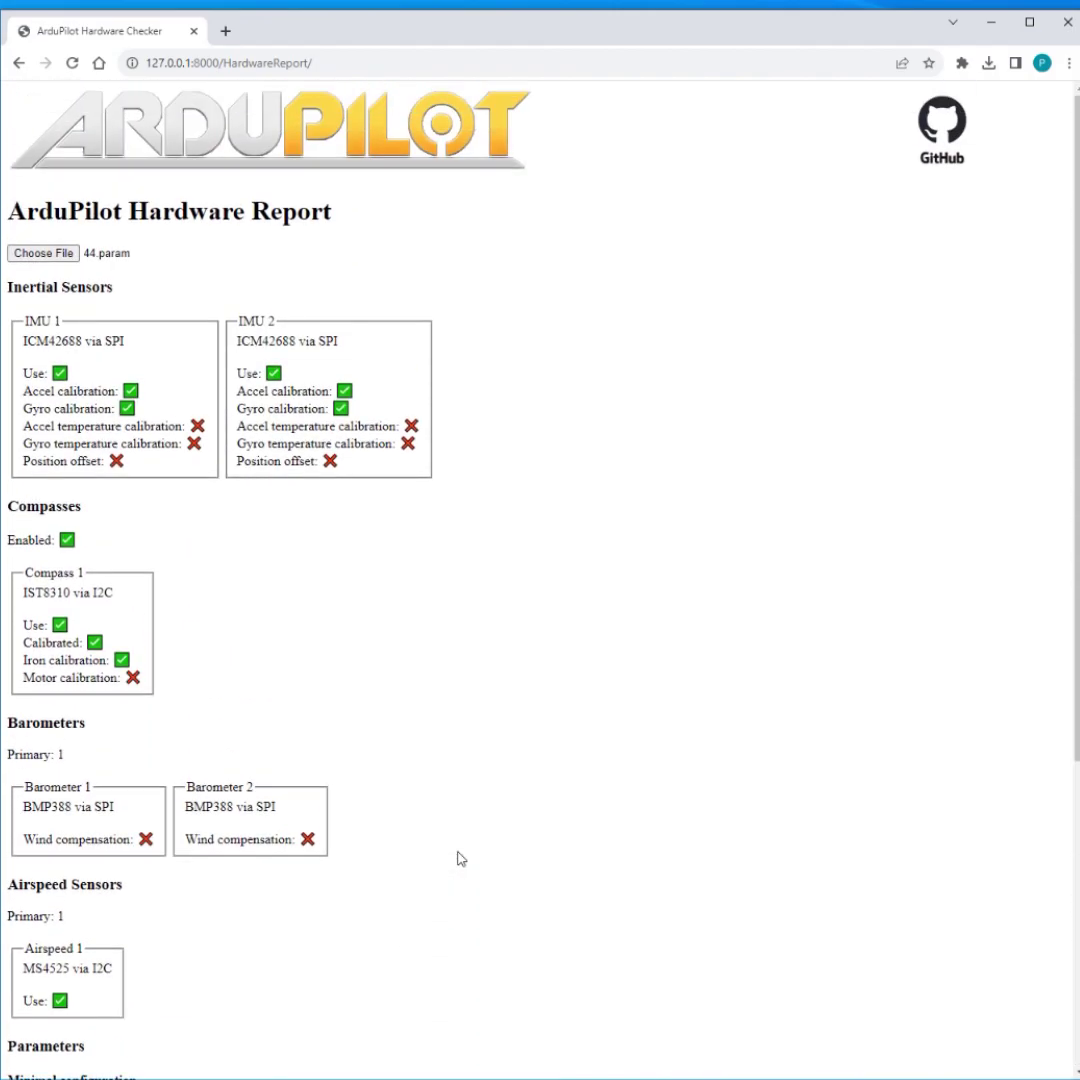
scroll(450, 860, down, 4)
scroll(447, 860, up, 4)
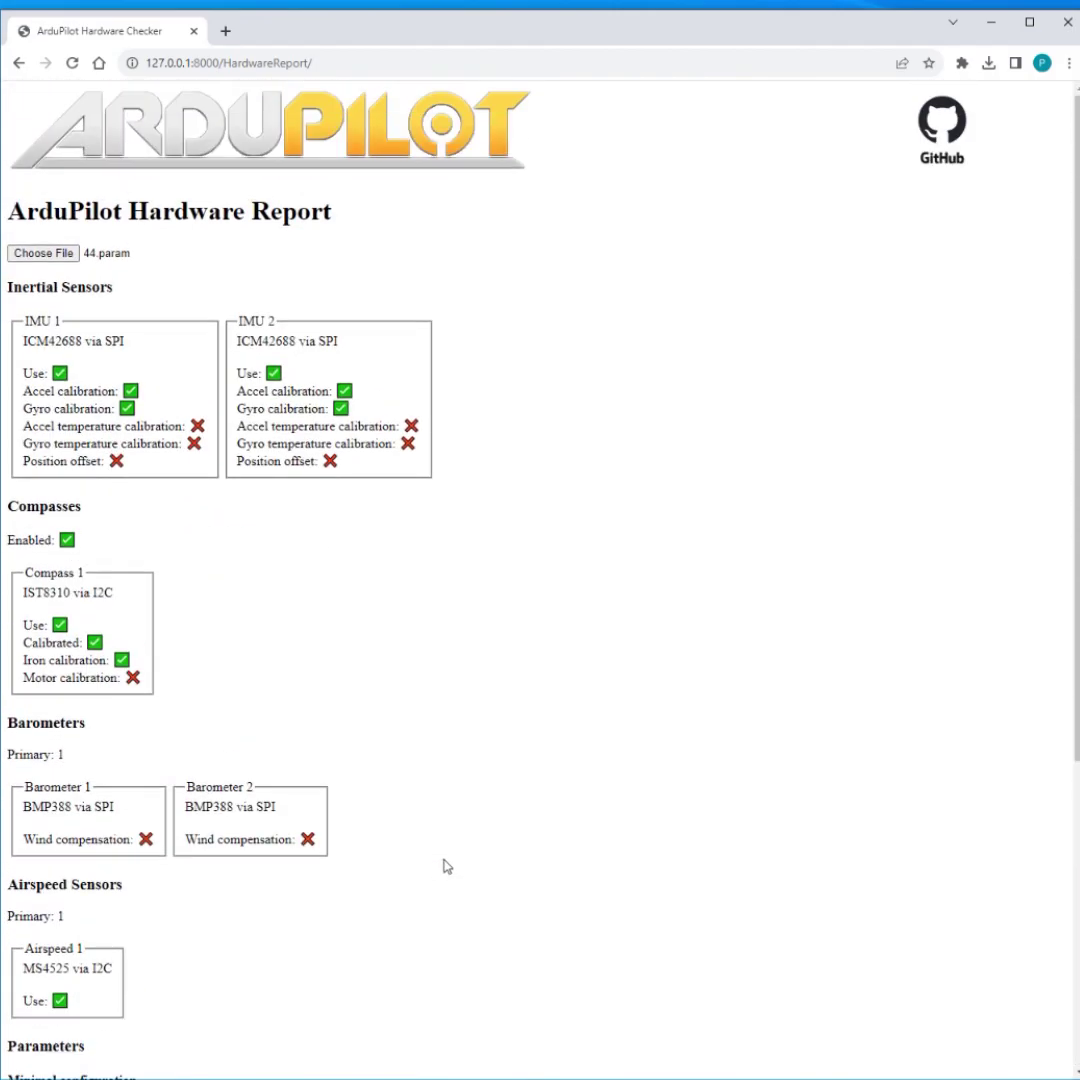
click(46, 253)
click(196, 148)
click(852, 581)
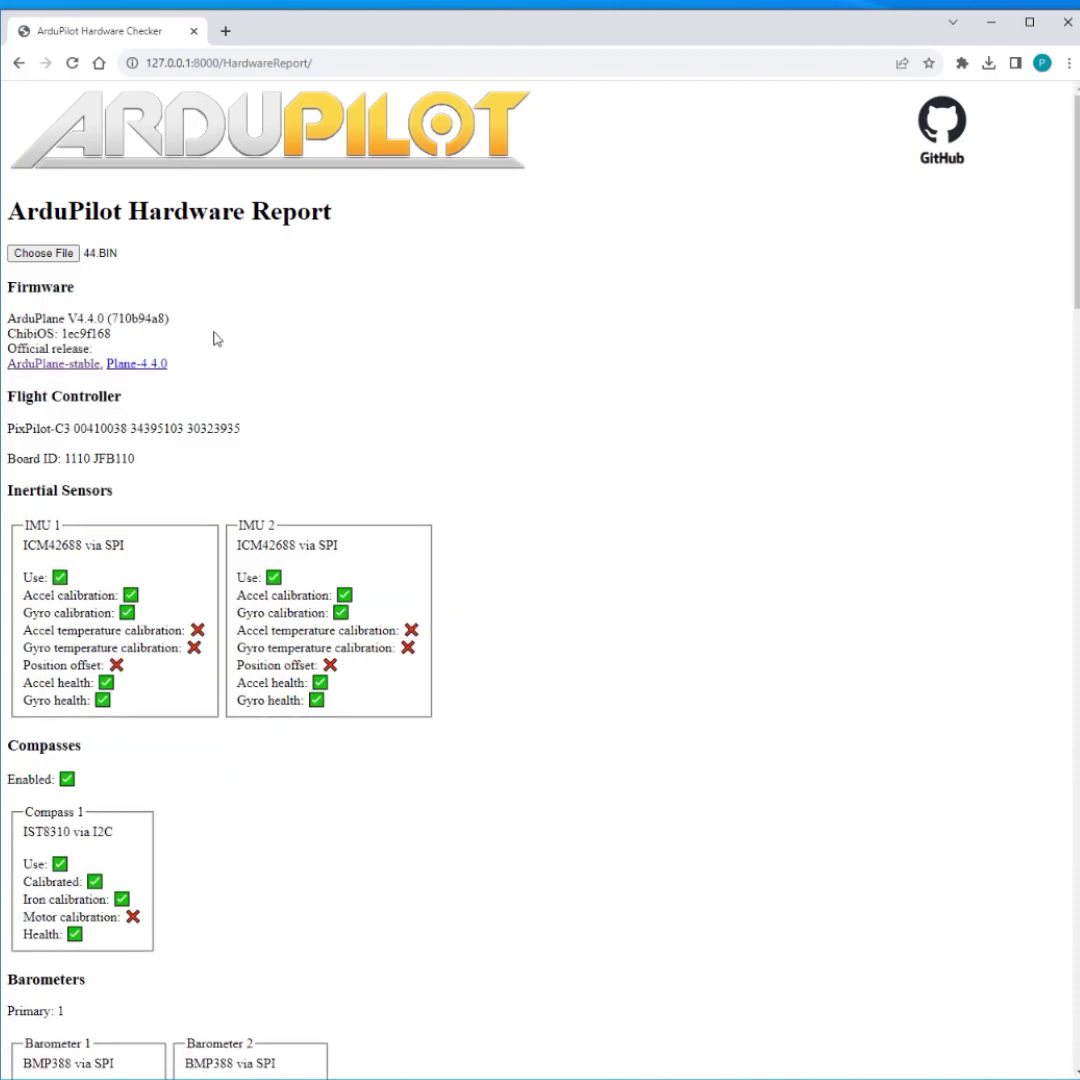
drag(169, 319, 7, 318)
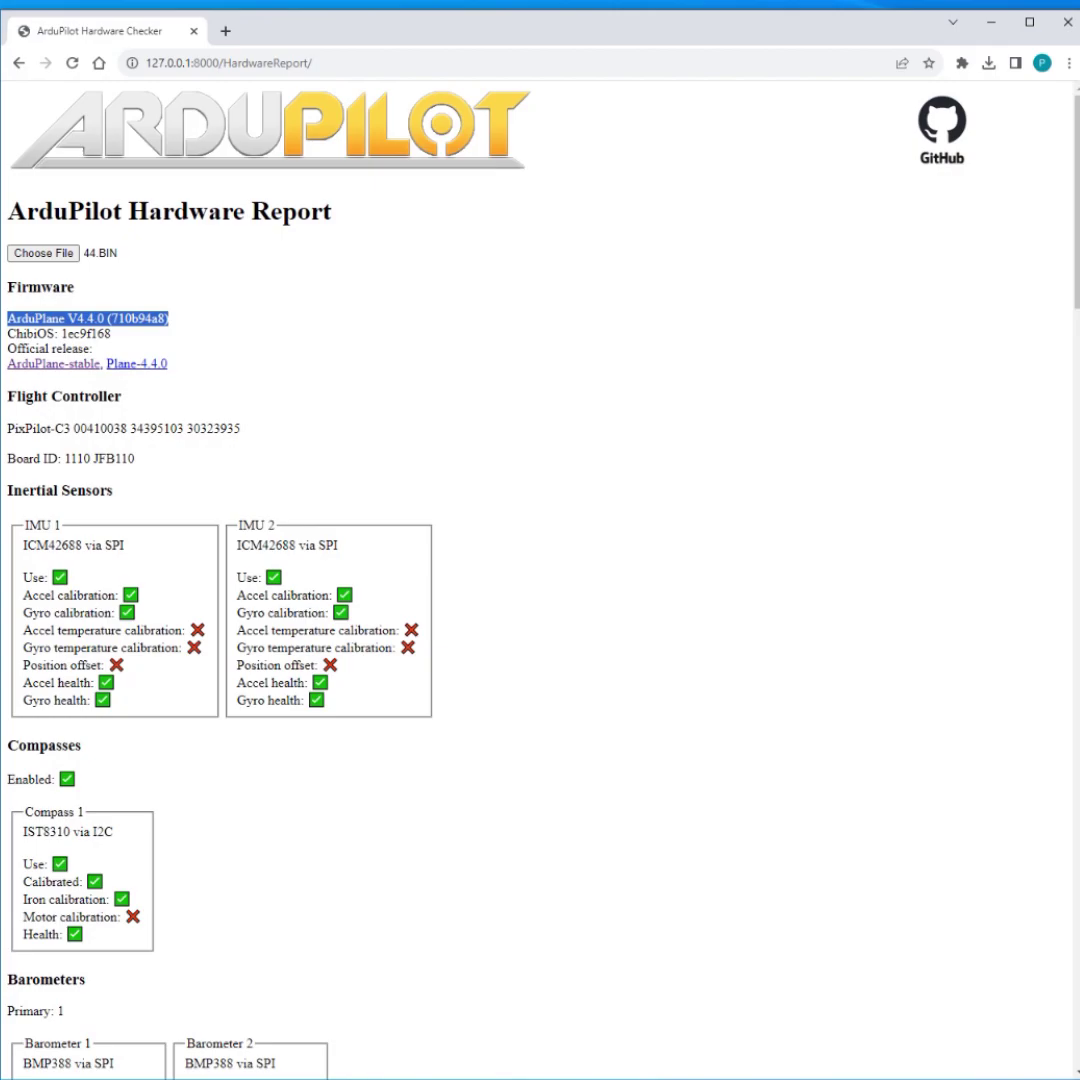
click(112, 352)
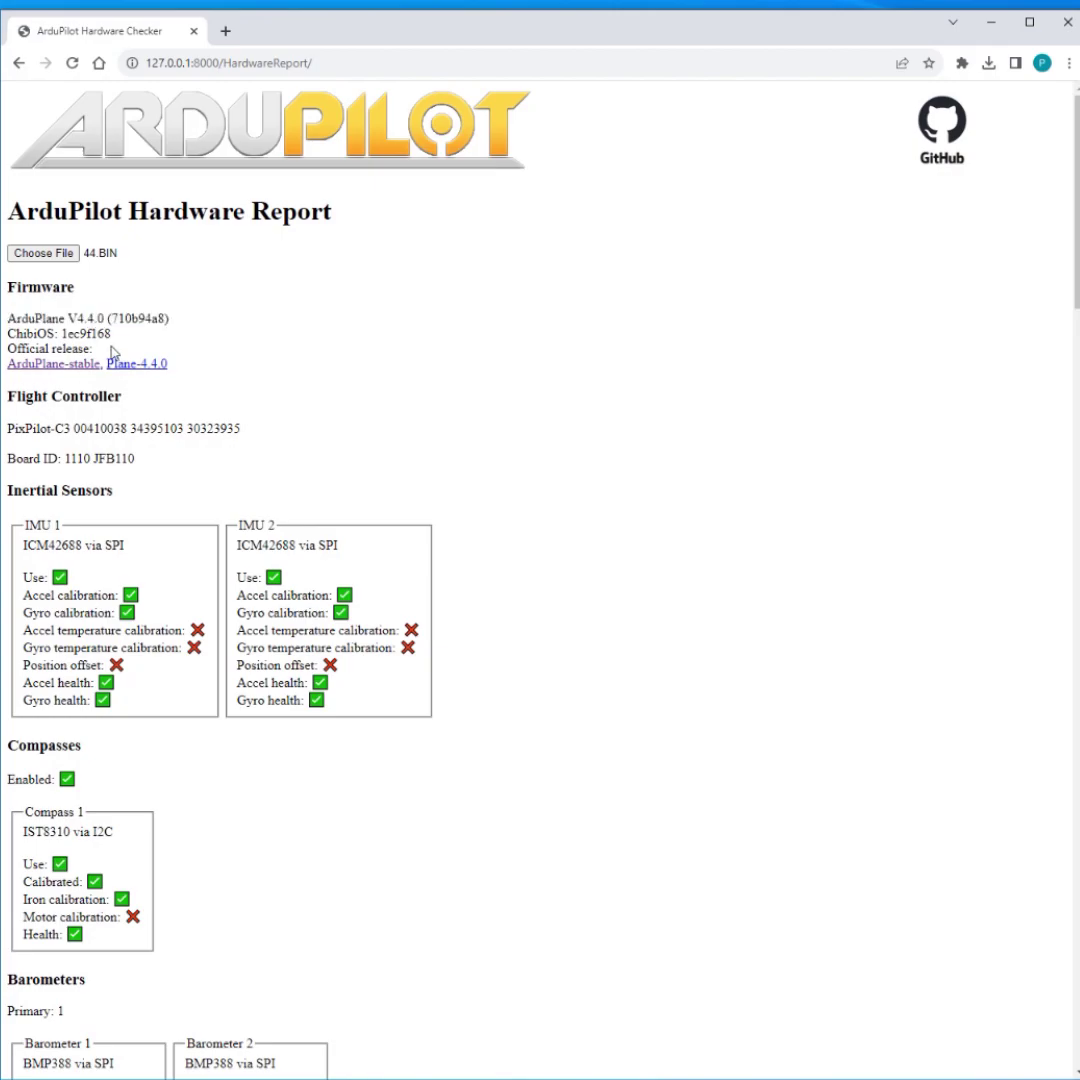
Open the ArduPlane-stable branch on GitHub and confirm its latest commit matches hash 710b94a8.
middle_click(52, 365)
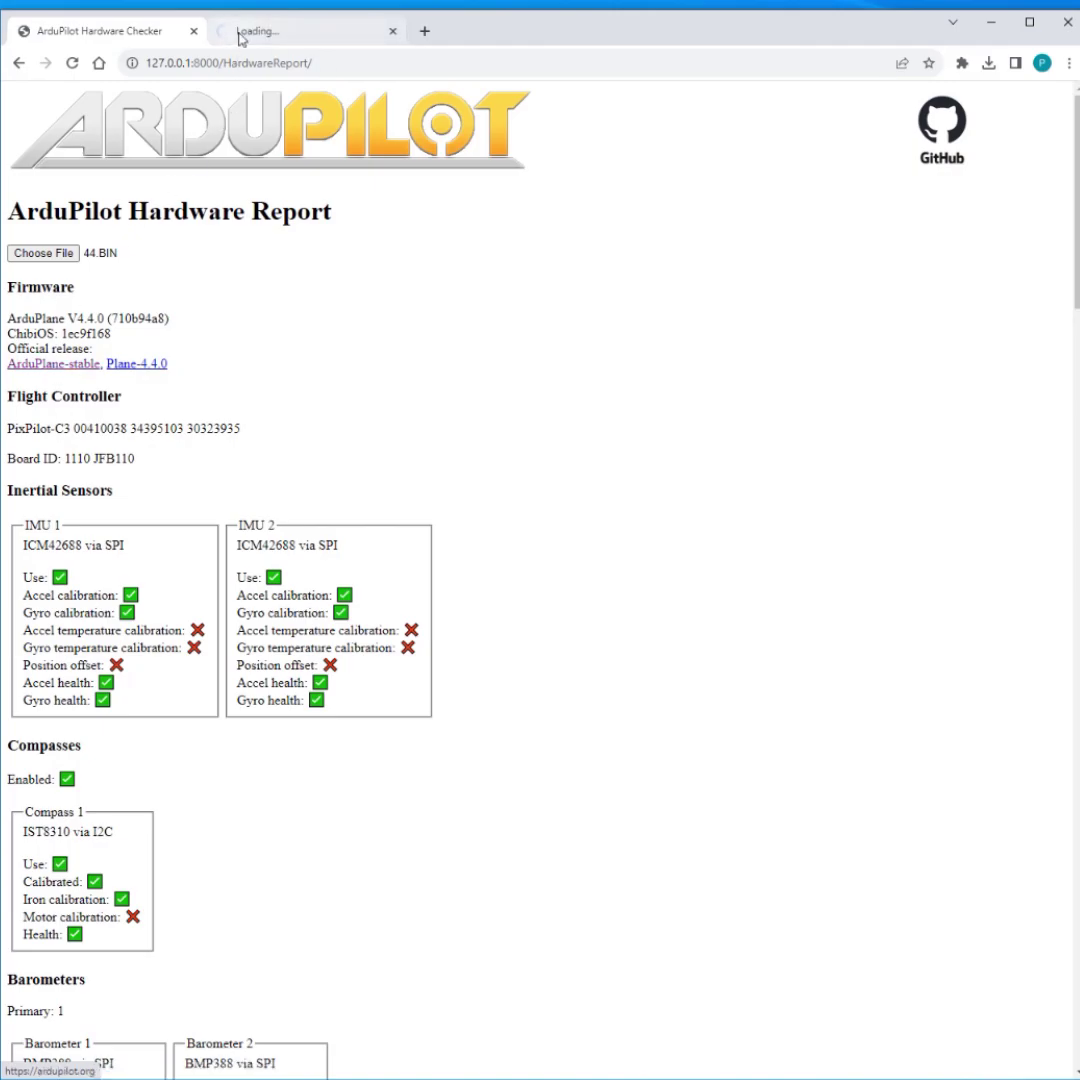
drag(112, 318, 164, 317)
click(318, 24)
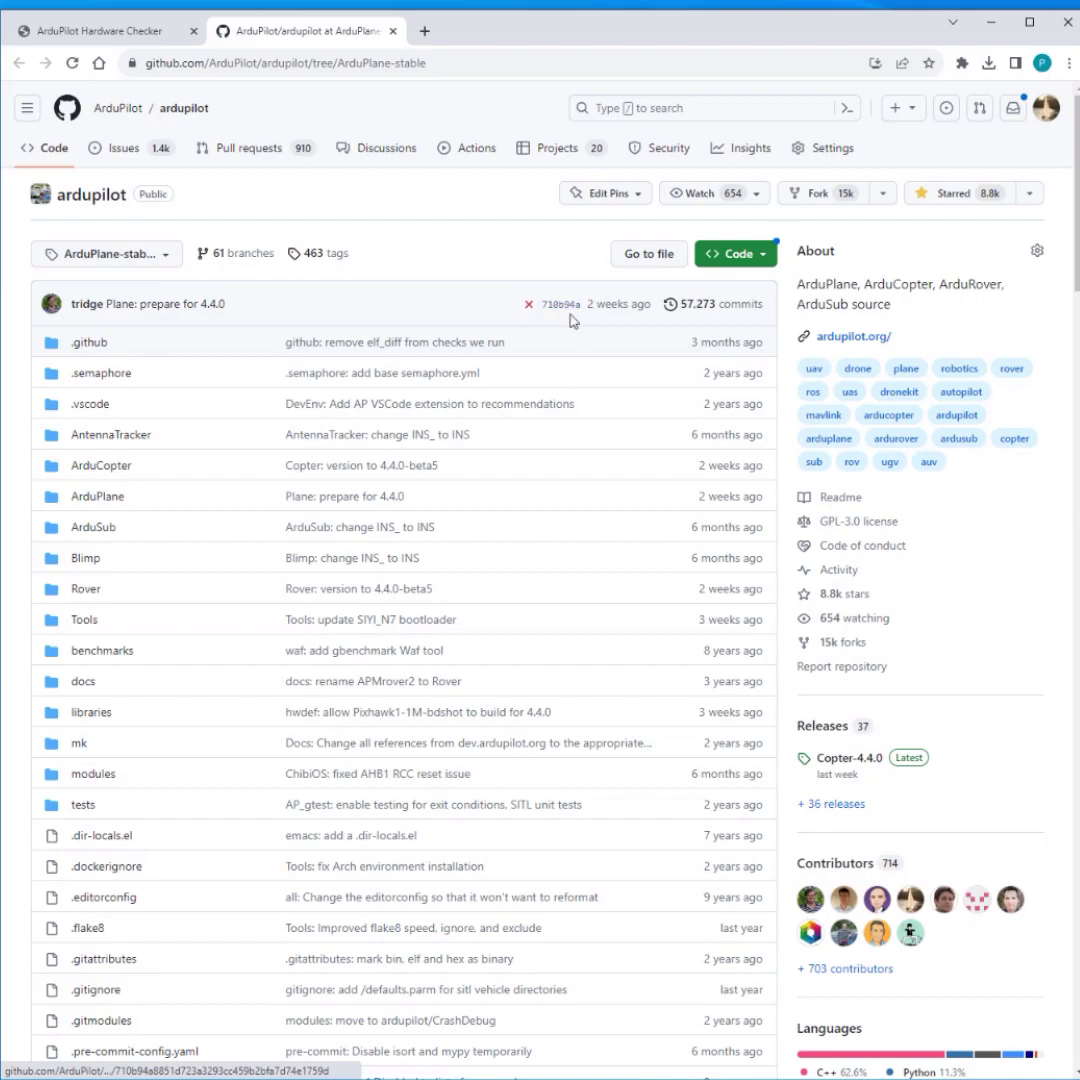
click(100, 30)
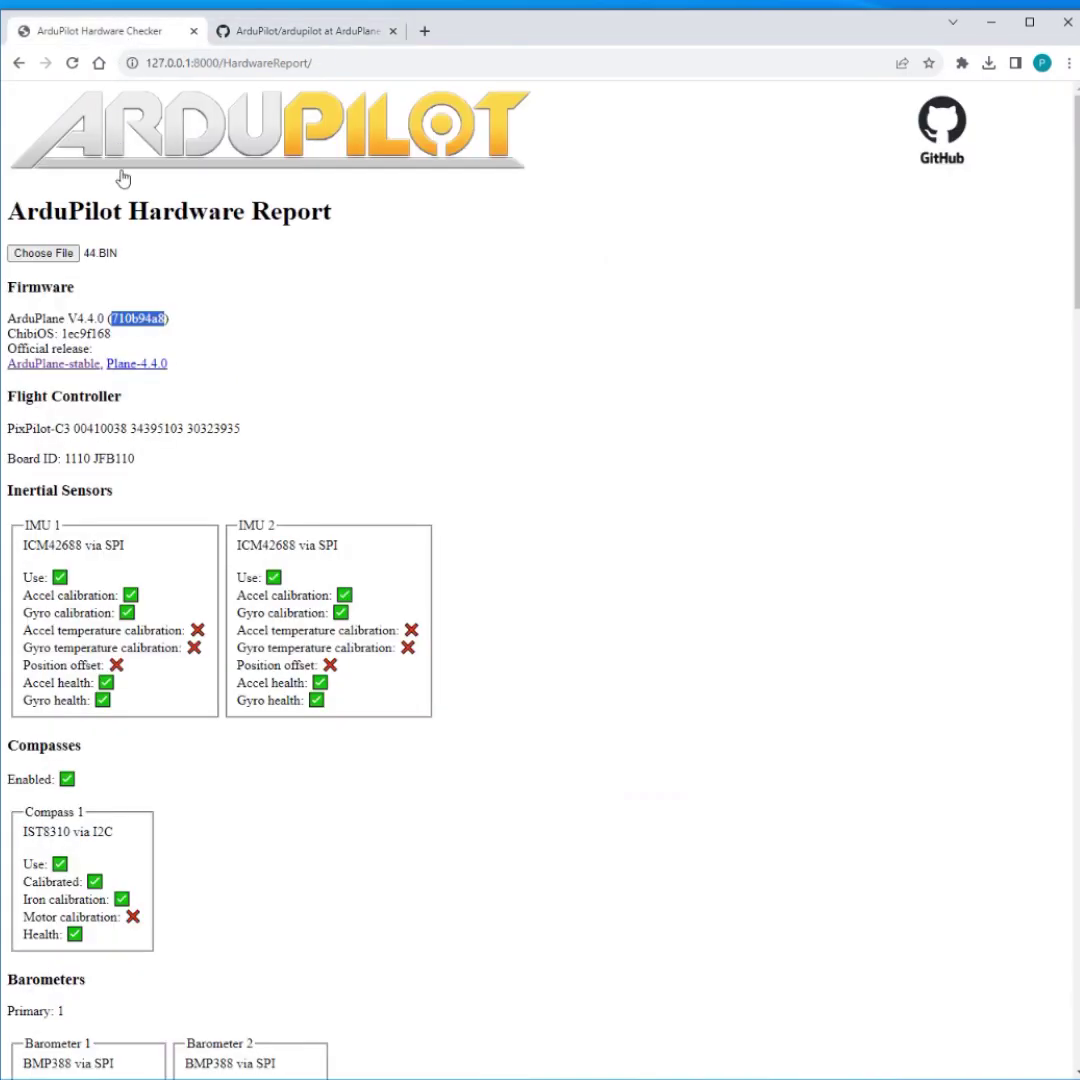
click(148, 325)
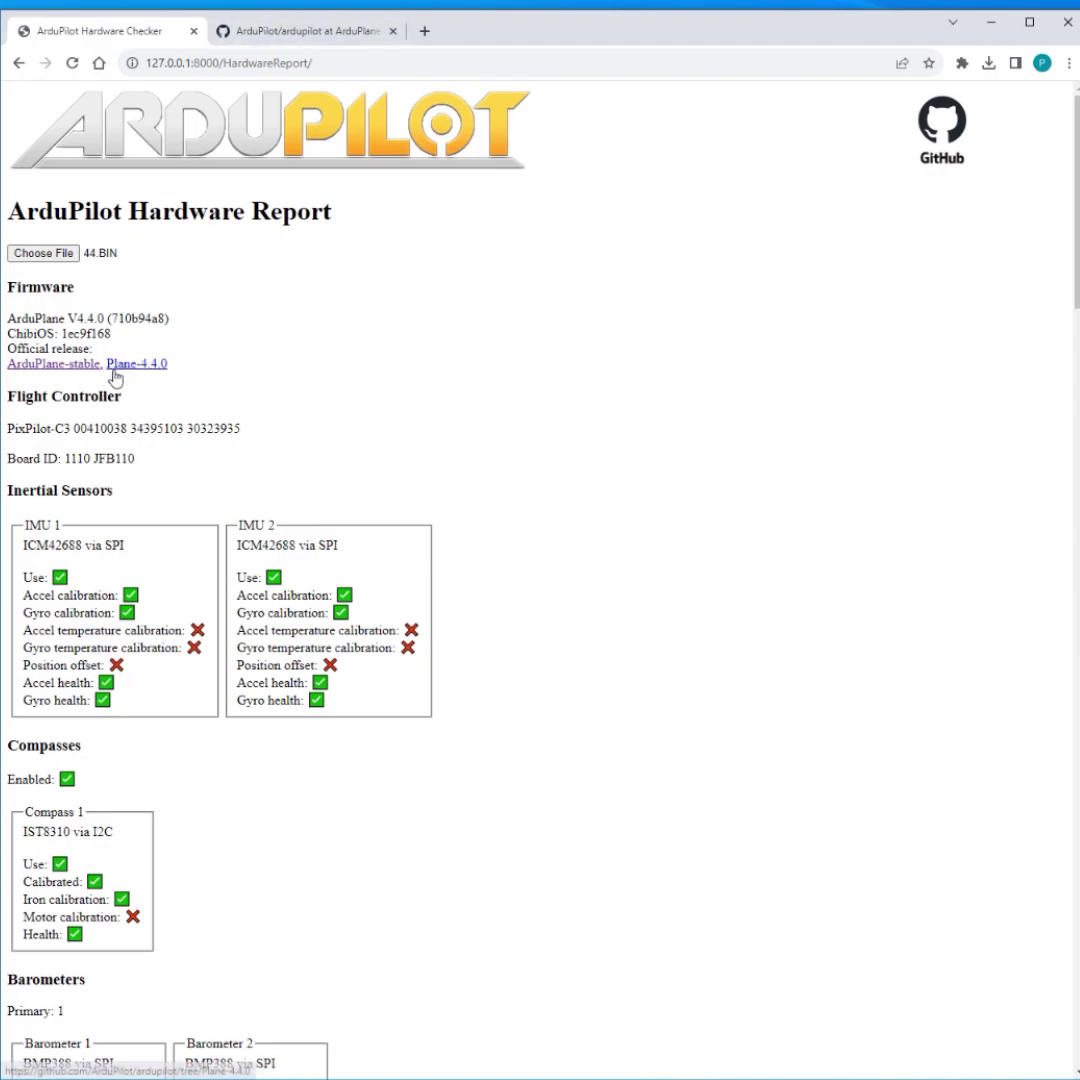
scroll(37, 265, down, 2)
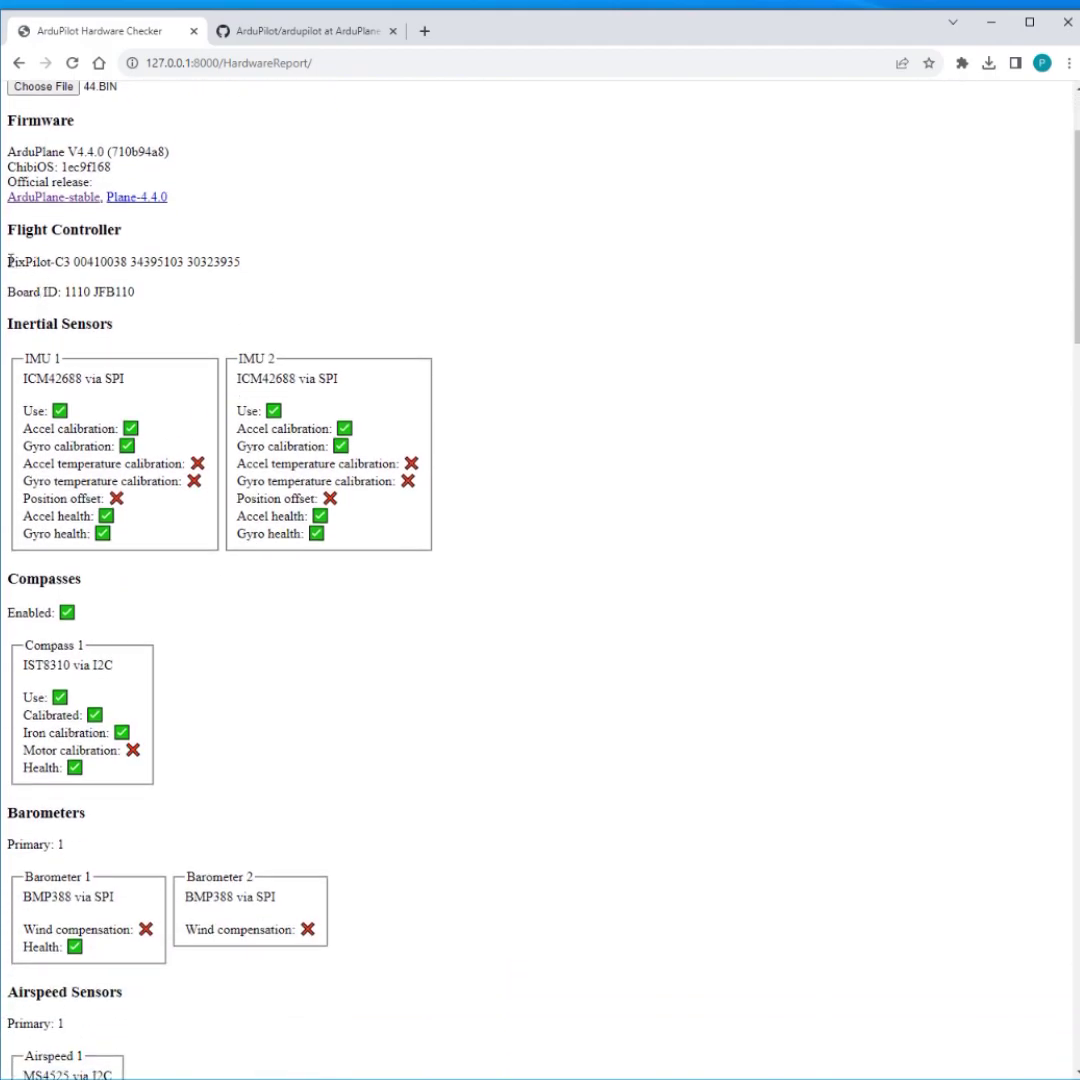
drag(250, 262, 6, 262)
click(159, 305)
drag(92, 291, 134, 291)
click(138, 300)
scroll(138, 300, down, 2)
scroll(472, 301, up, 1)
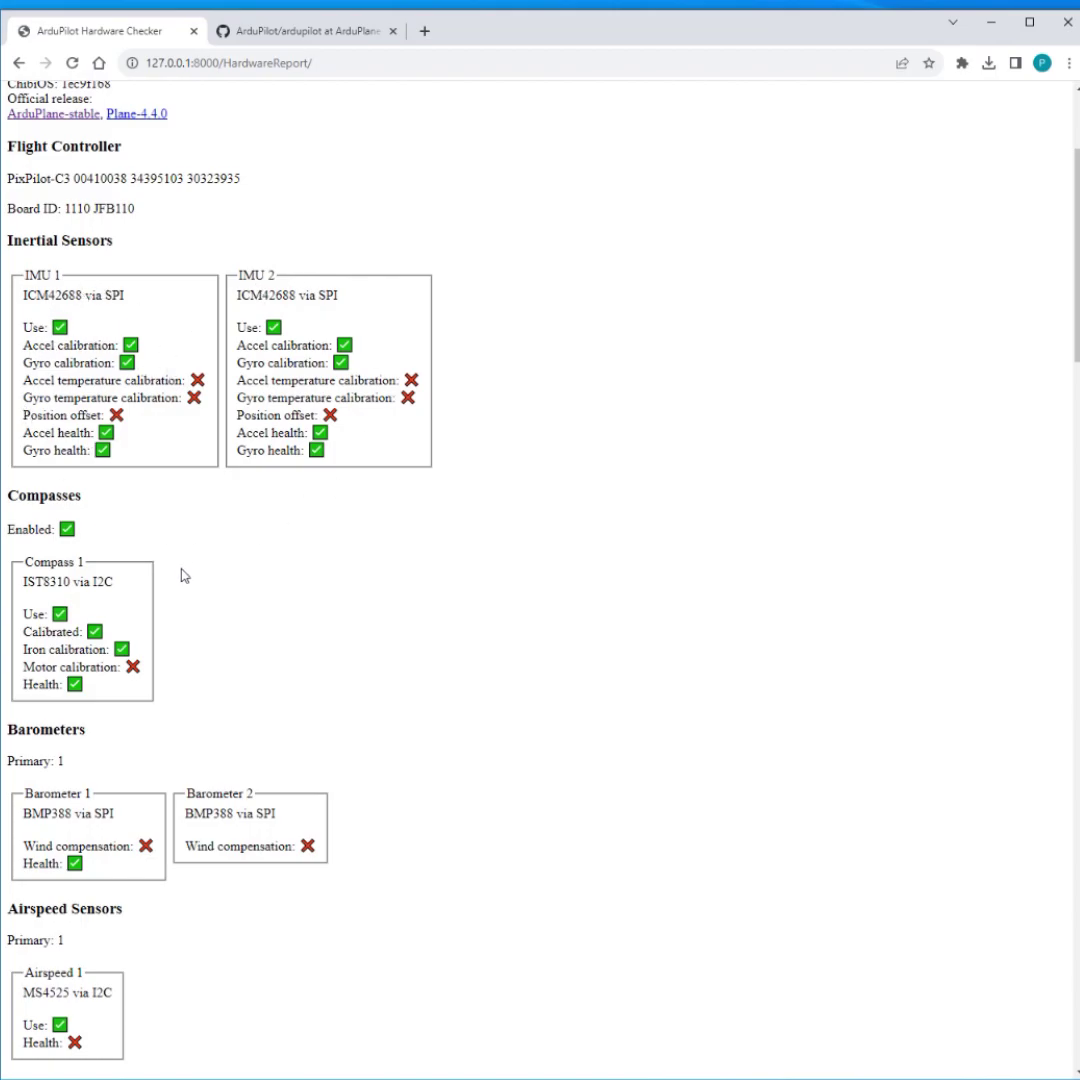
scroll(240, 588, down, 2)
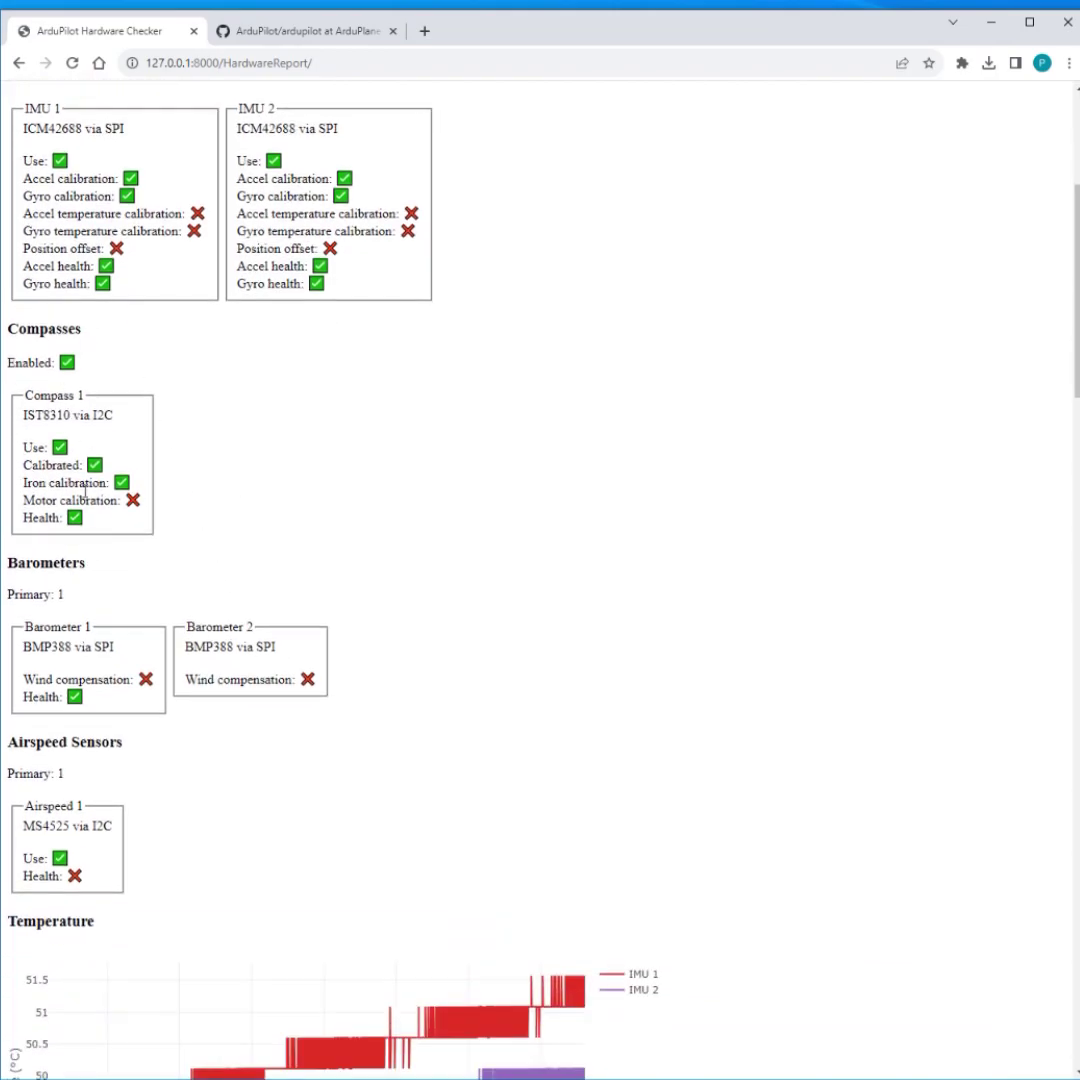
scroll(62, 636, down, 1)
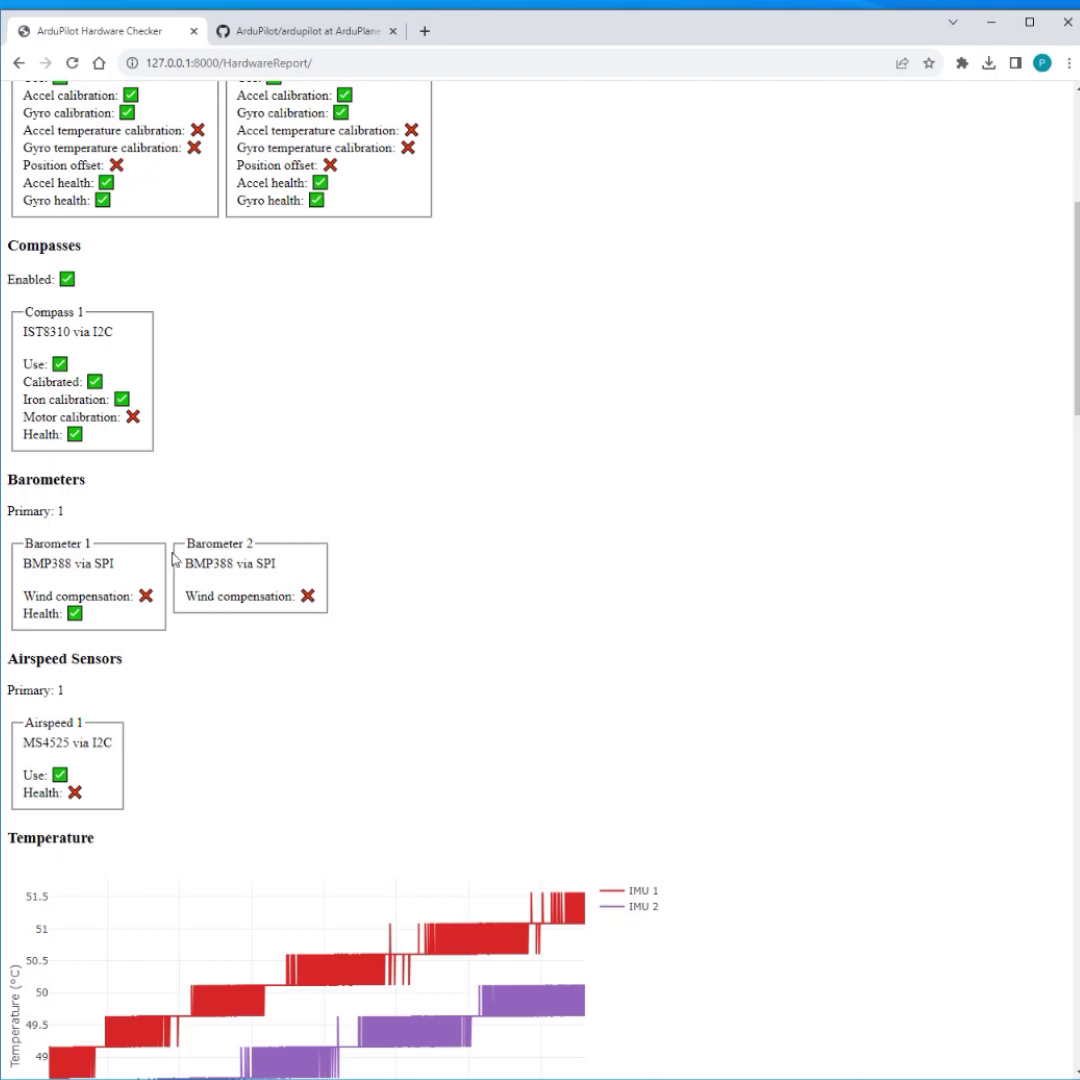
scroll(214, 550, down, 1)
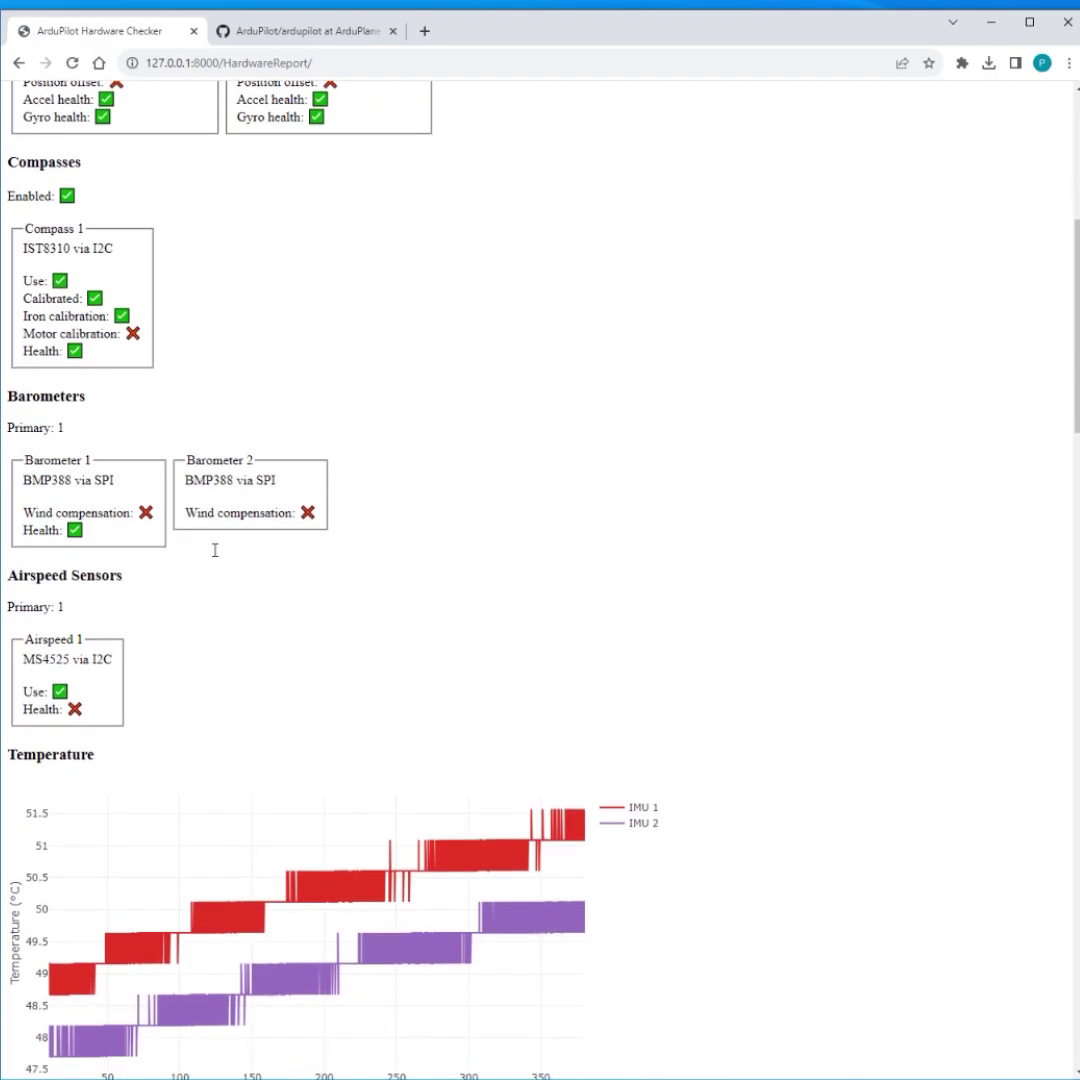
scroll(202, 552, down, 1)
scroll(140, 600, up, 1)
scroll(316, 535, down, 6)
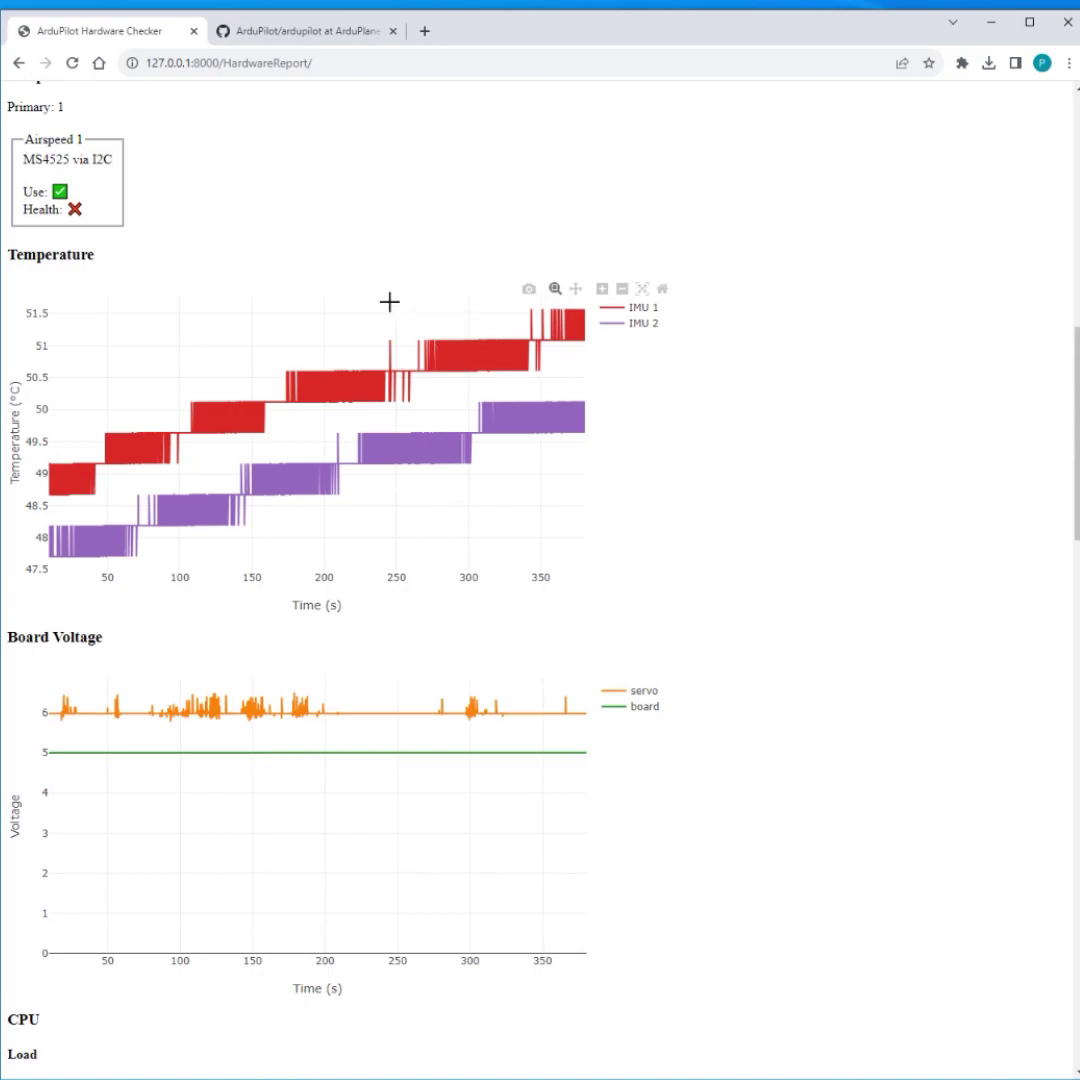
scroll(360, 299, down, 1)
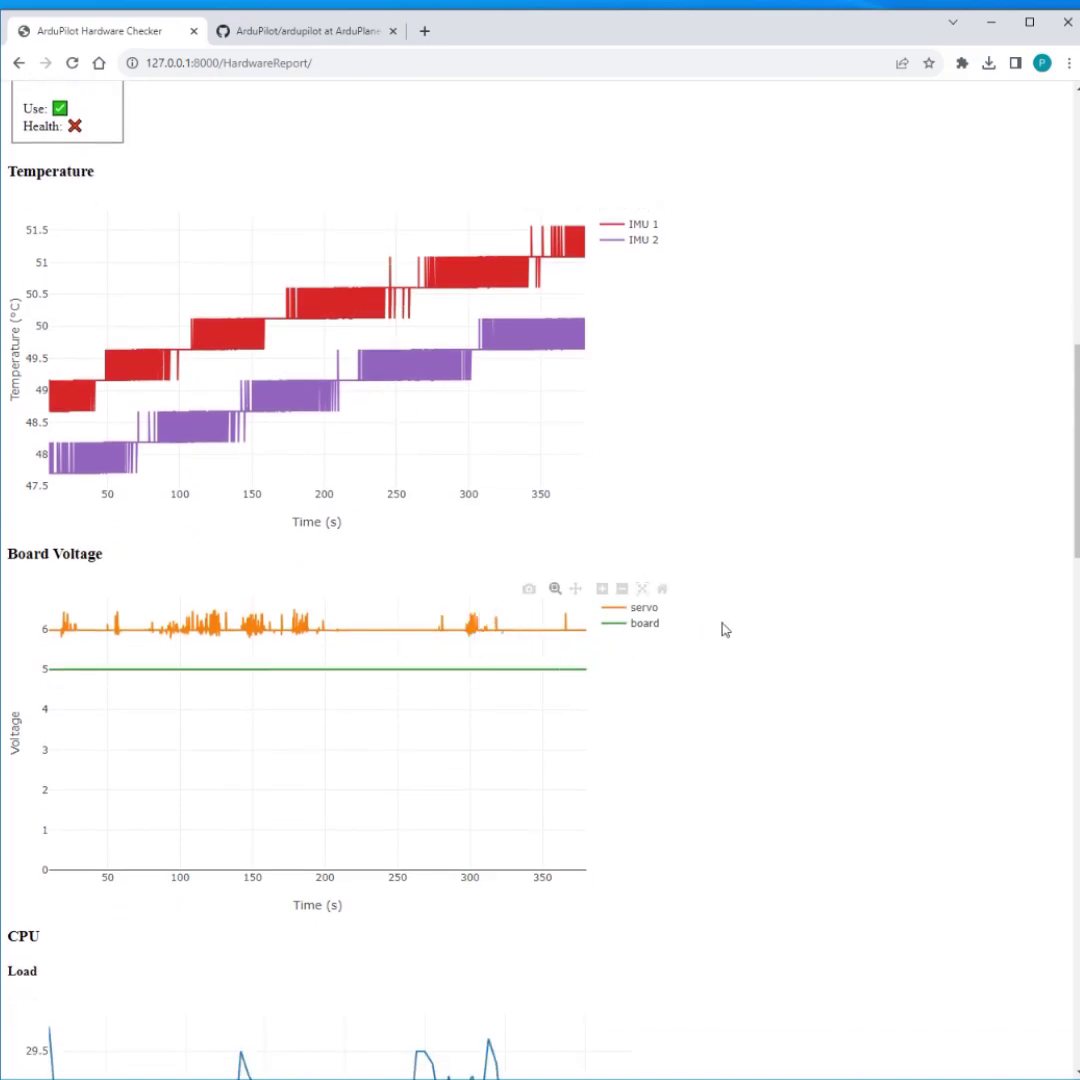
scroll(320, 565, down, 2)
scroll(320, 565, up, 1)
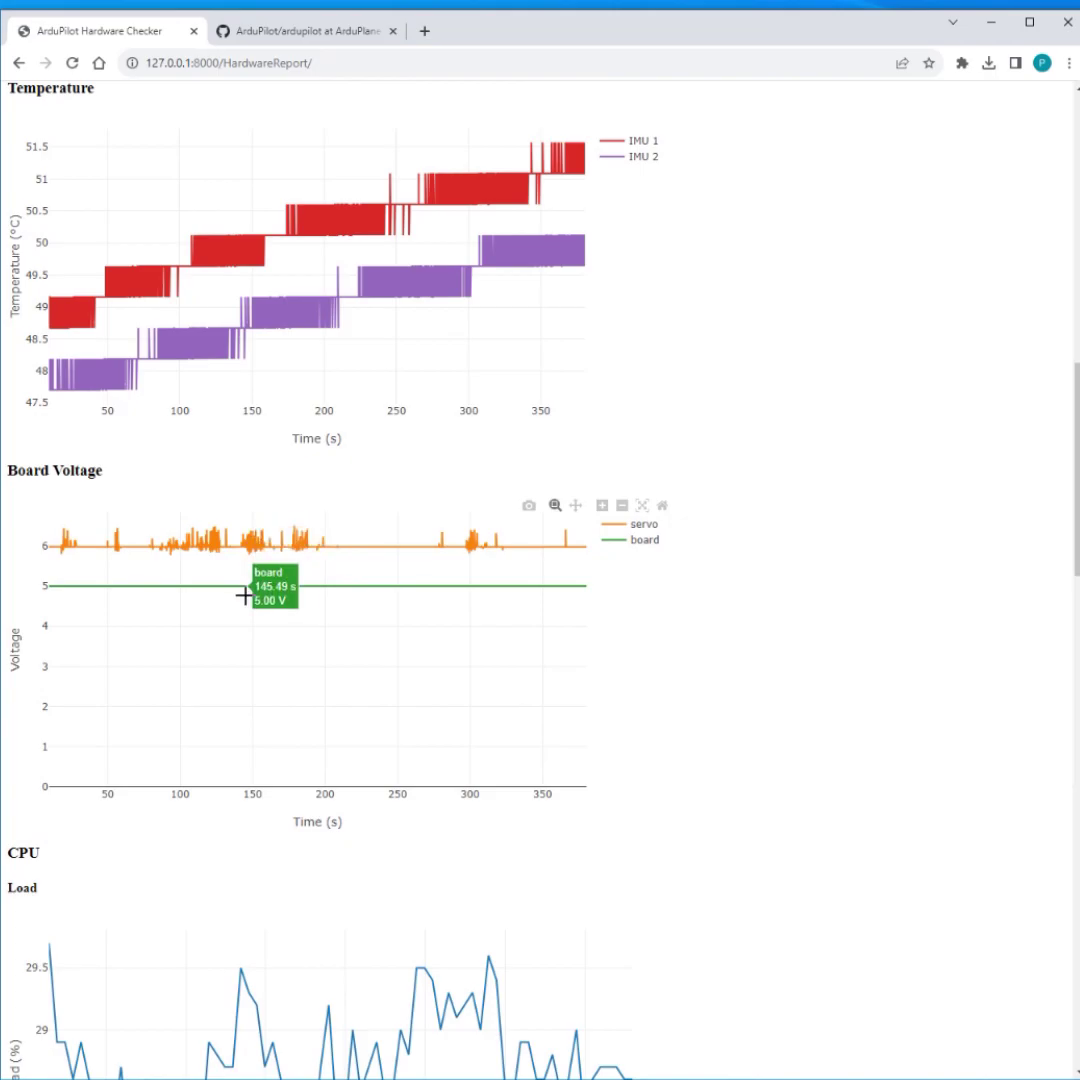
drag(313, 568, 290, 526)
drag(122, 737, 410, 517)
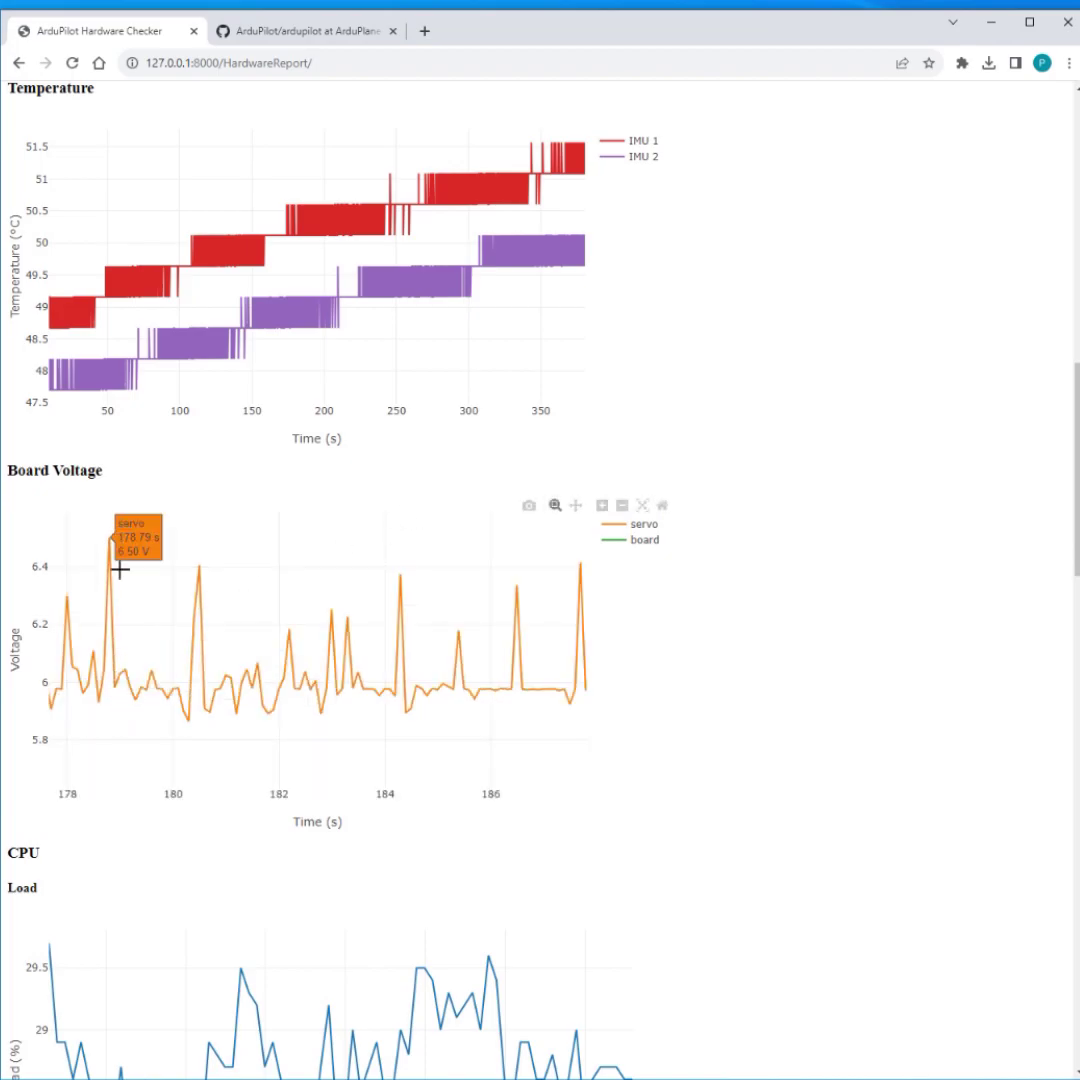
click(662, 506)
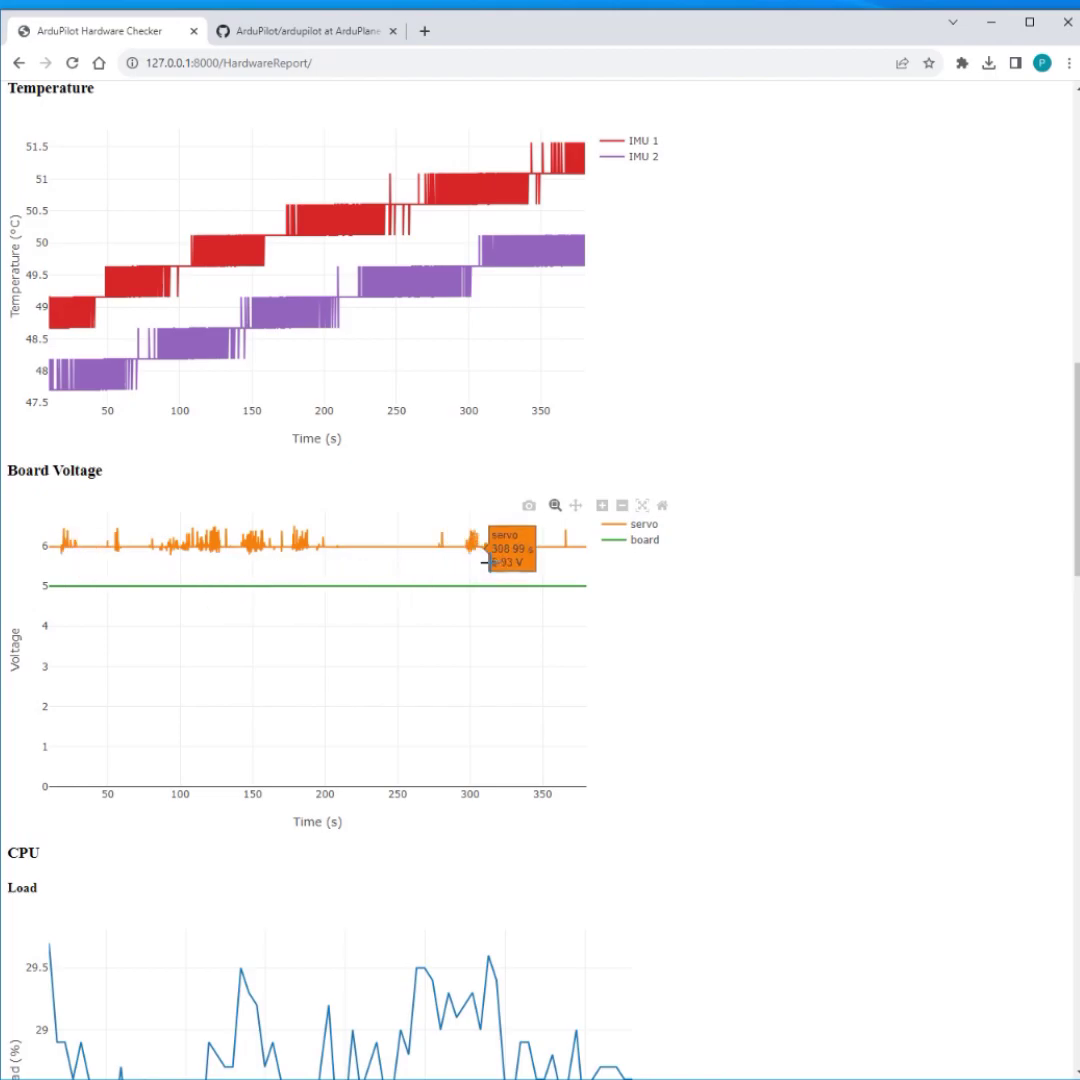
drag(486, 566, 457, 521)
click(662, 507)
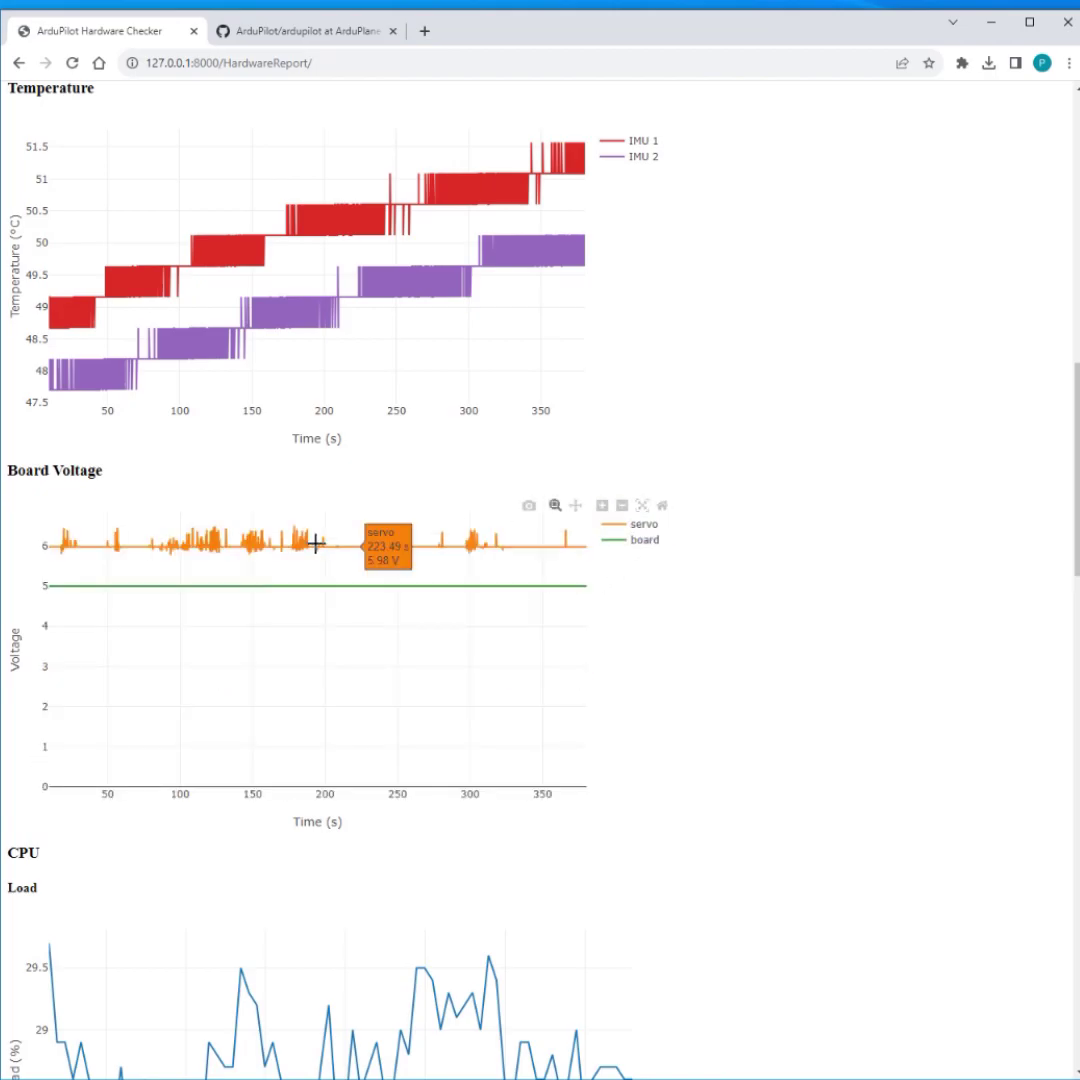
Scroll down the report to the Loop times chart.
scroll(337, 478, down, 4)
scroll(337, 478, down, 1)
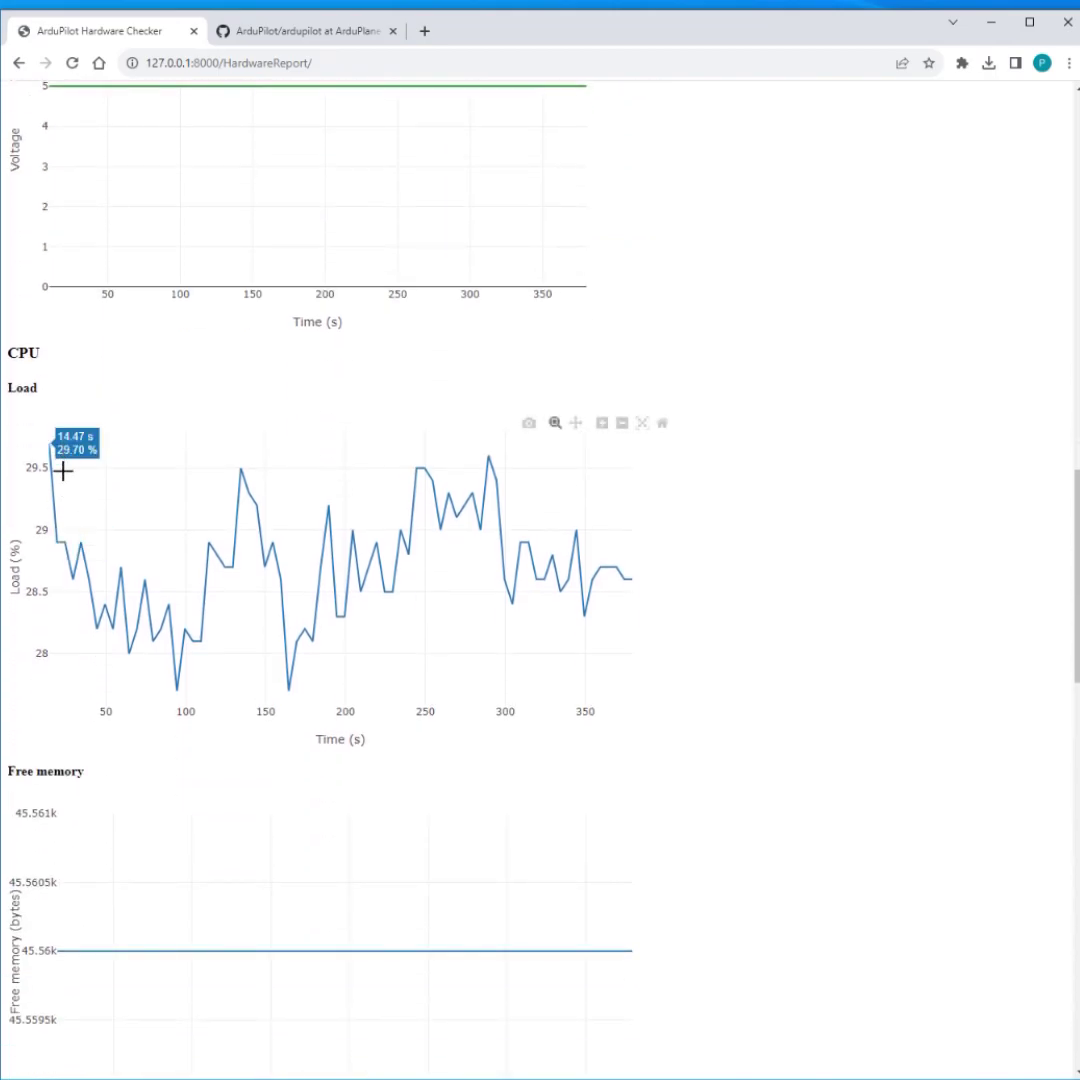
scroll(235, 523, down, 1)
scroll(235, 523, down, 1)
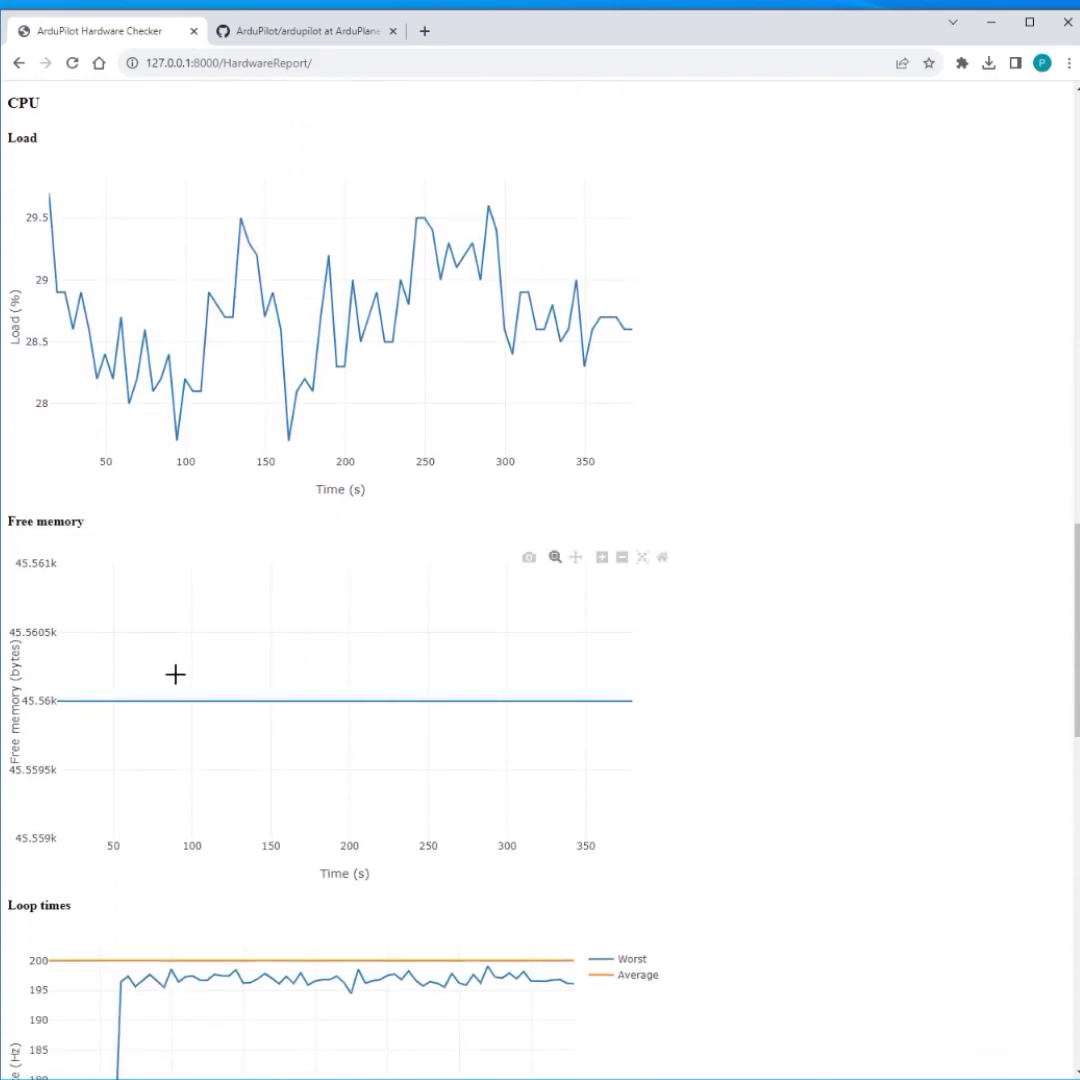
scroll(174, 675, down, 1)
scroll(465, 692, down, 2)
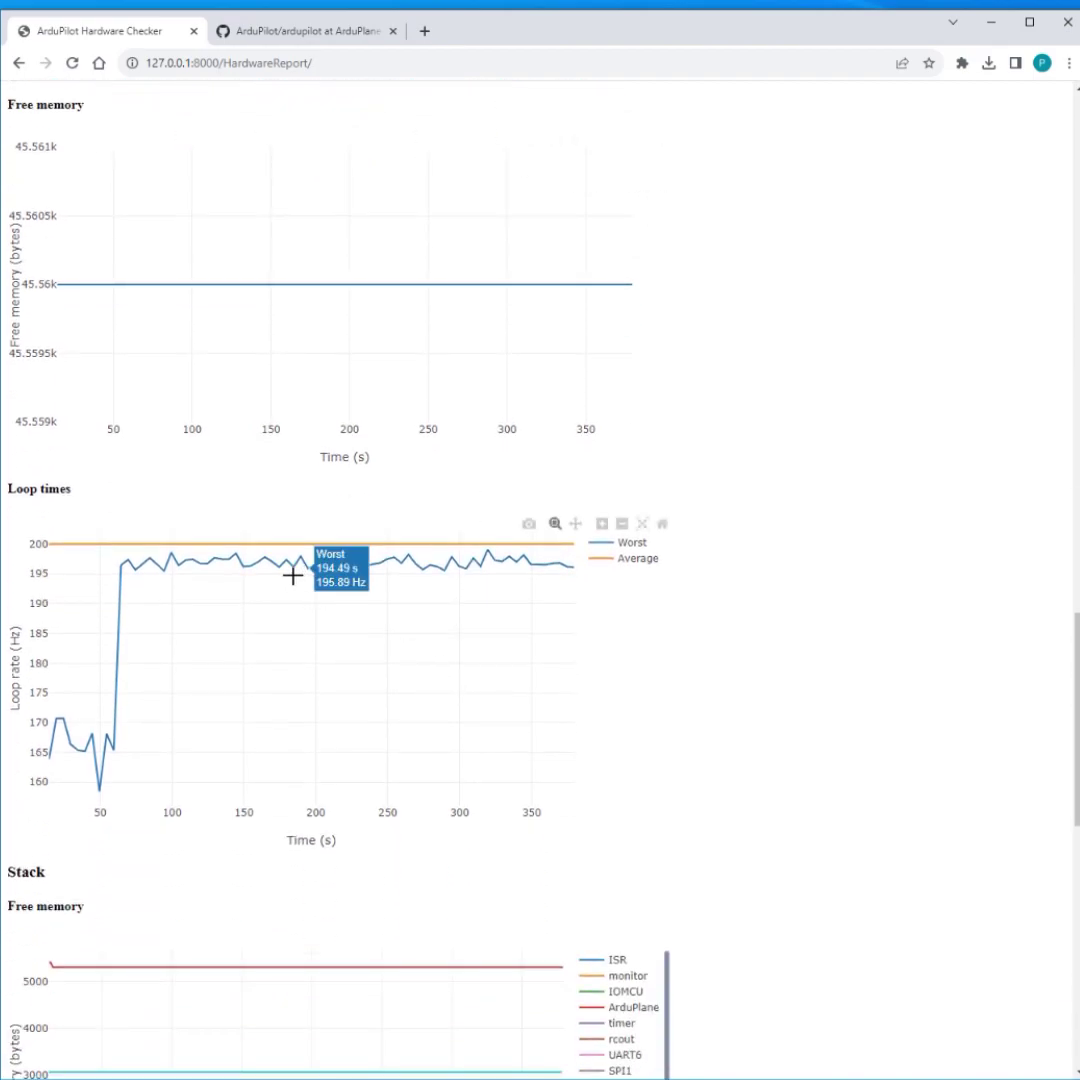
mouse_move(50, 540)
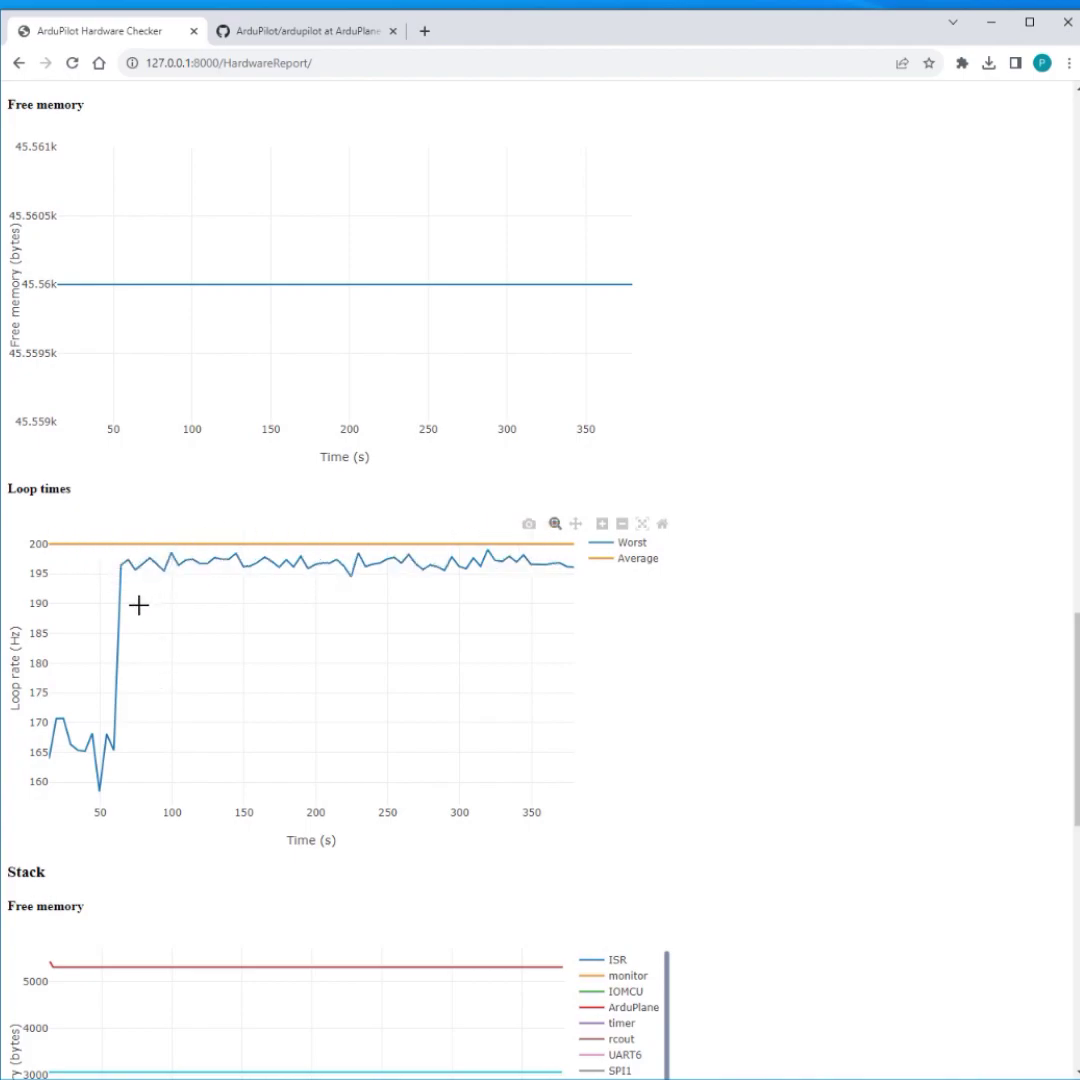
Zoom the loop-rate plot into its steady later stretch, then restore the full range.
drag(140, 605, 565, 489)
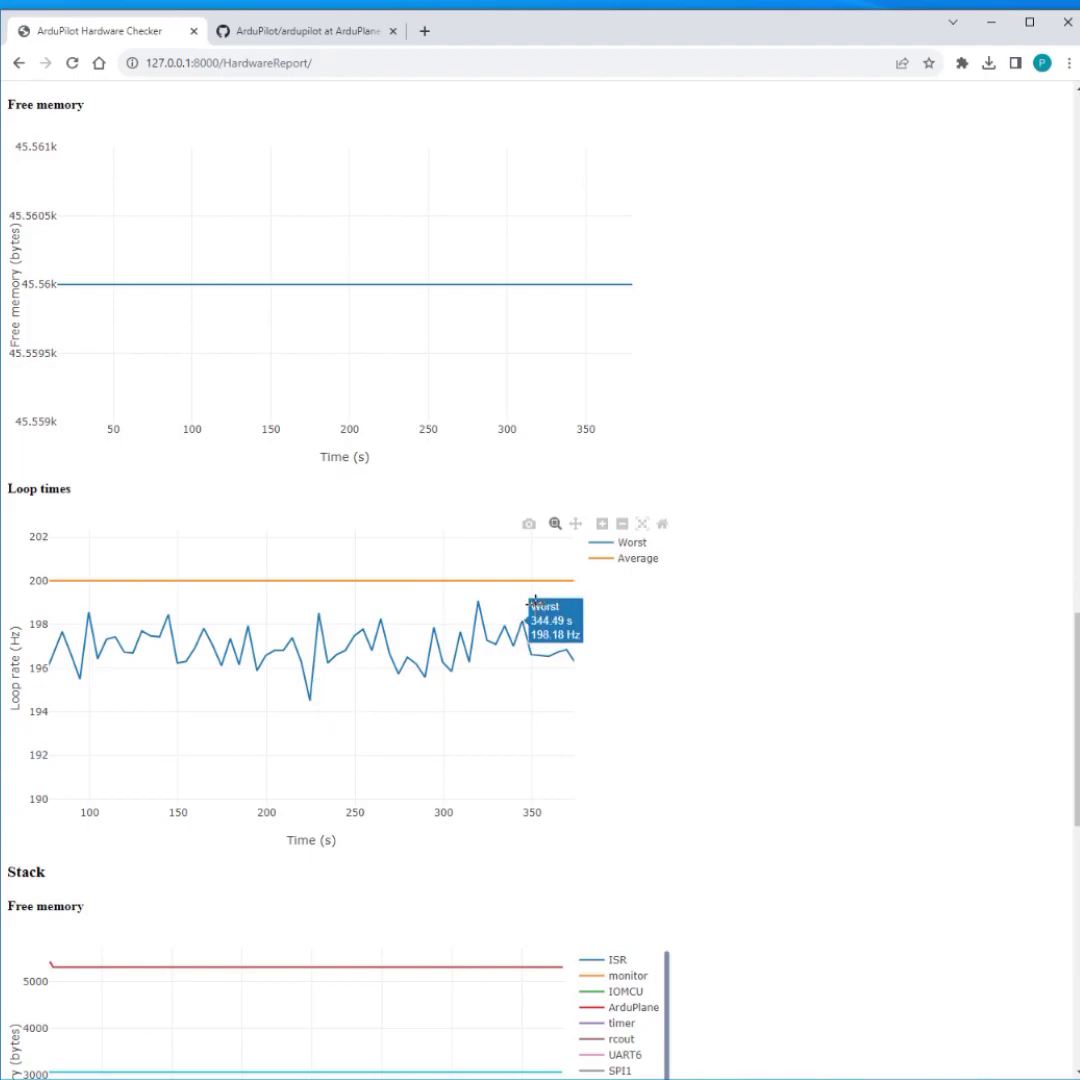
click(662, 524)
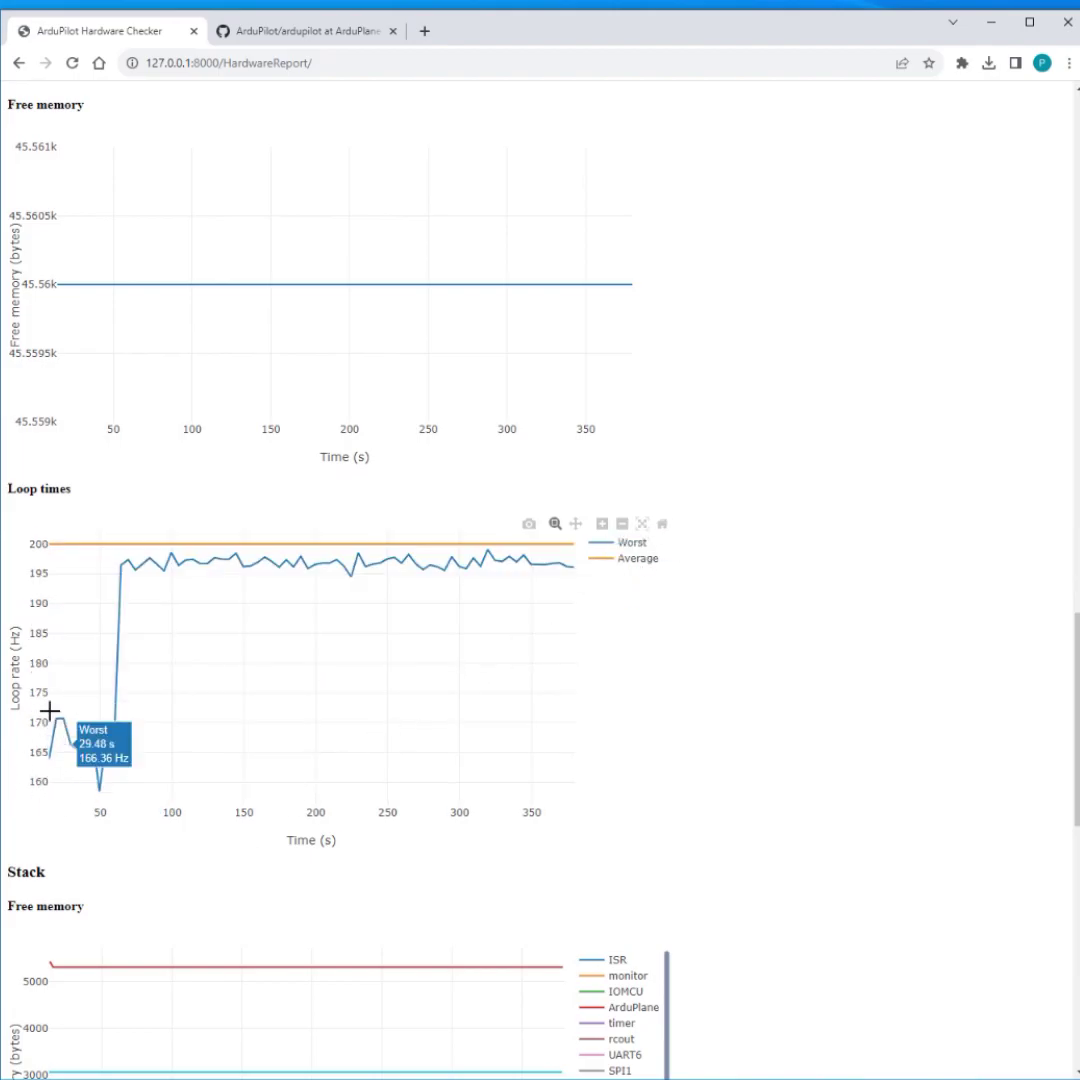
scroll(193, 593, down, 3)
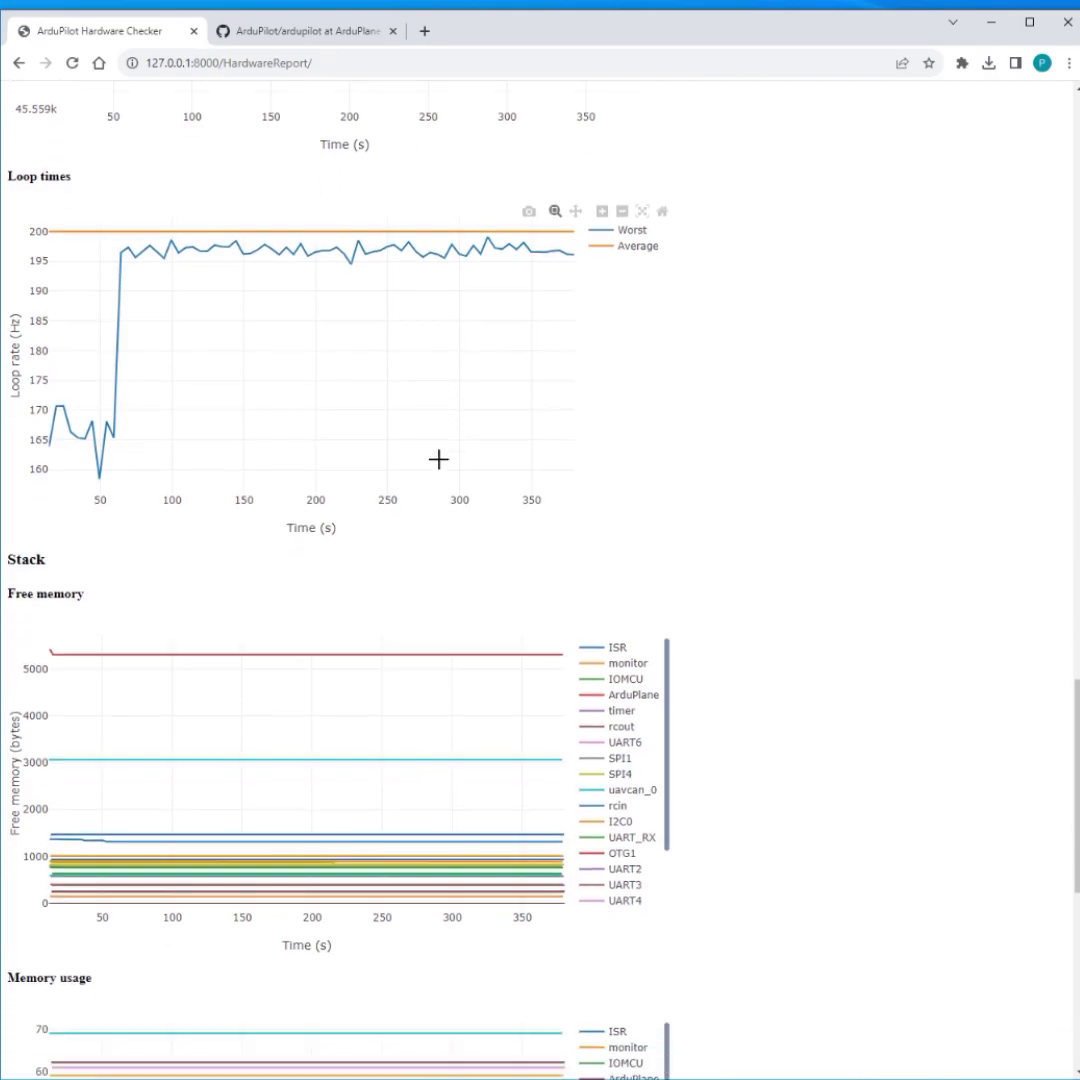
Scroll past Stack free memory and Memory usage to the Parameters and Minimal configuration sections.
scroll(436, 458, down, 3)
scroll(768, 395, down, 1)
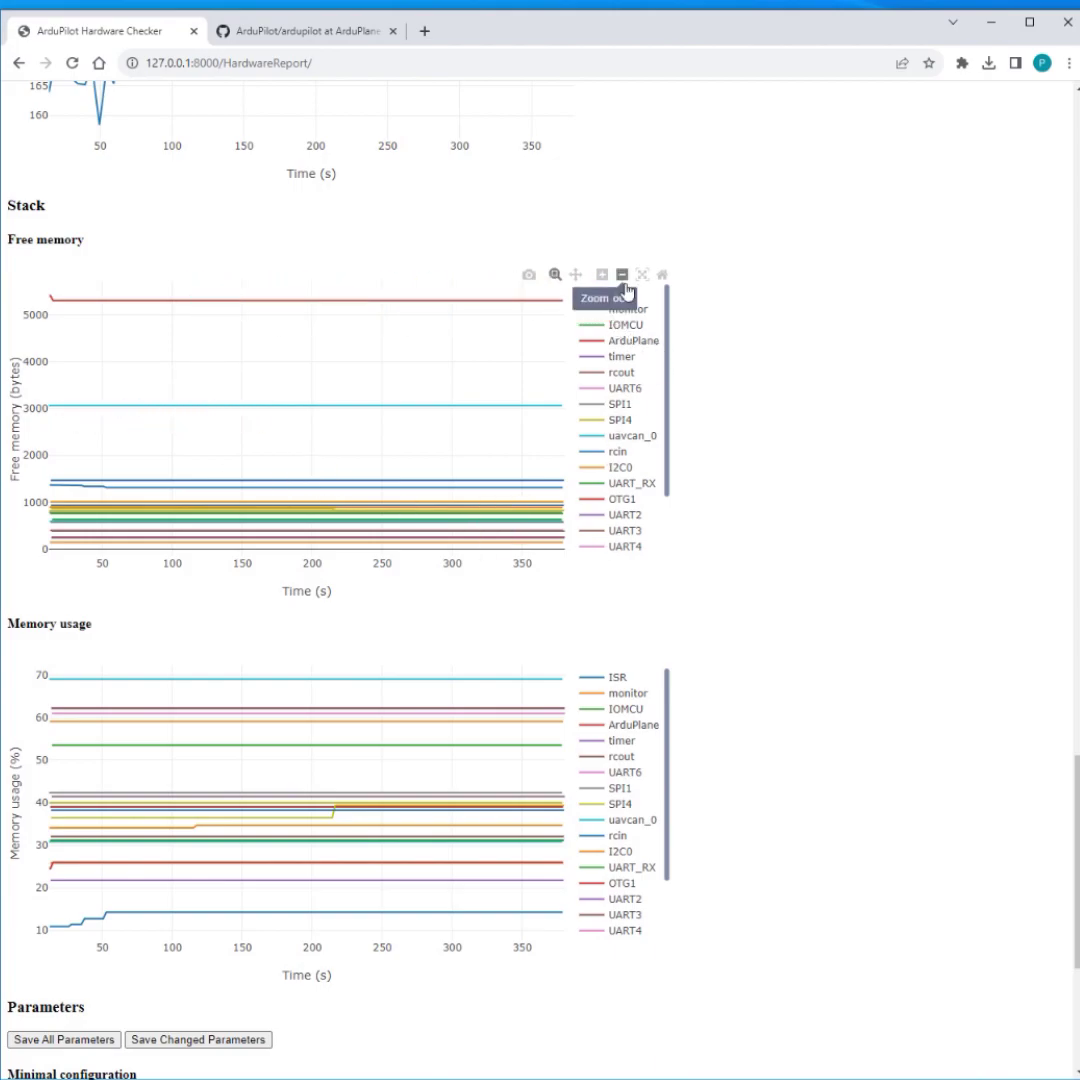
scroll(641, 436, down, 3)
scroll(639, 463, up, 3)
scroll(783, 378, down, 4)
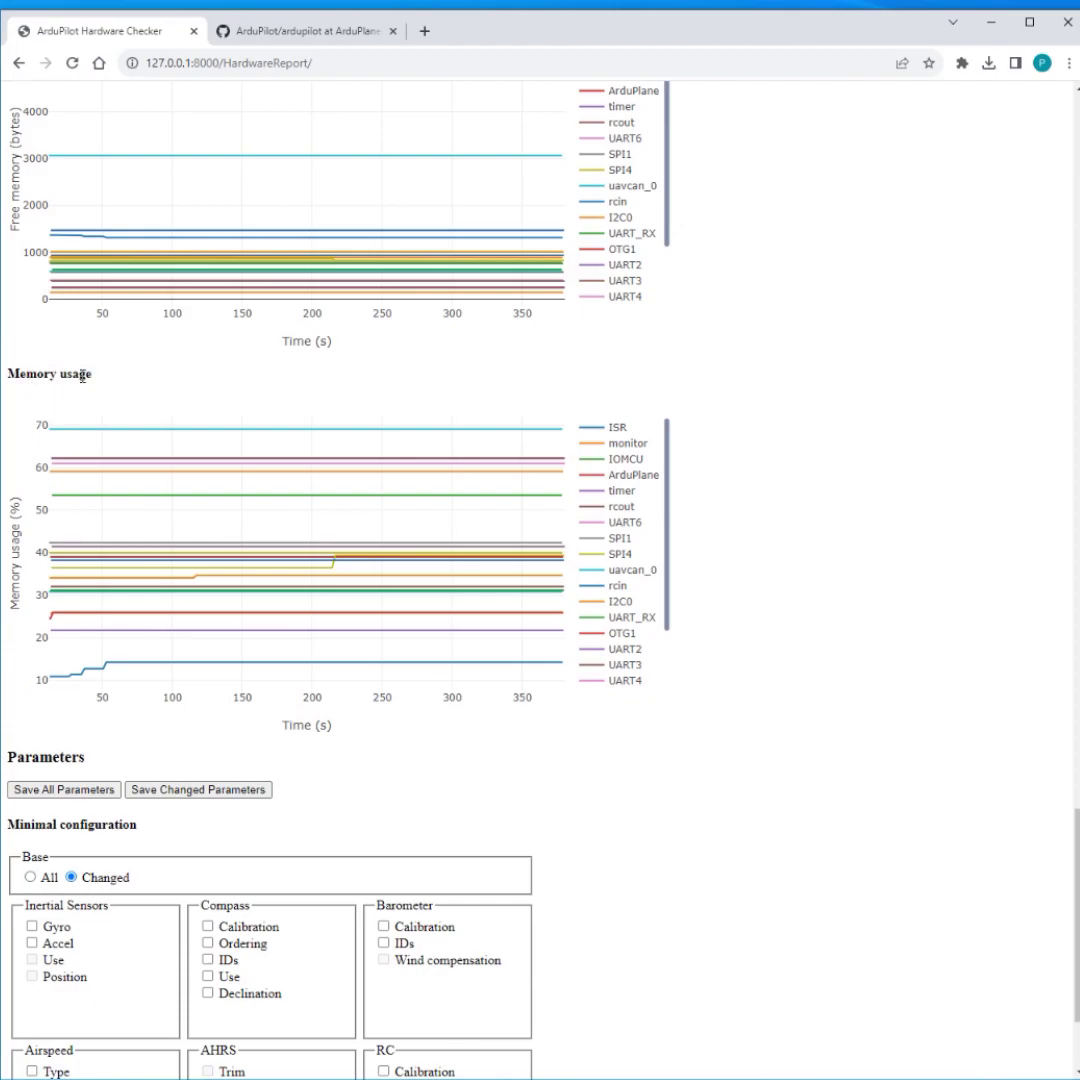
mouse_move(335, 432)
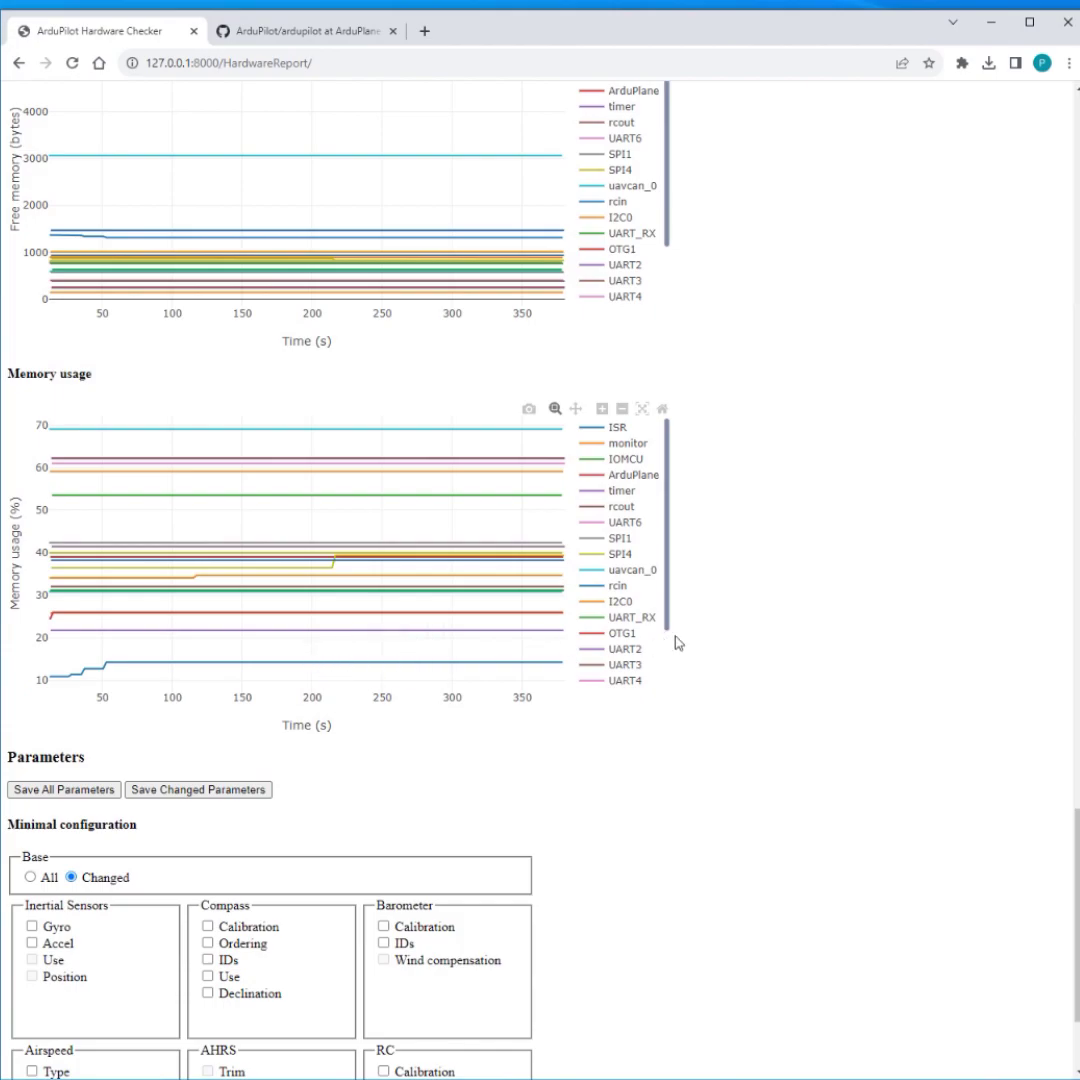
scroll(709, 639, up, 1)
scroll(363, 676, up, 1)
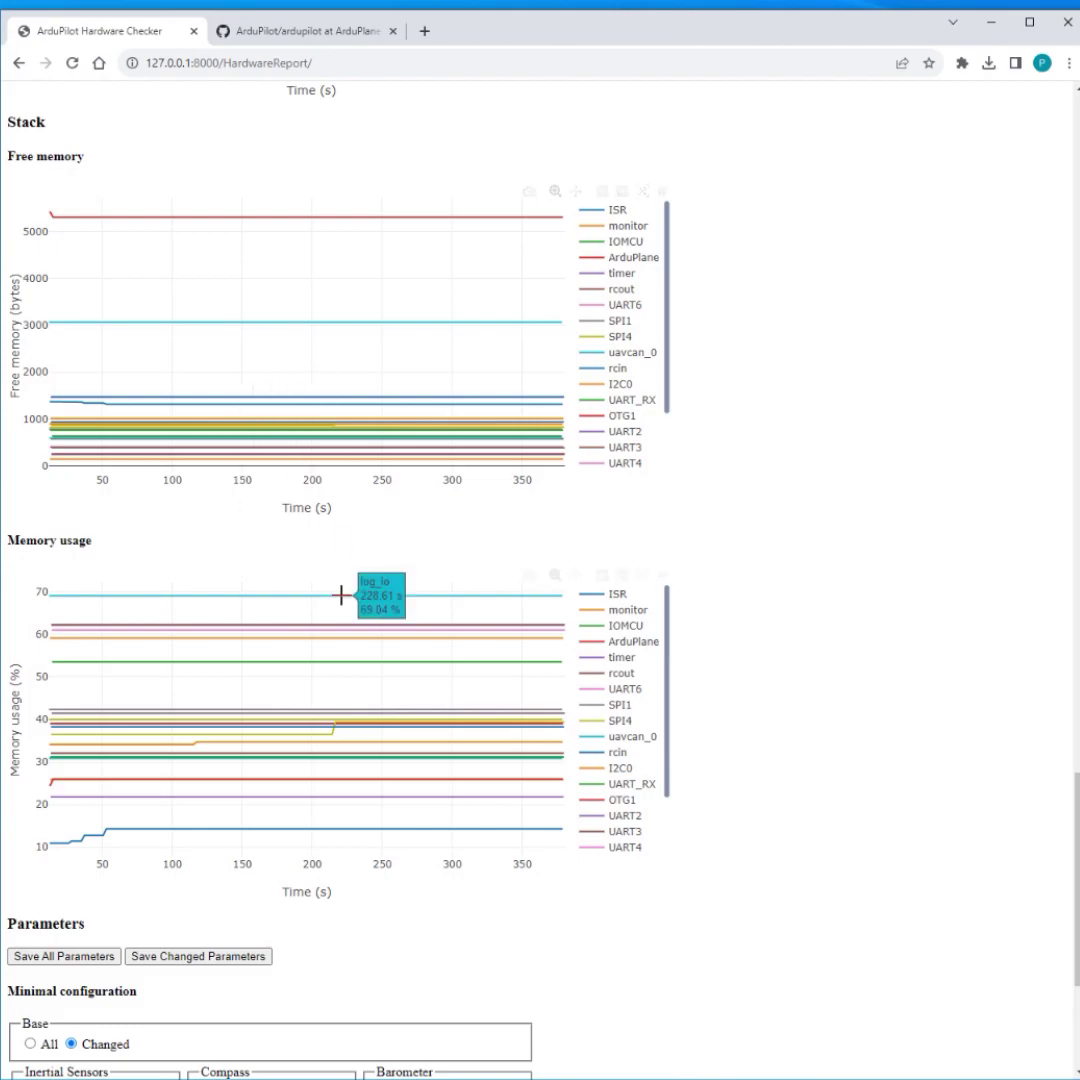
scroll(313, 612, up, 8)
scroll(309, 604, up, 15)
scroll(309, 604, up, 5)
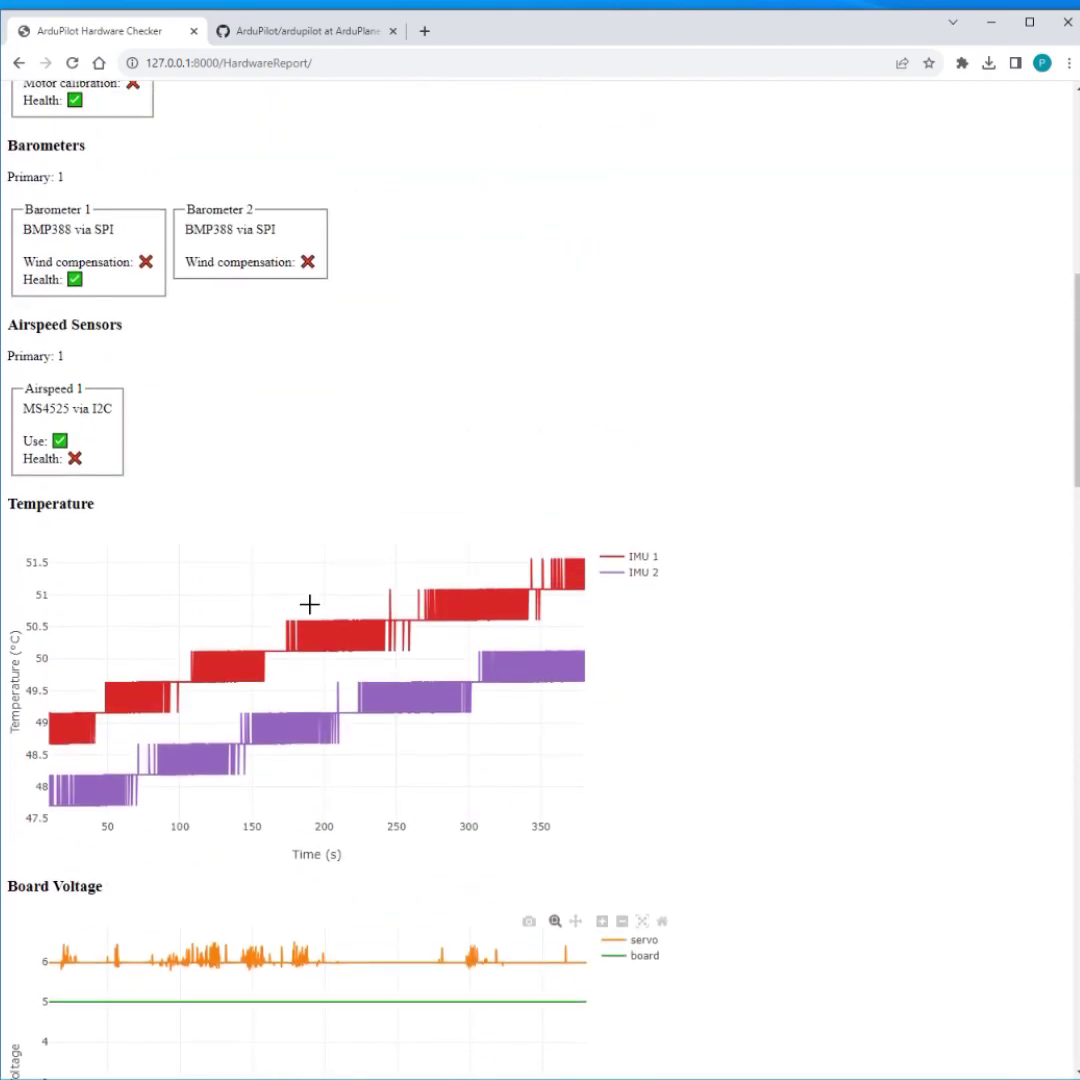
scroll(309, 605, down, 19)
scroll(311, 615, down, 8)
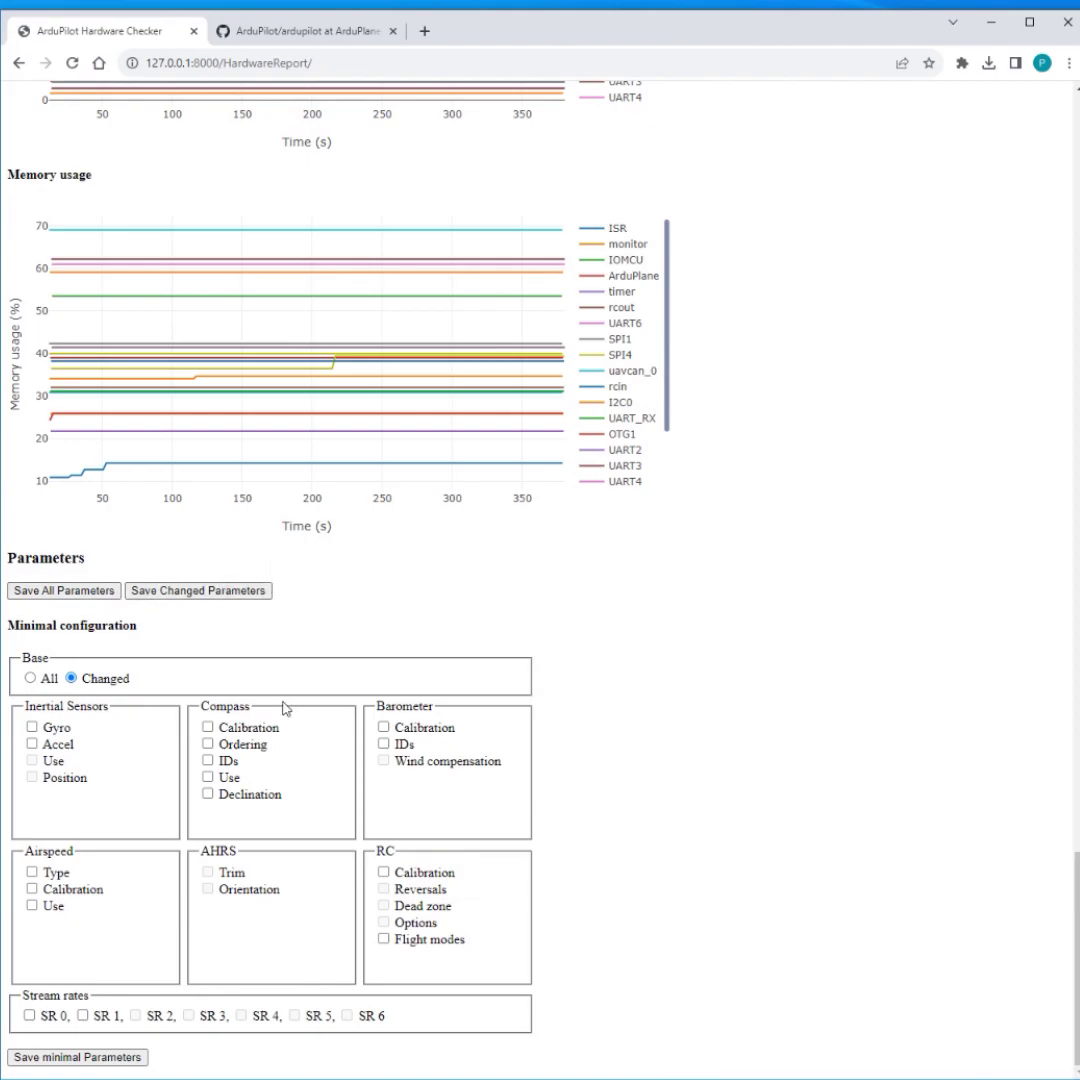
Save a minimal parameter file based on Changed parameters and open 44_minimal (3).param.
click(30, 679)
click(72, 679)
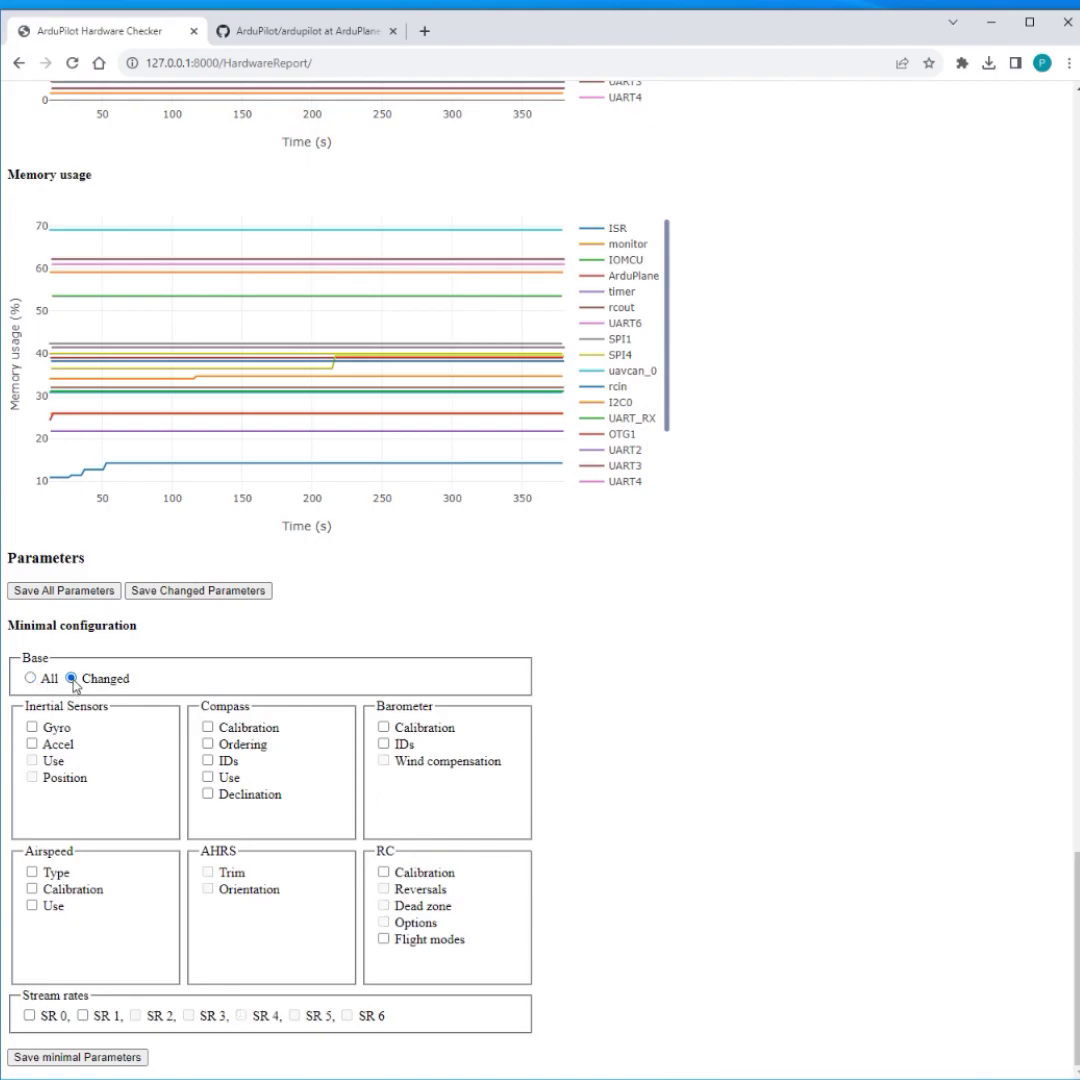
click(75, 1057)
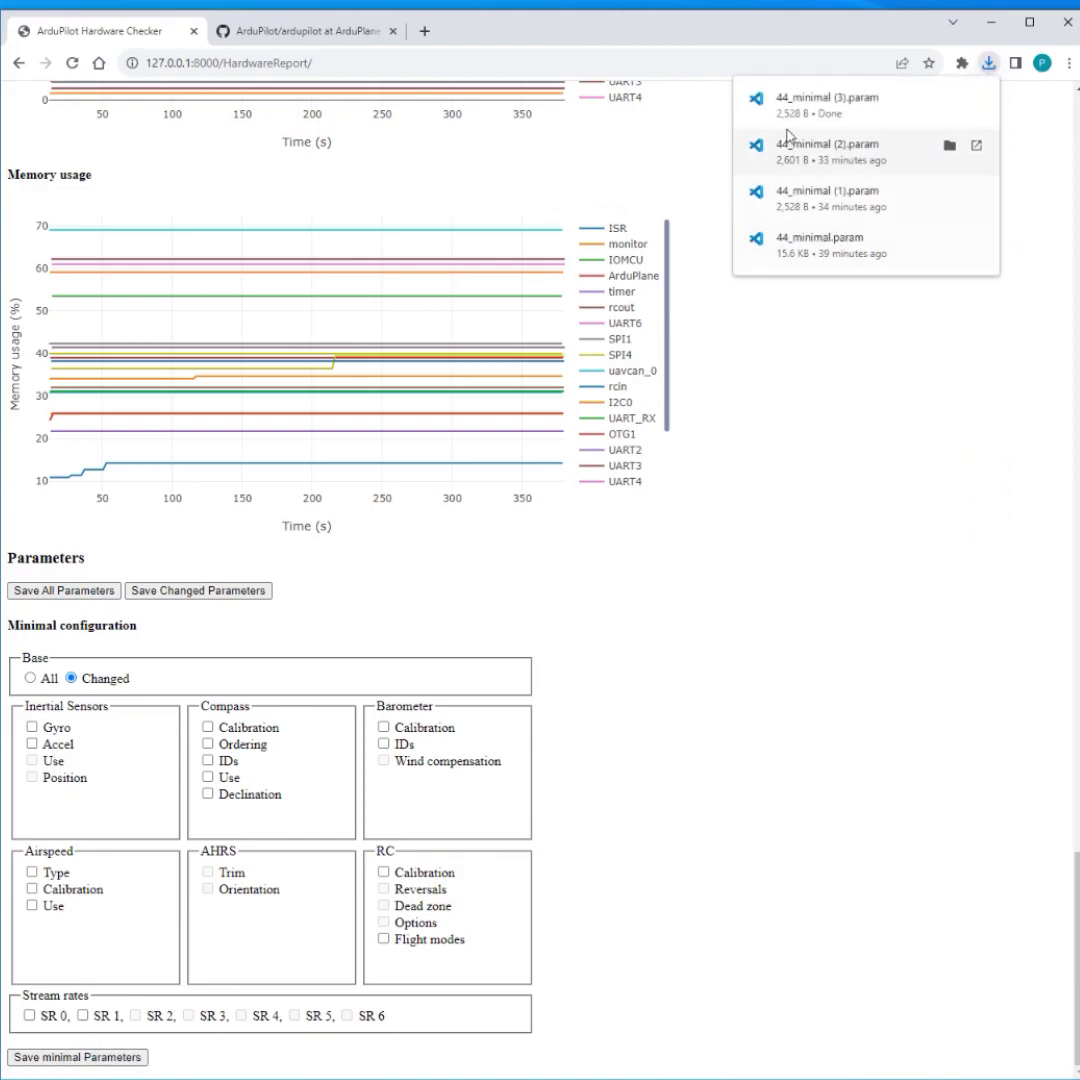
click(812, 104)
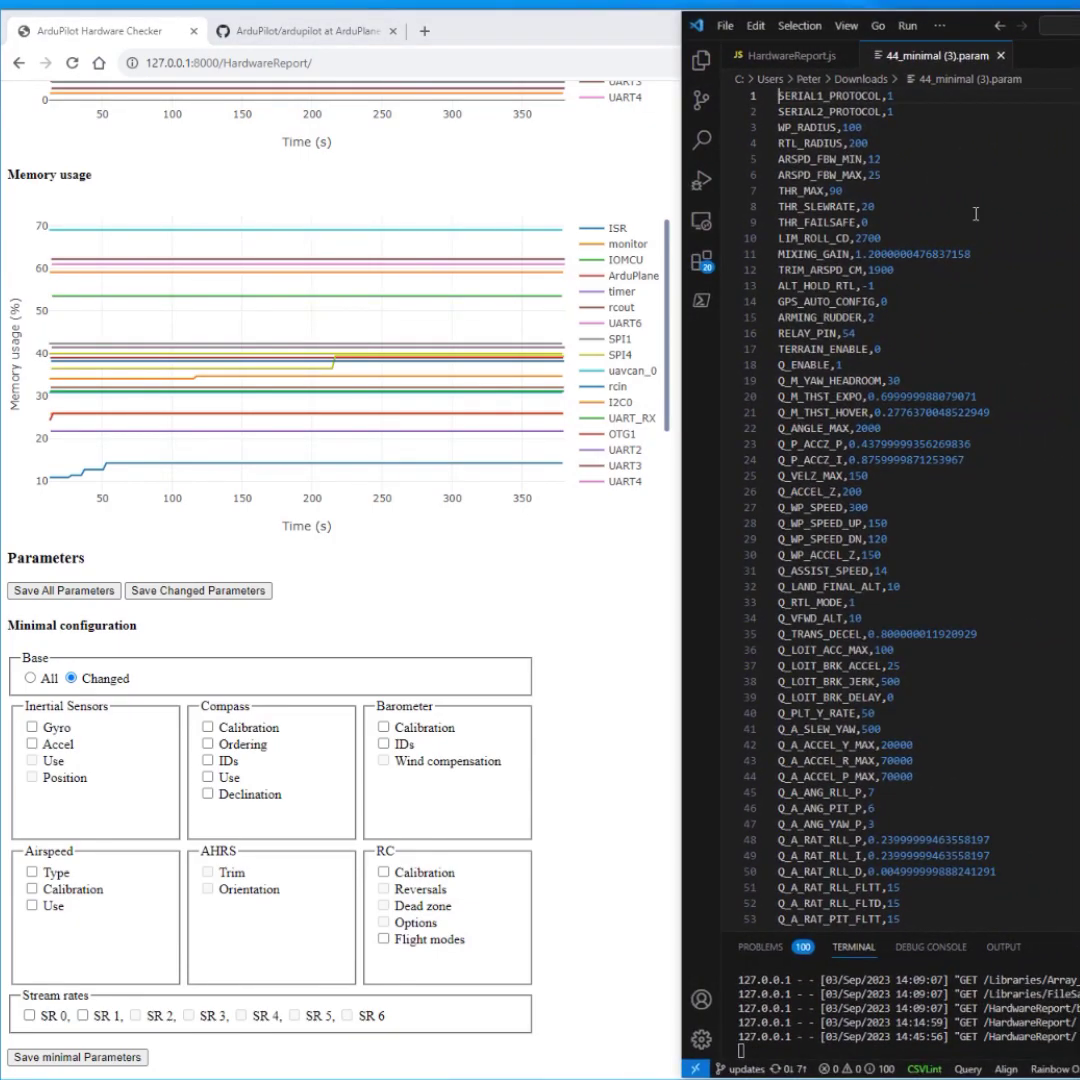
scroll(872, 733, down, 7)
scroll(900, 500, down, 20)
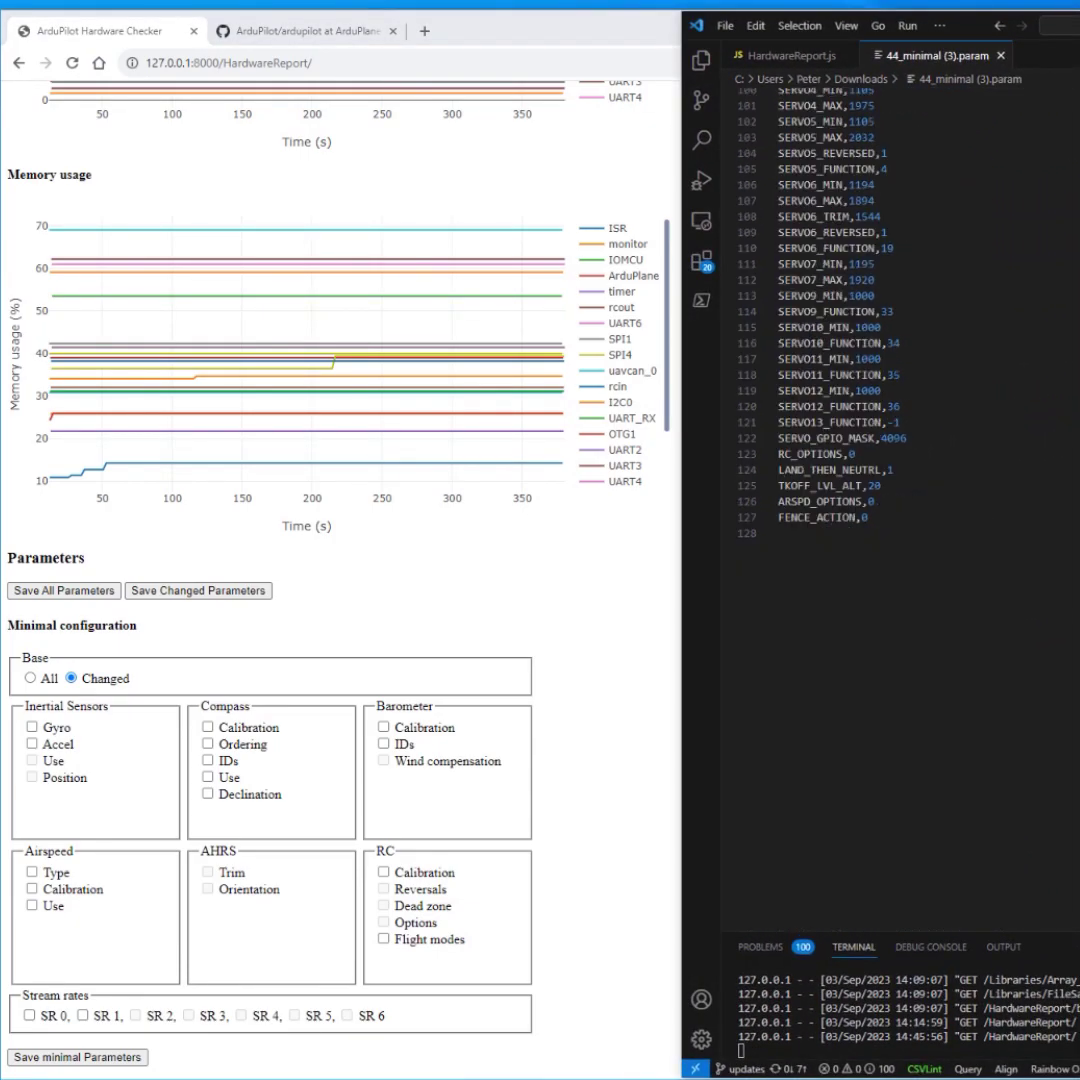
scroll(913, 540, up, 20)
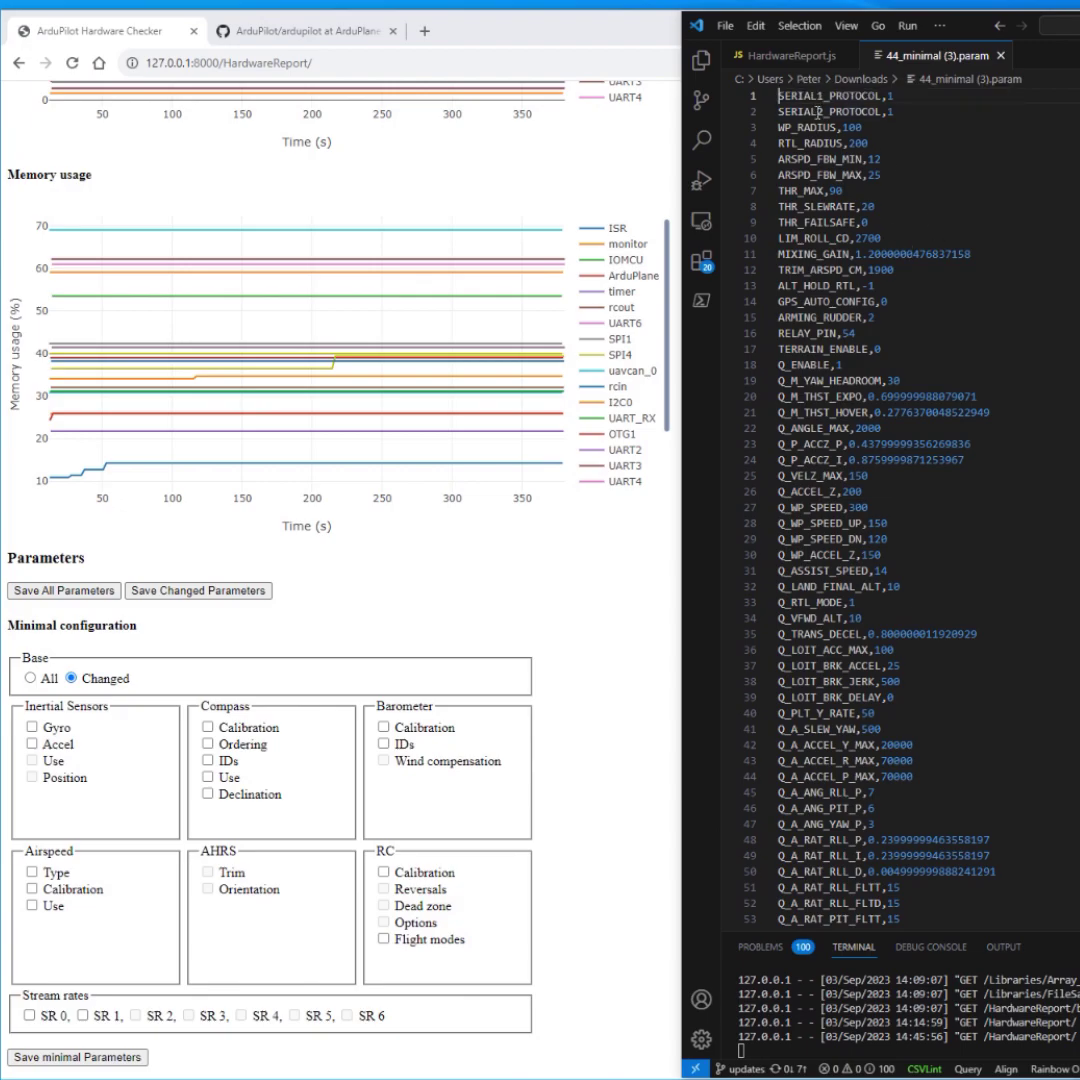
scroll(1005, 405, down, 9)
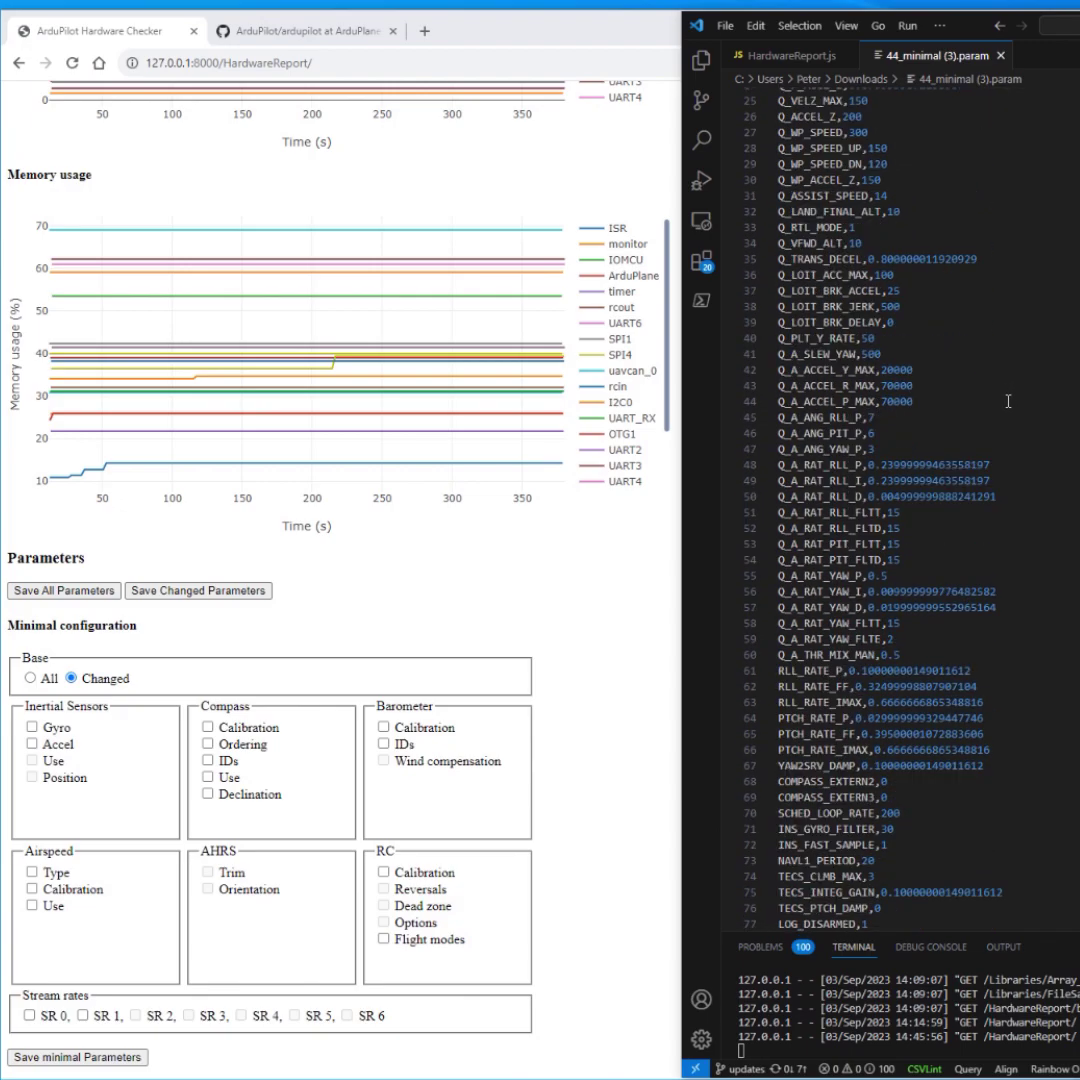
scroll(1005, 405, down, 19)
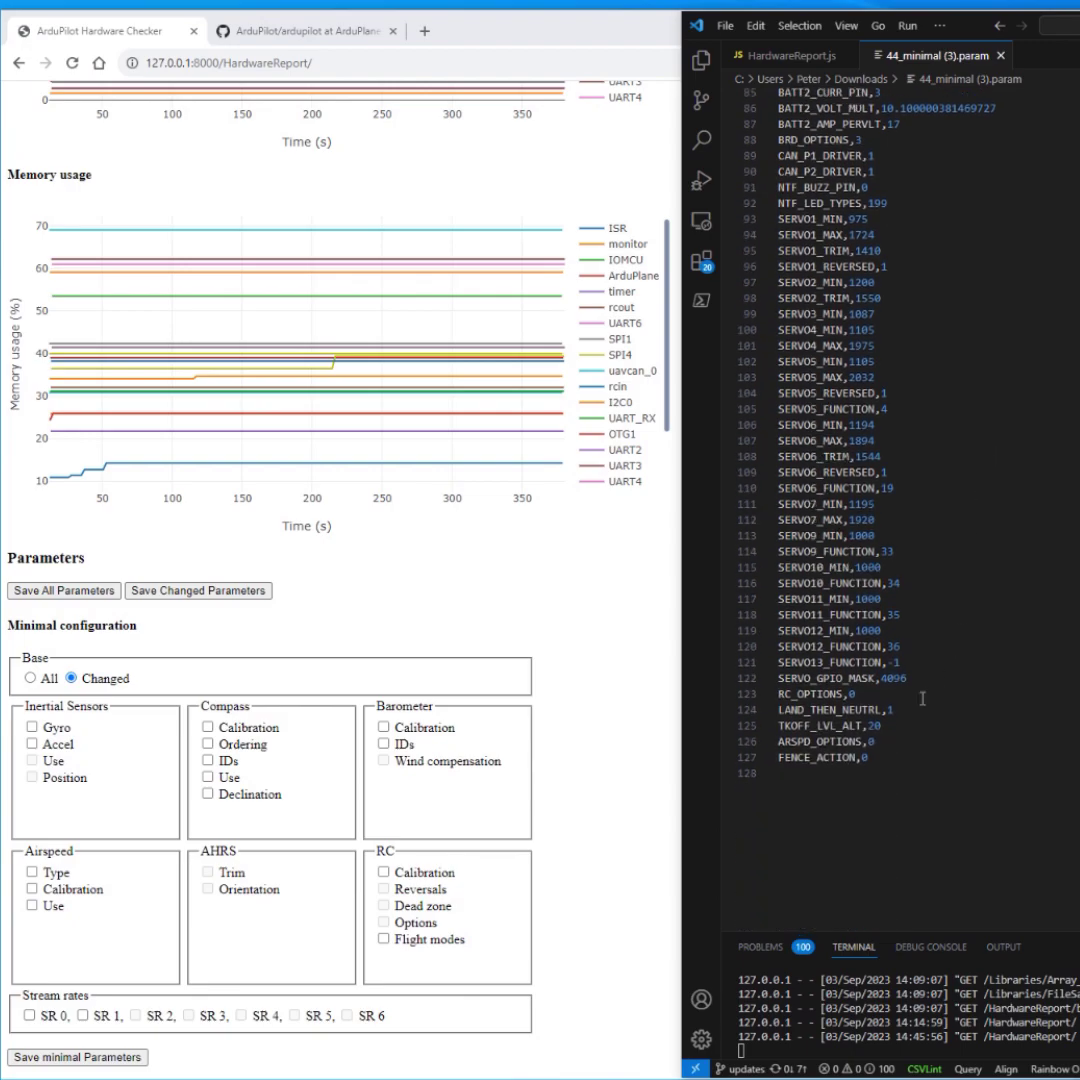
scroll(800, 400, up, 12)
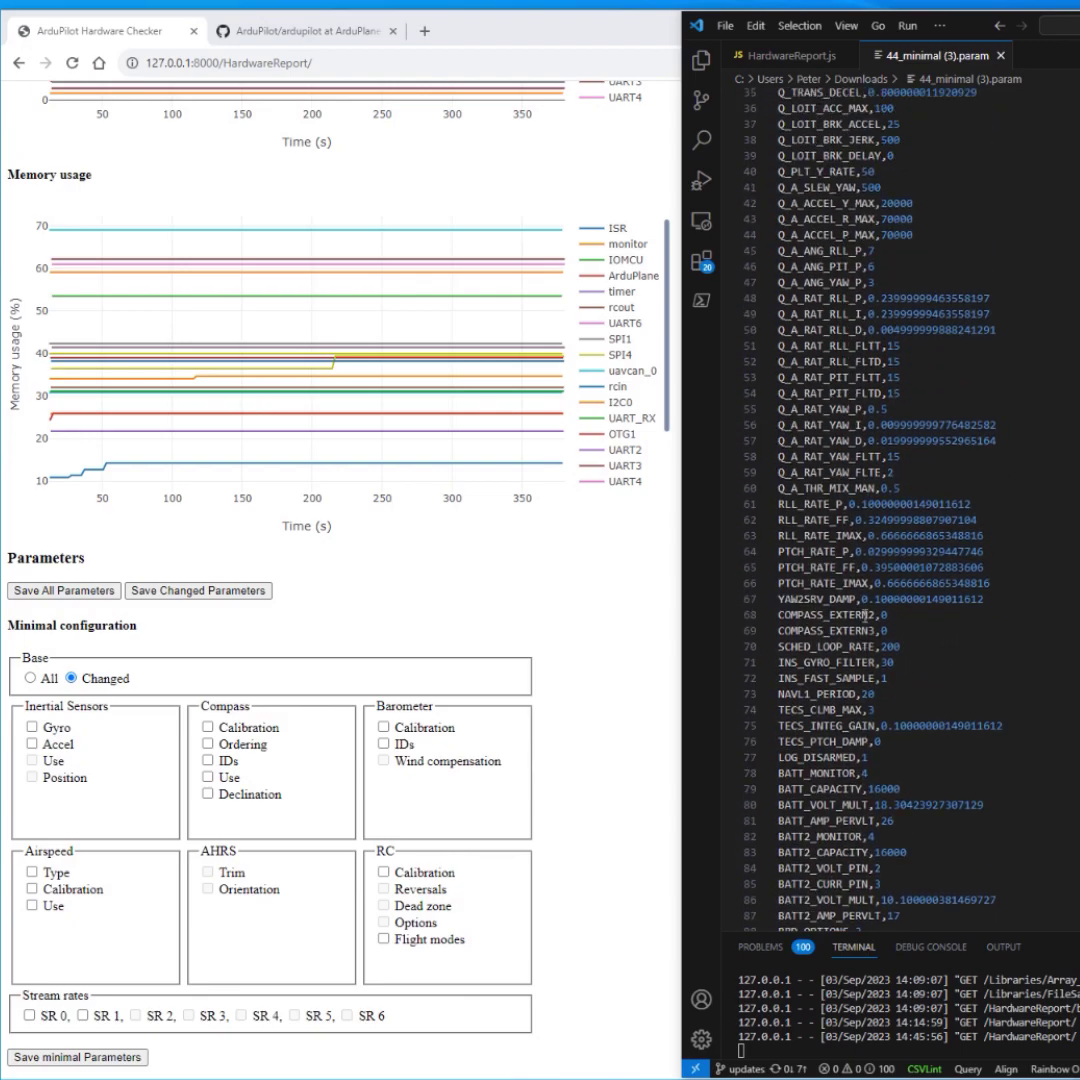
scroll(866, 617, up, 11)
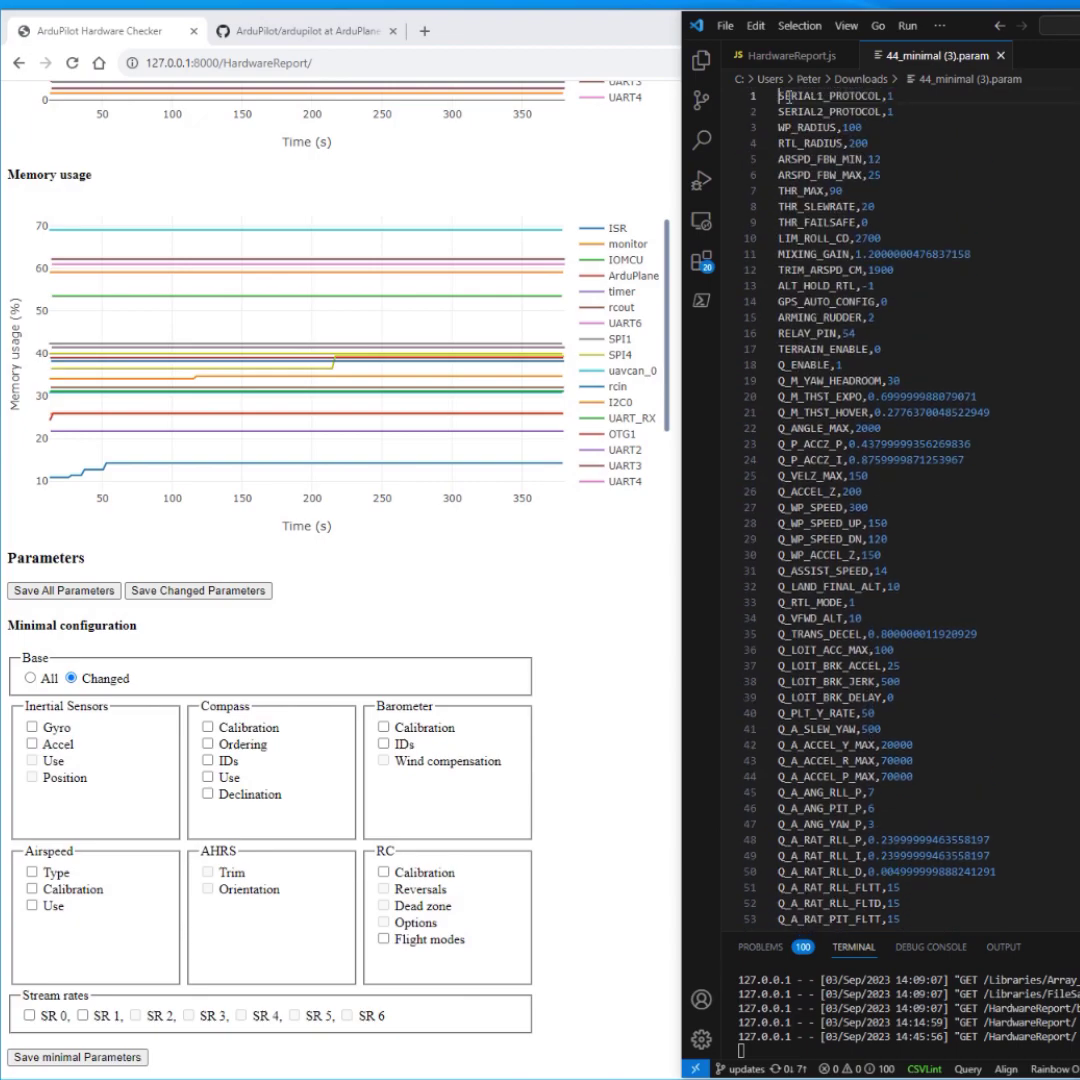
scroll(941, 806, down, 20)
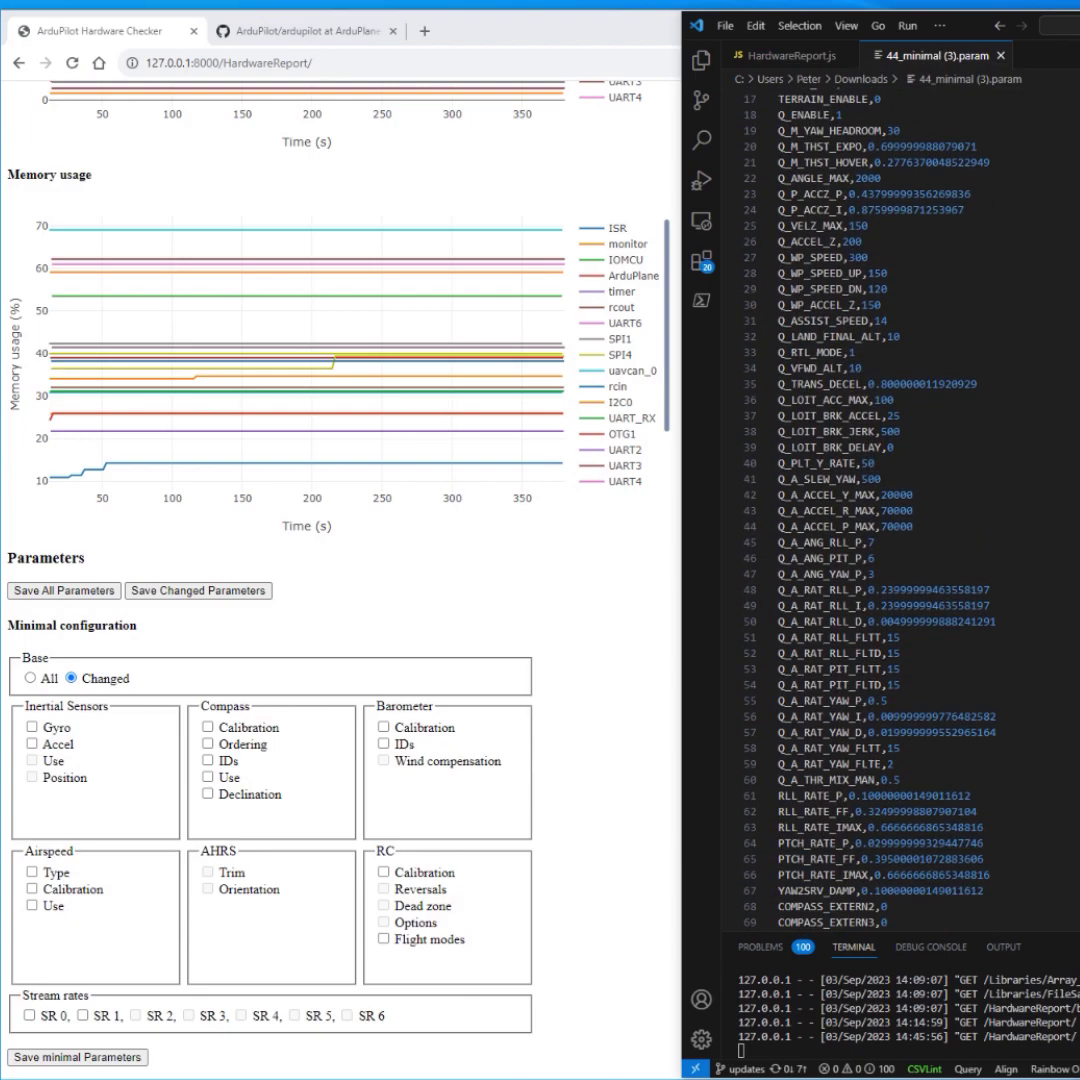
scroll(941, 806, up, 11)
scroll(918, 777, up, 3)
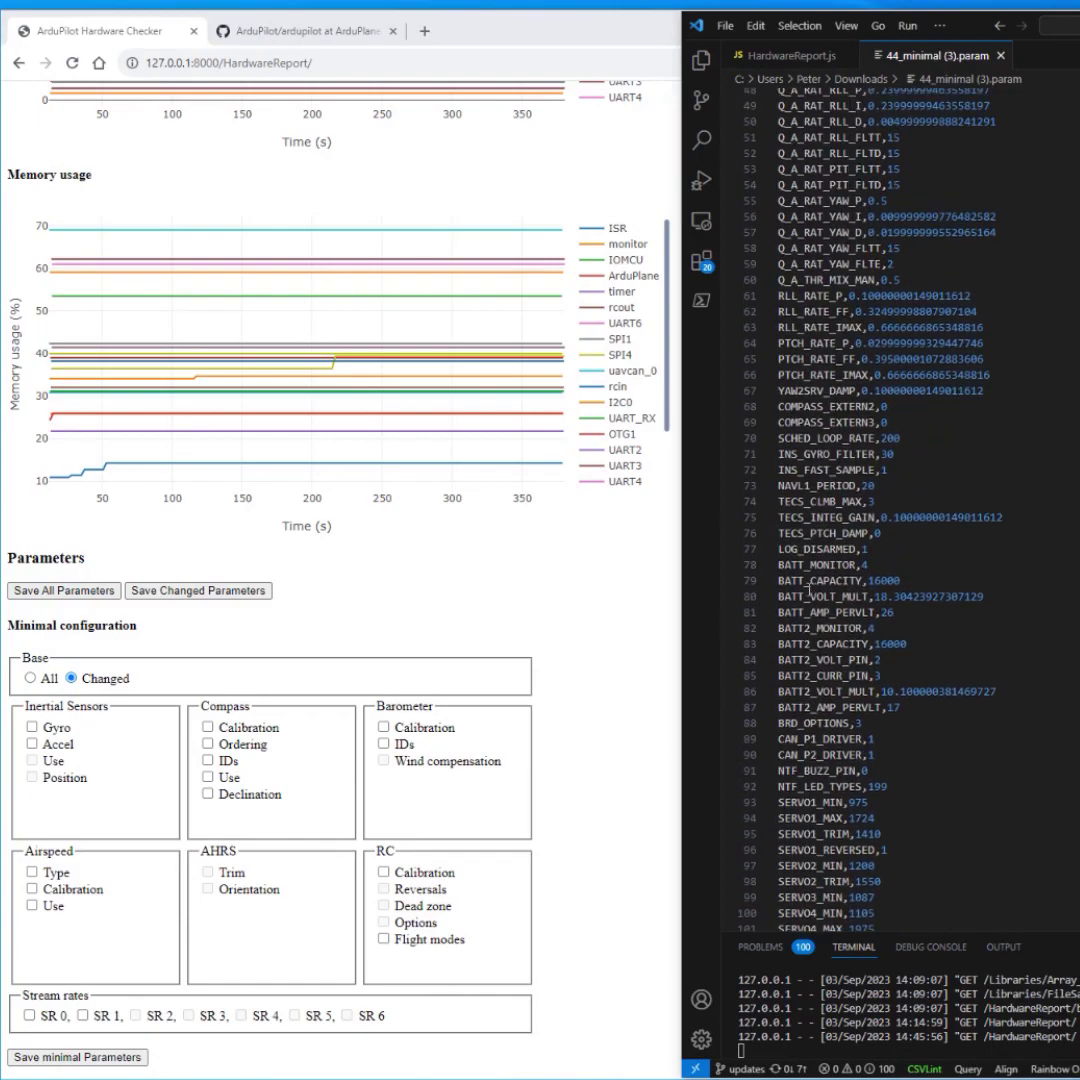
scroll(935, 636, up, 1)
scroll(935, 636, up, 2)
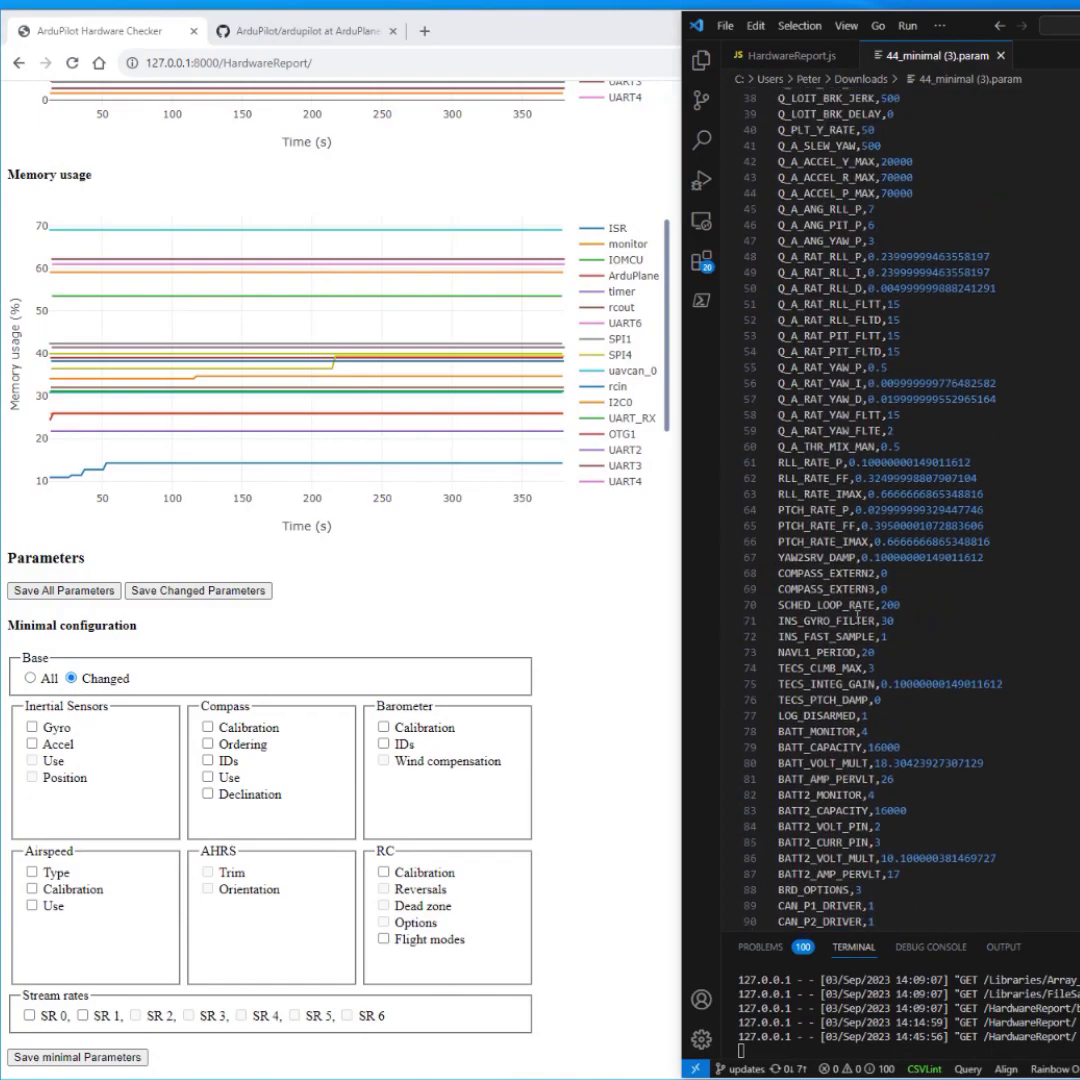
scroll(908, 719, up, 12)
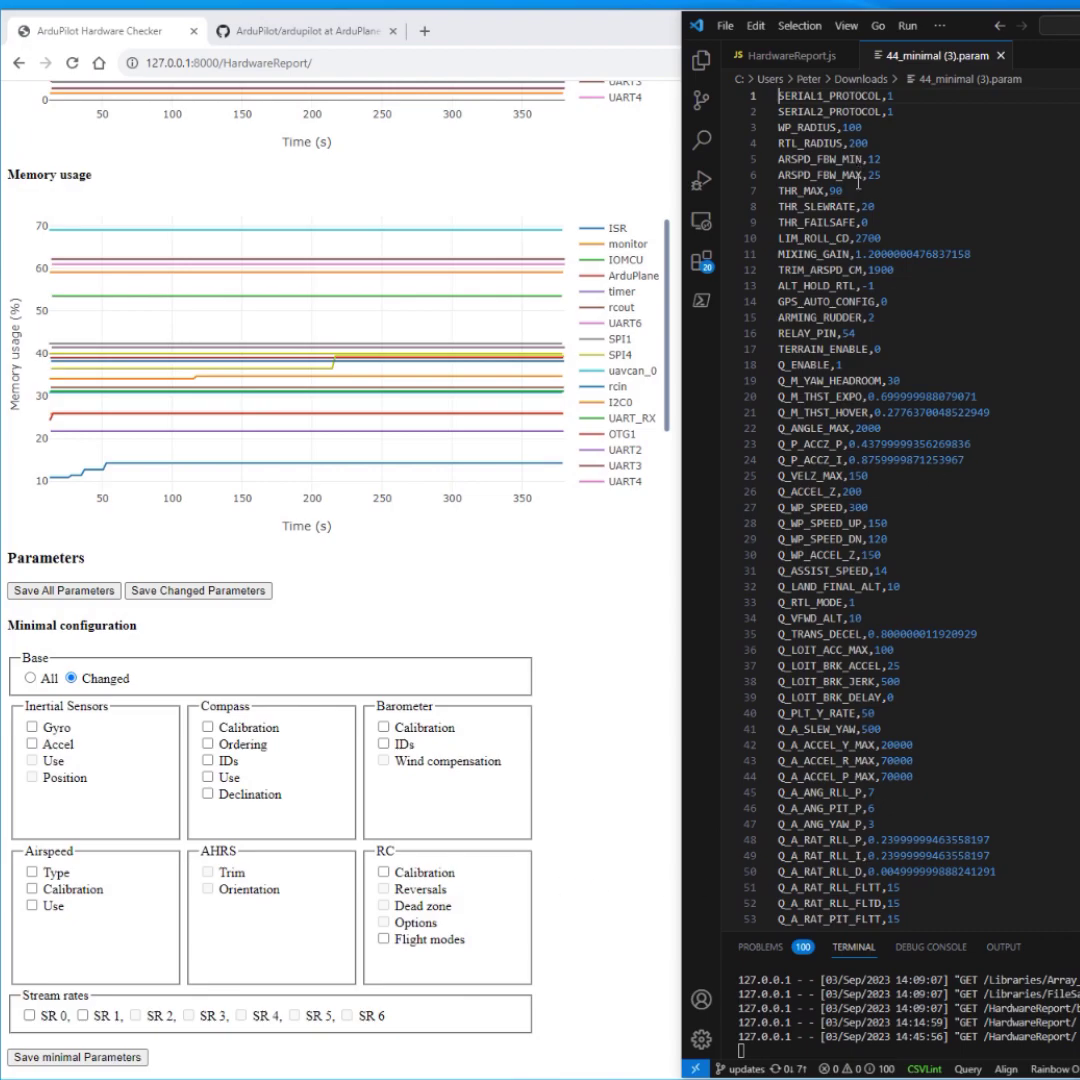
Include Airspeed Type, Airspeed Use and RC Flight modes, then save 44_minimal (4).param.
click(556, 615)
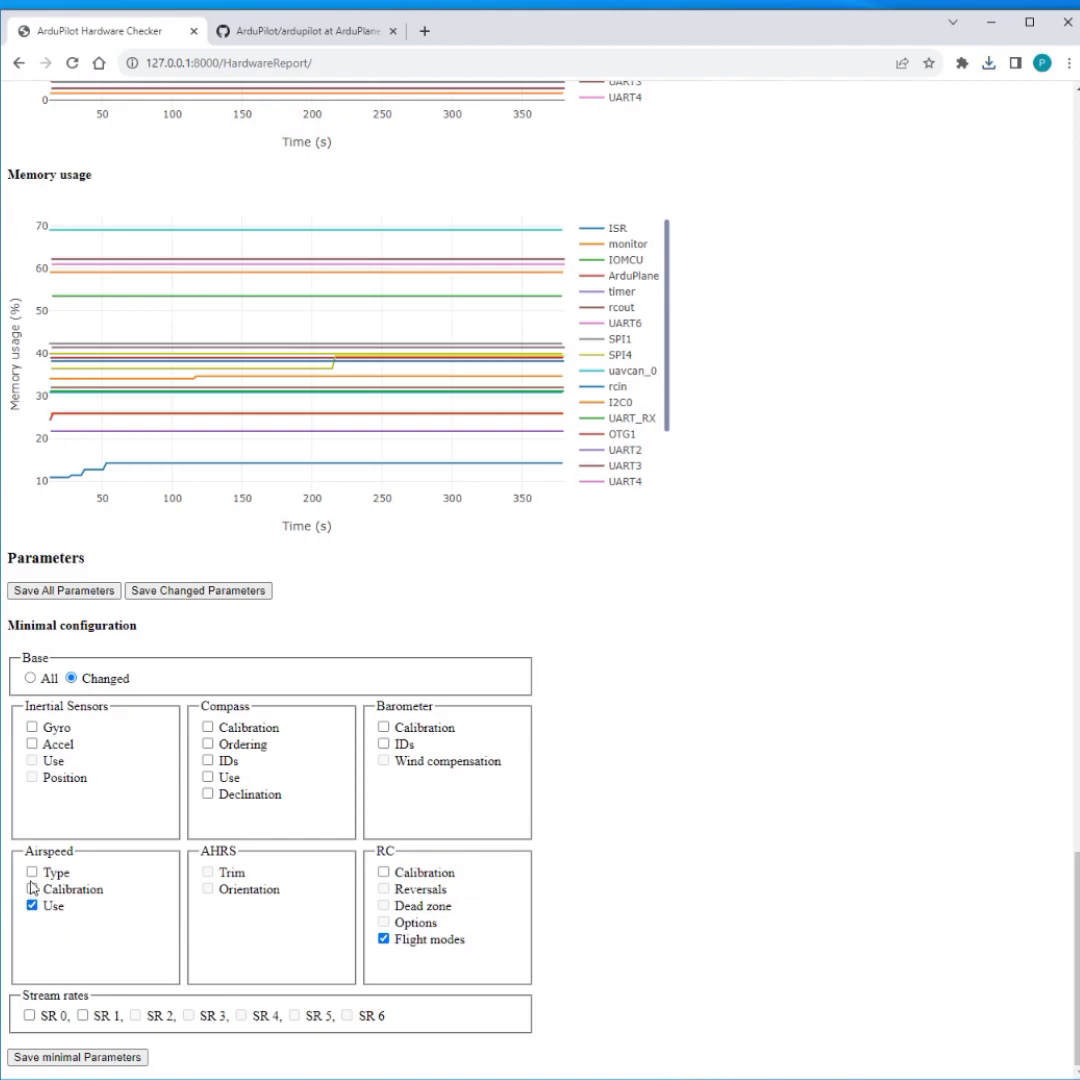
click(32, 872)
click(77, 1057)
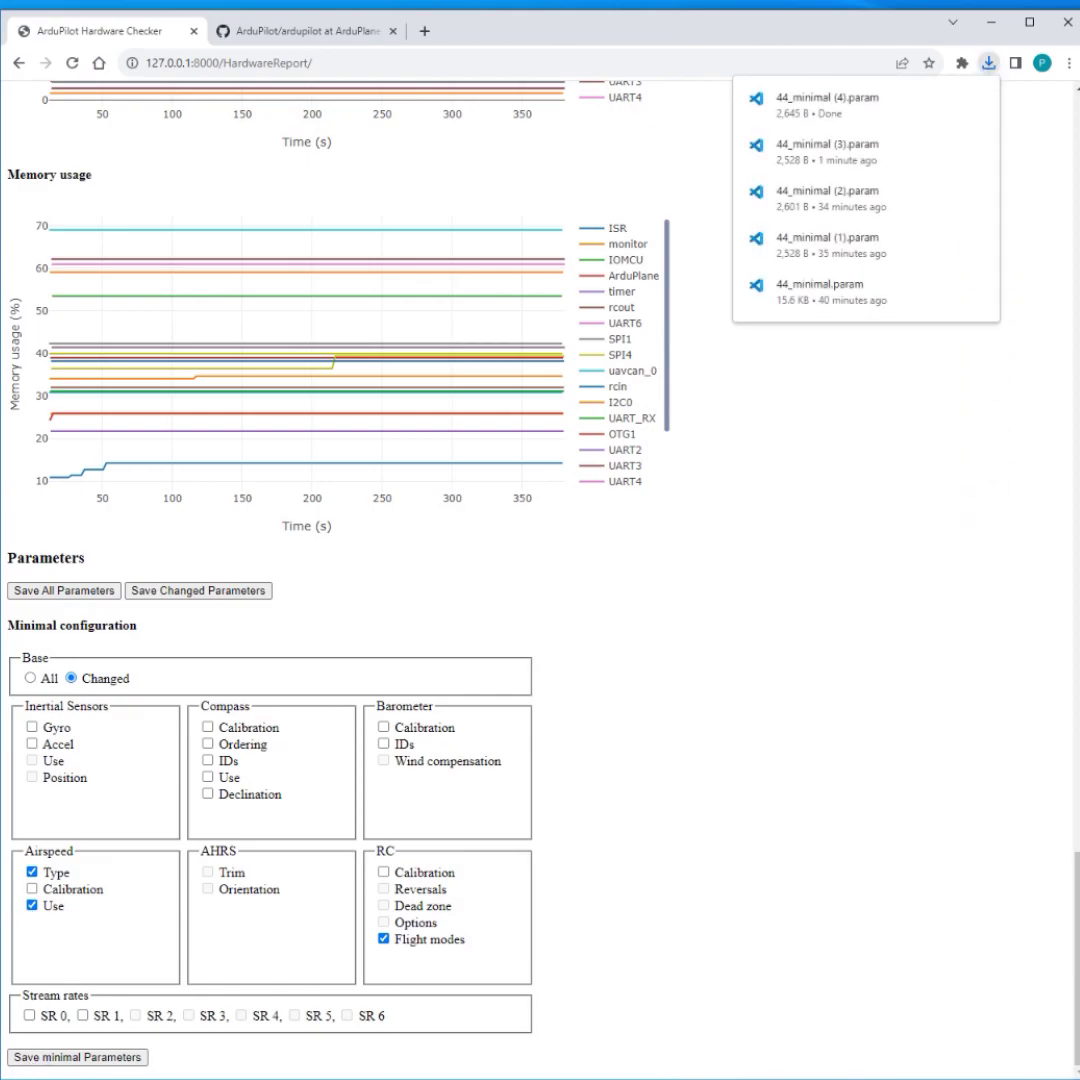
Open 44_minimal (4).param and inspect the added FLTMODE lines 10–15 and ARSPD_FBW_MIN/MAX lines.
drag(800, 165, 935, 465)
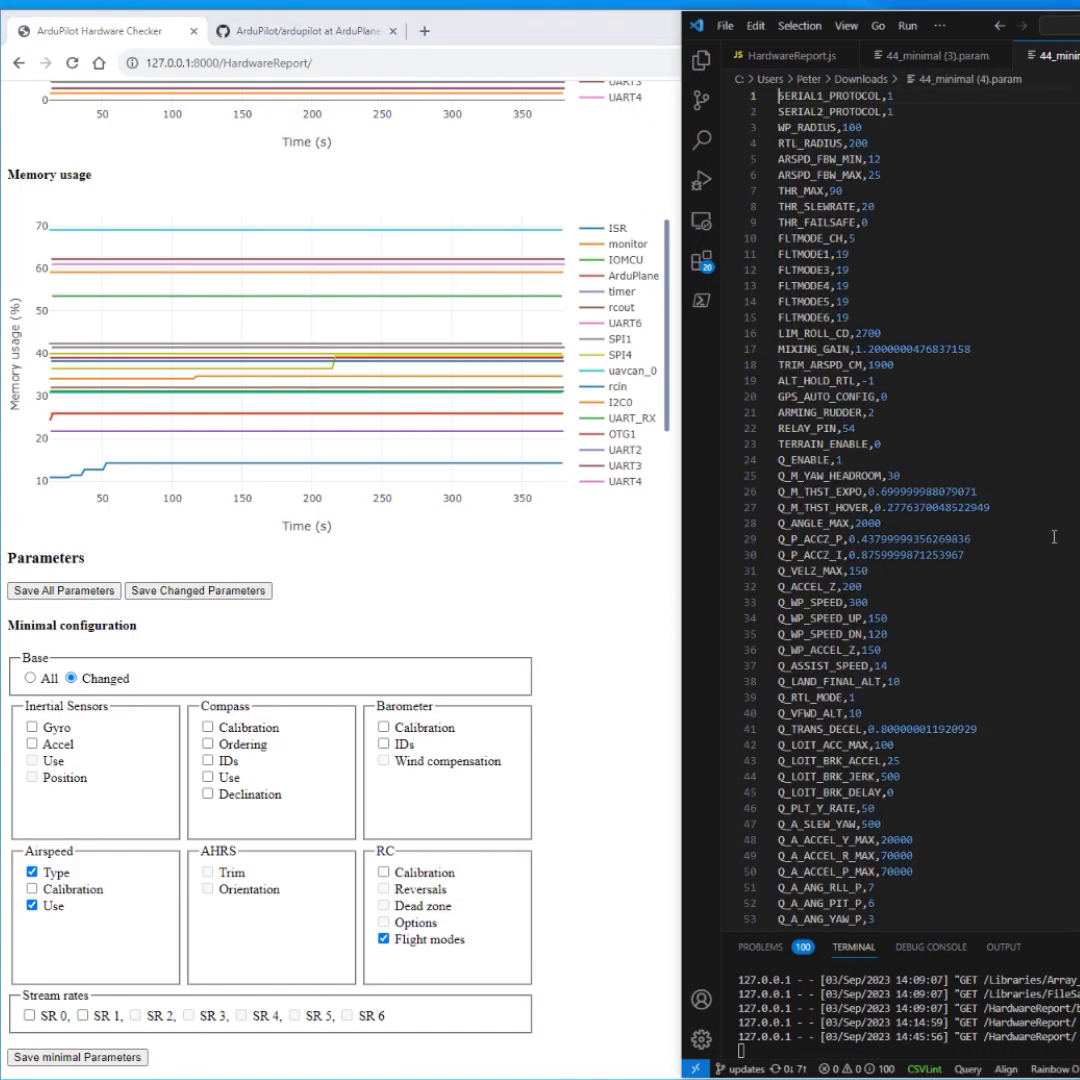
drag(850, 318, 768, 232)
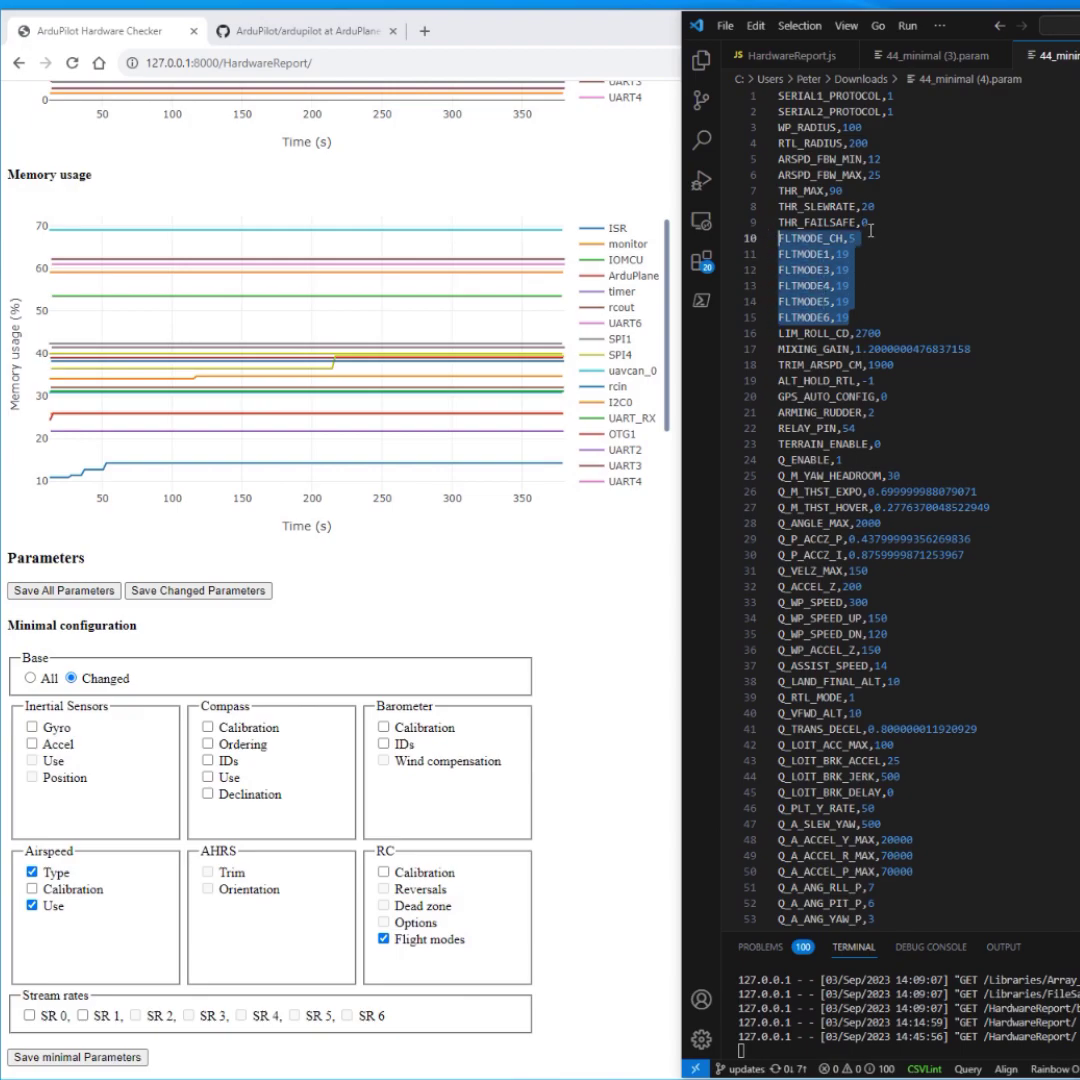
drag(882, 176, 758, 155)
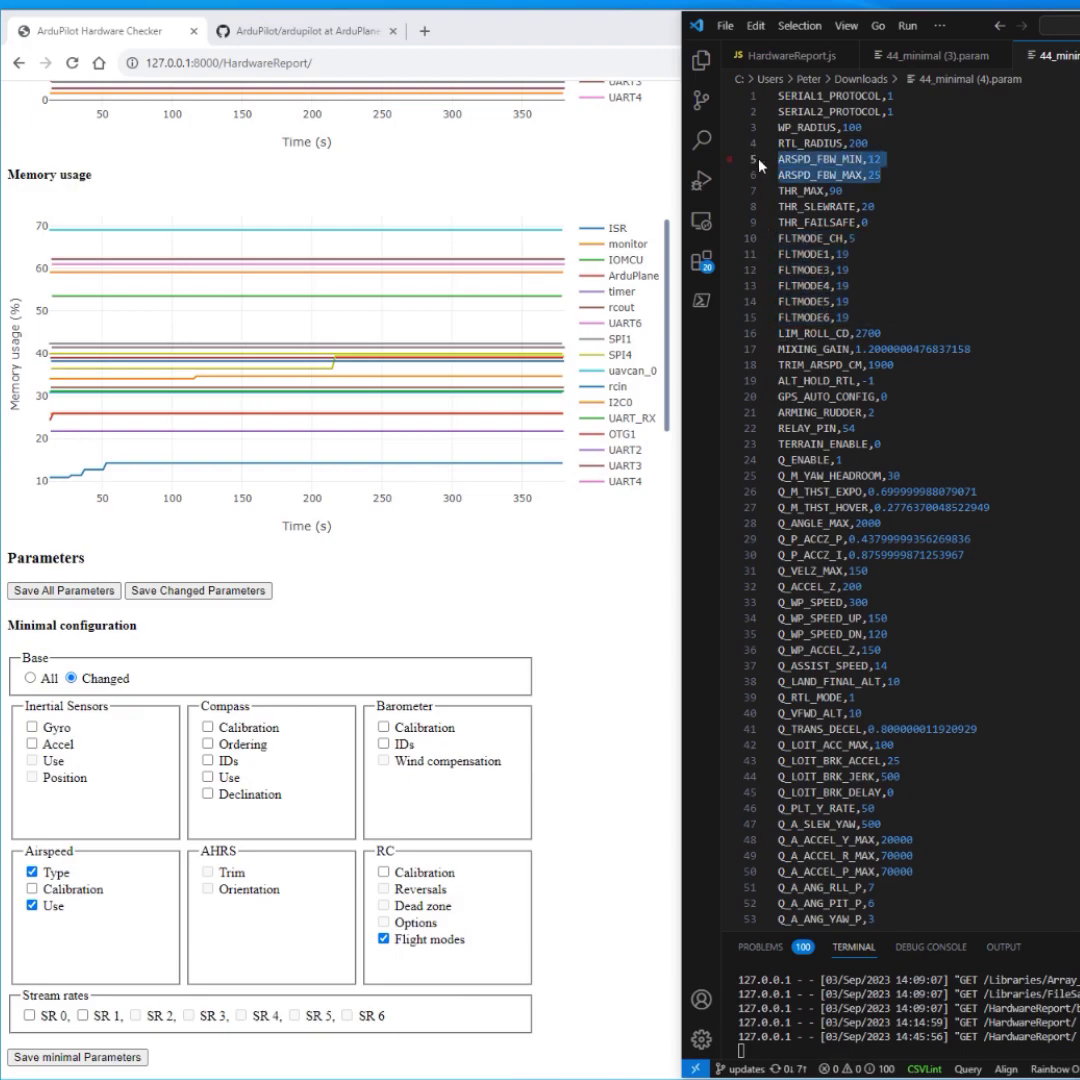
click(866, 222)
Check the final ARSPD_USE through FENCE_ACTION lines, including ARSPD_DEVID 141313, then return to the top.
scroll(942, 281, down, 2)
scroll(840, 160, down, 20)
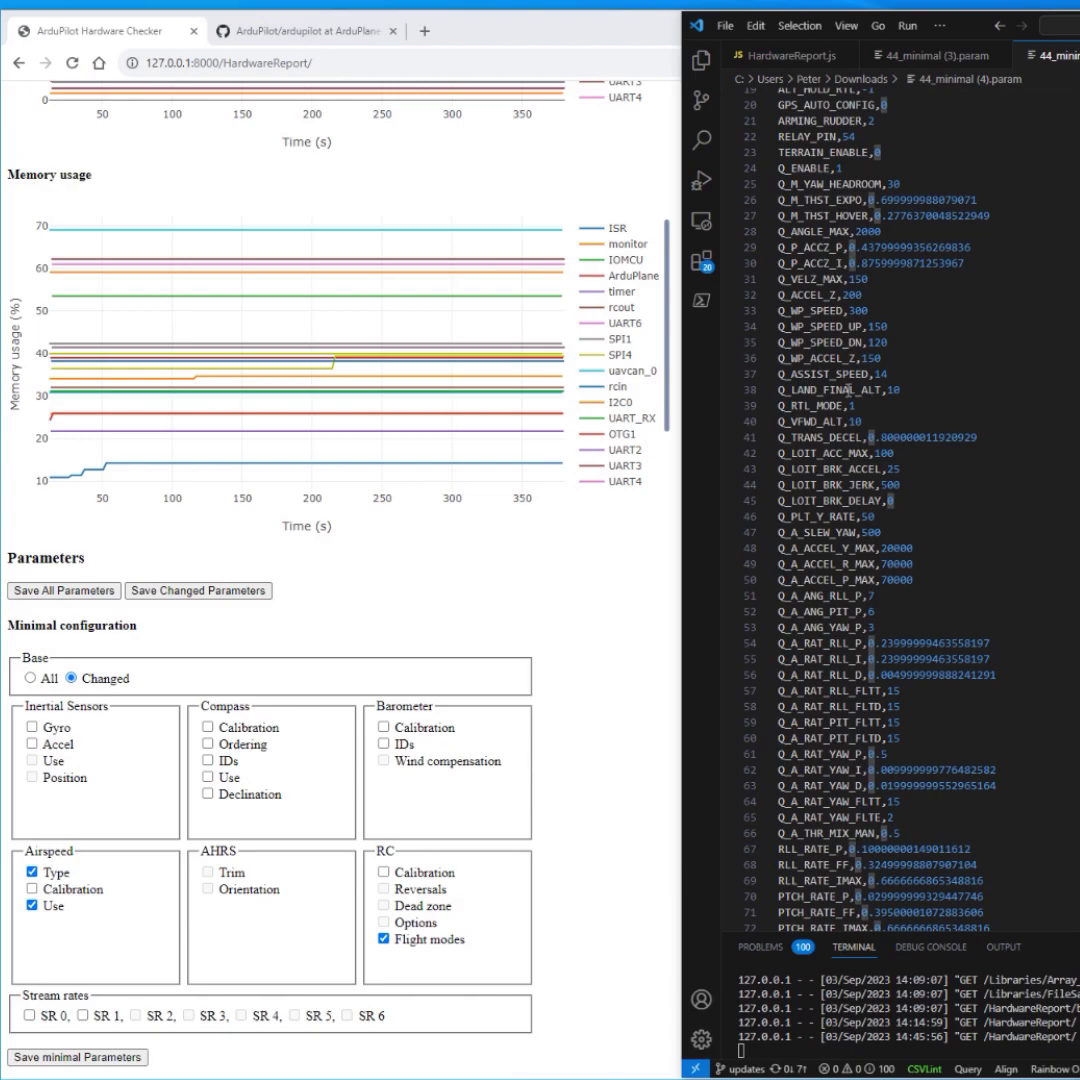
scroll(848, 433, down, 12)
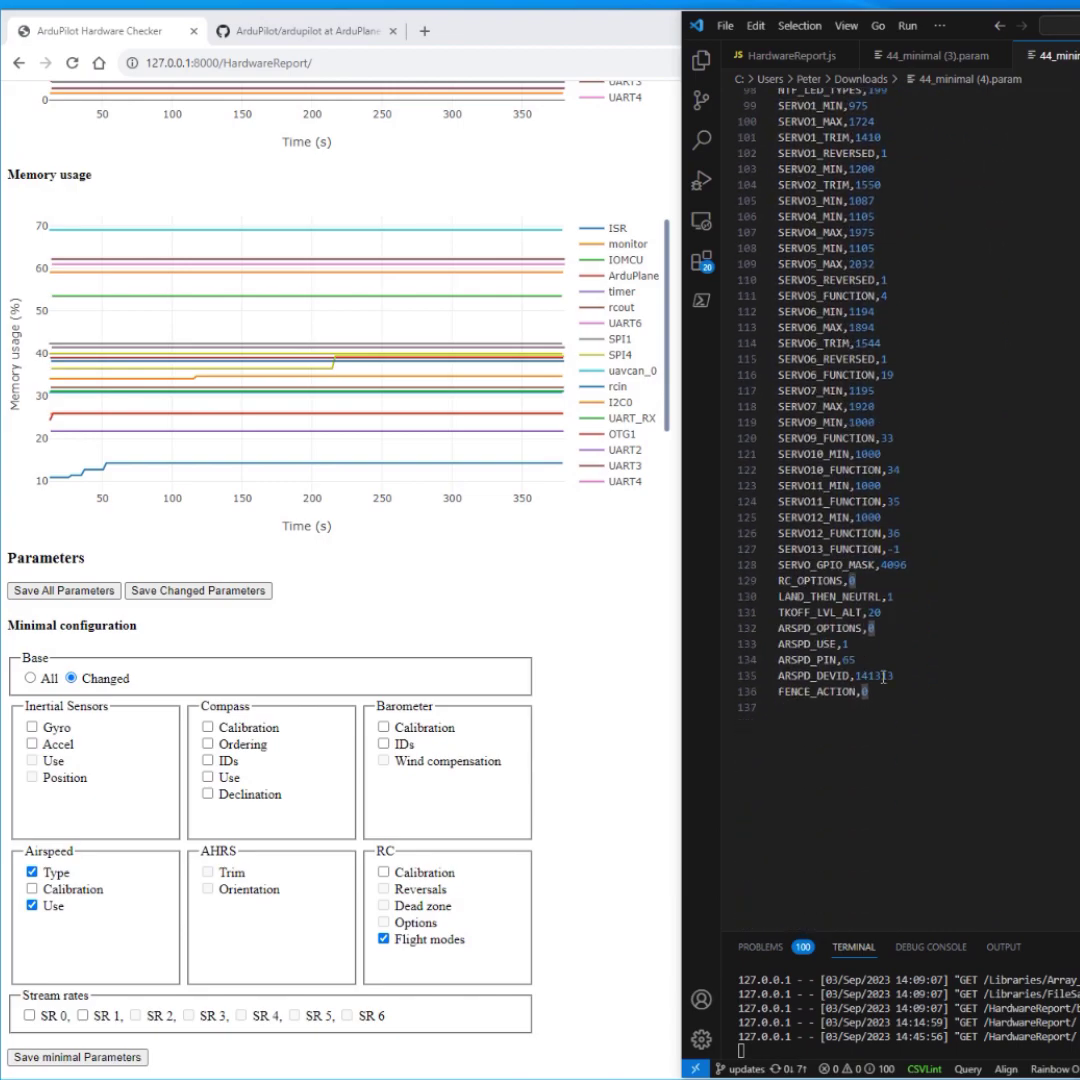
drag(902, 694, 765, 645)
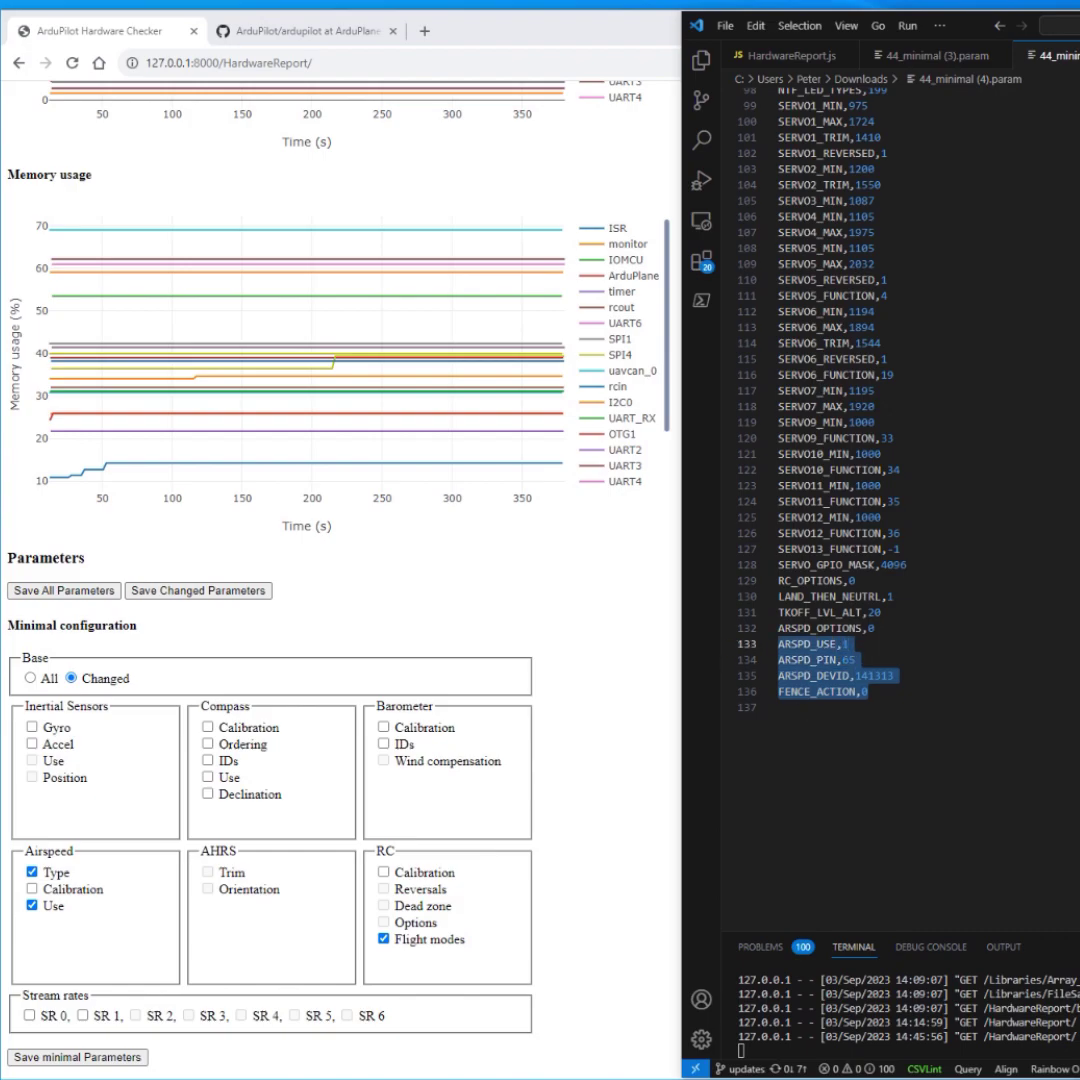
click(930, 680)
drag(930, 680, 778, 645)
click(894, 677)
click(842, 688)
scroll(947, 660, up, 20)
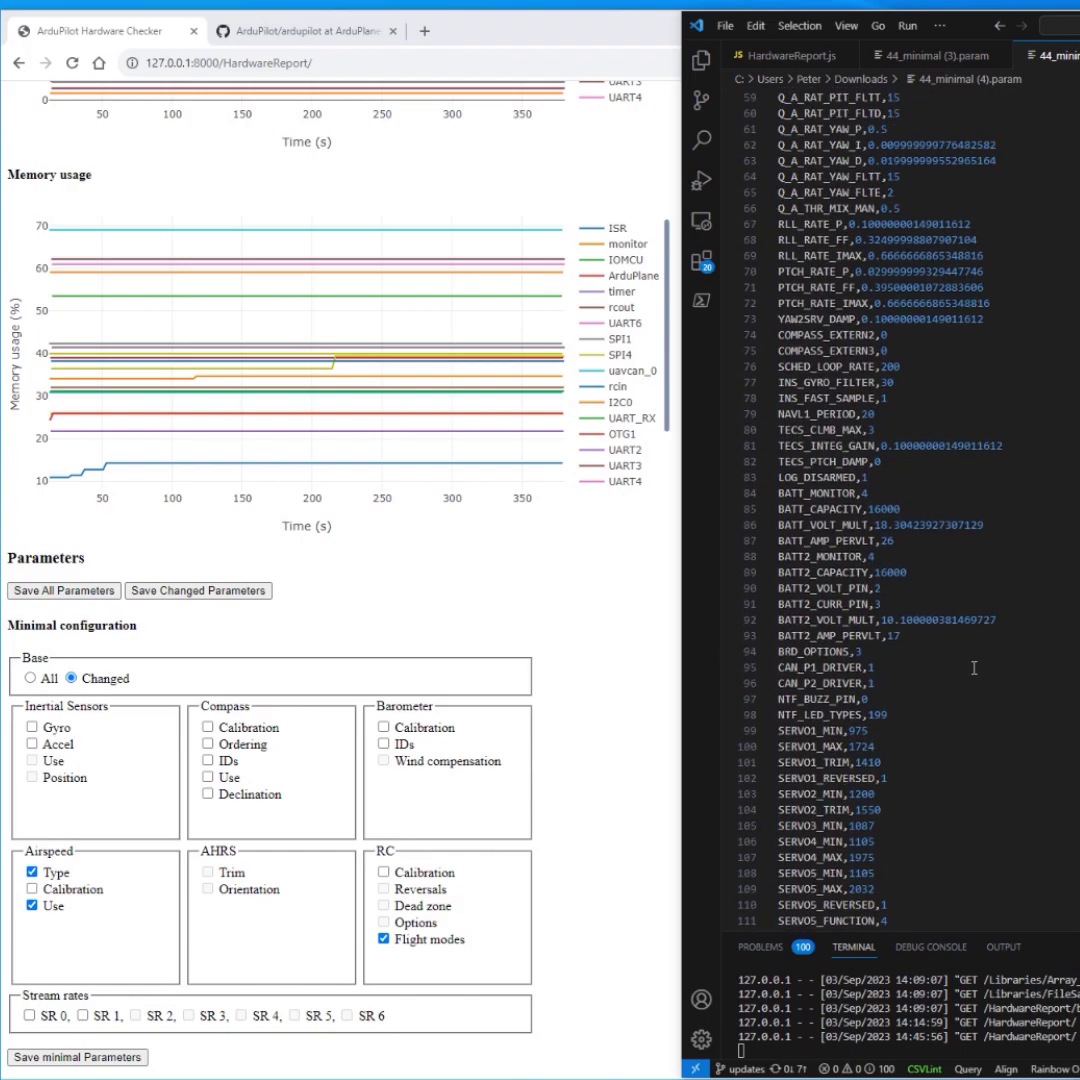
scroll(963, 692, up, 12)
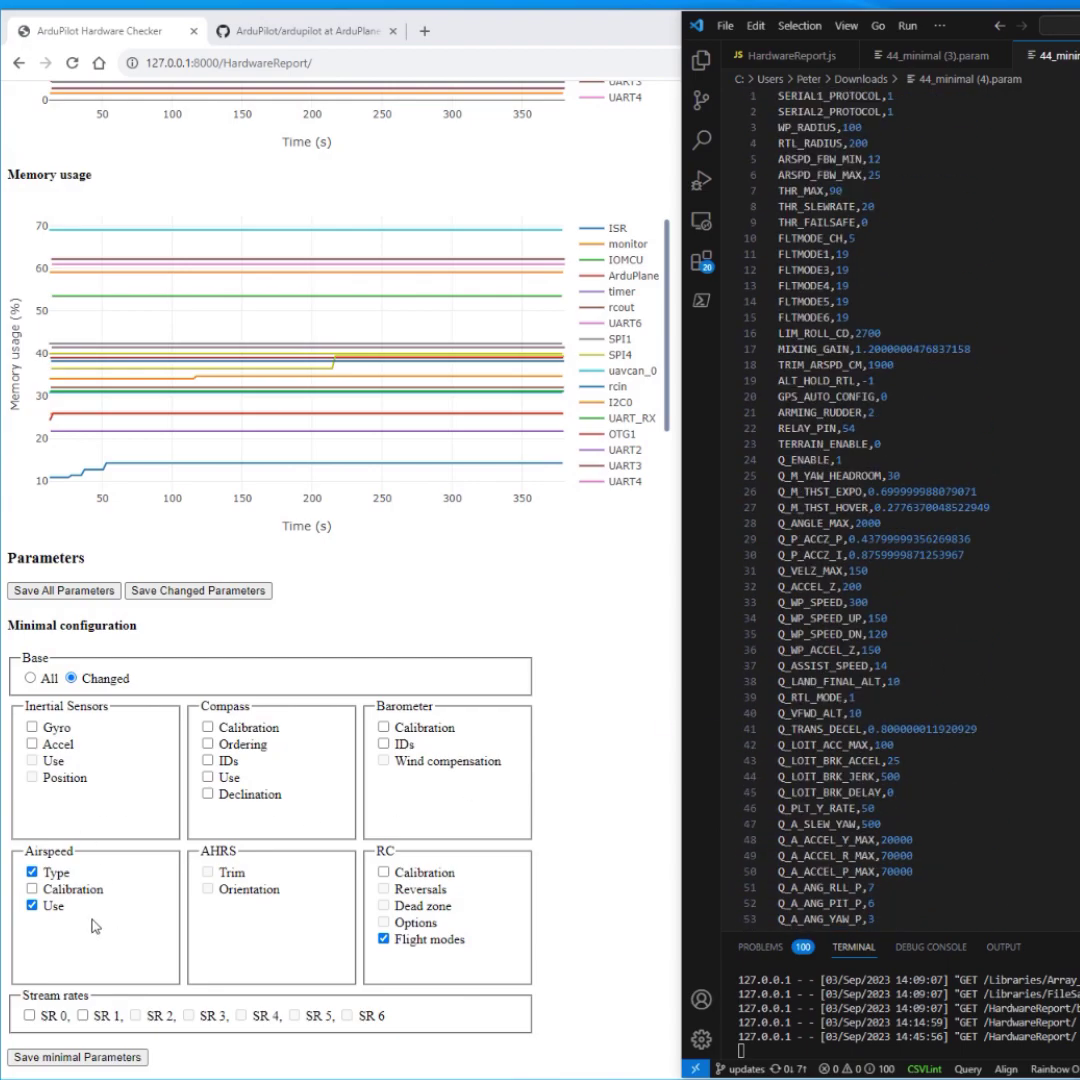
Untick Airspeed Type, Airspeed Use and RC Flight modes, and set the base back to Changed.
click(61, 876)
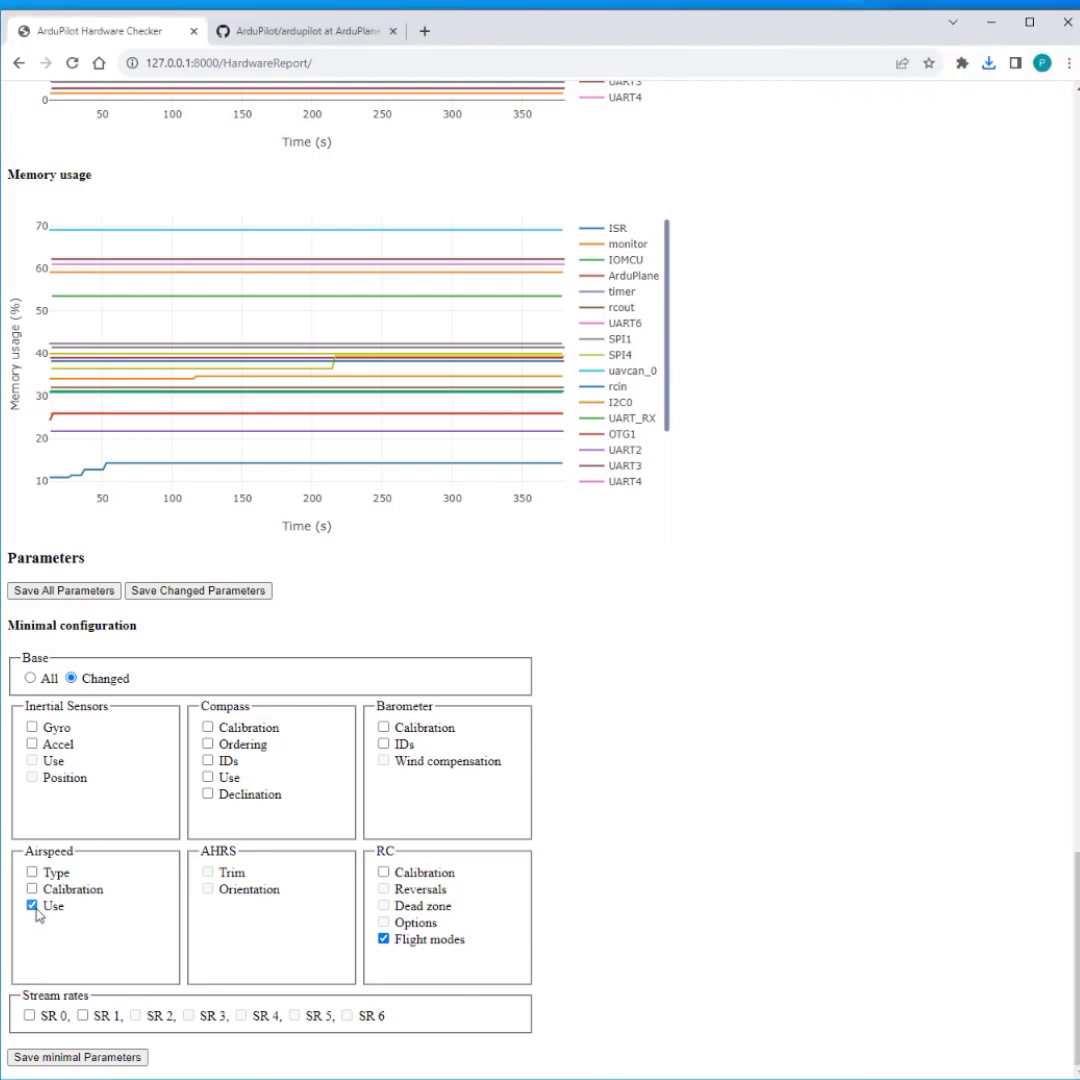
click(42, 910)
click(422, 941)
click(30, 678)
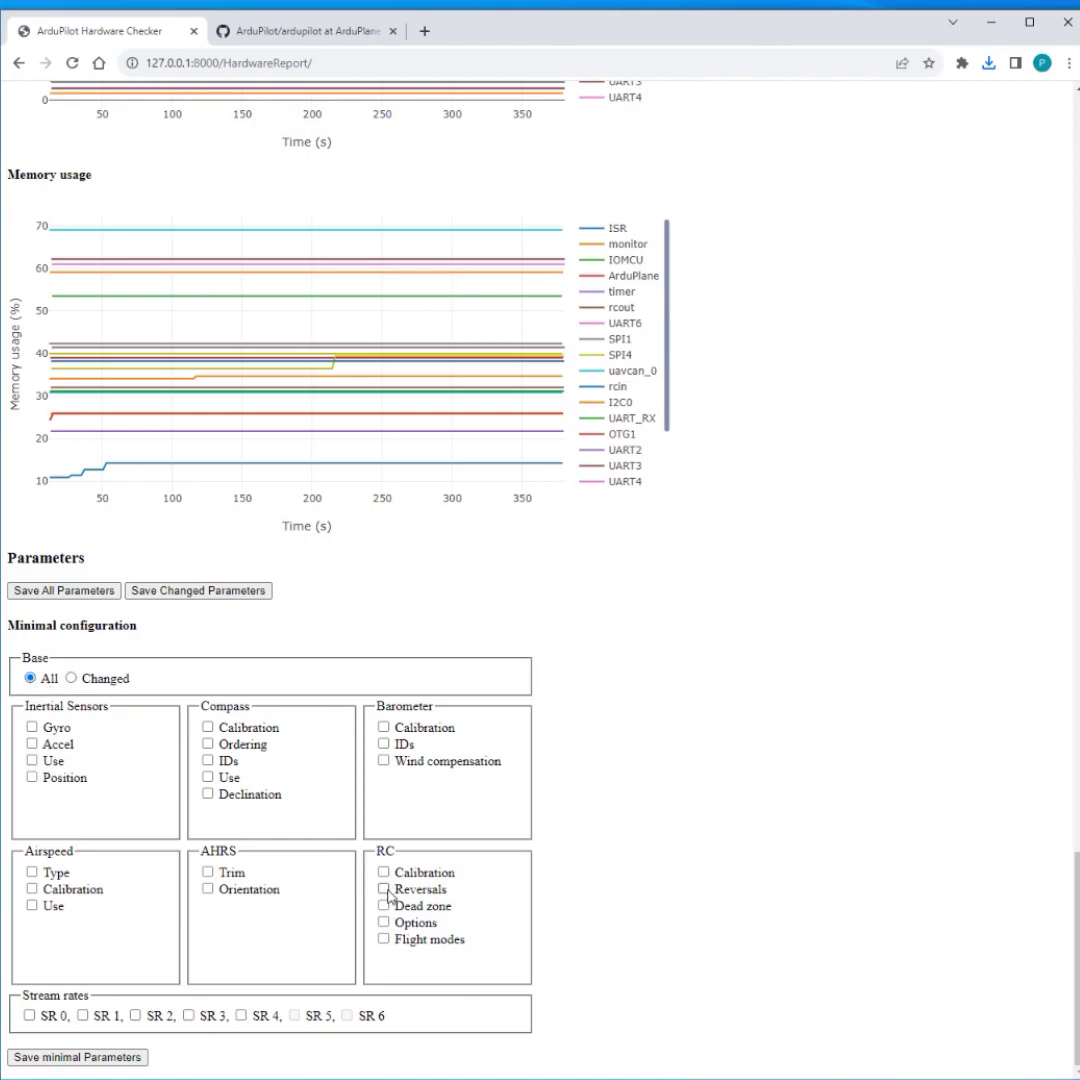
click(71, 678)
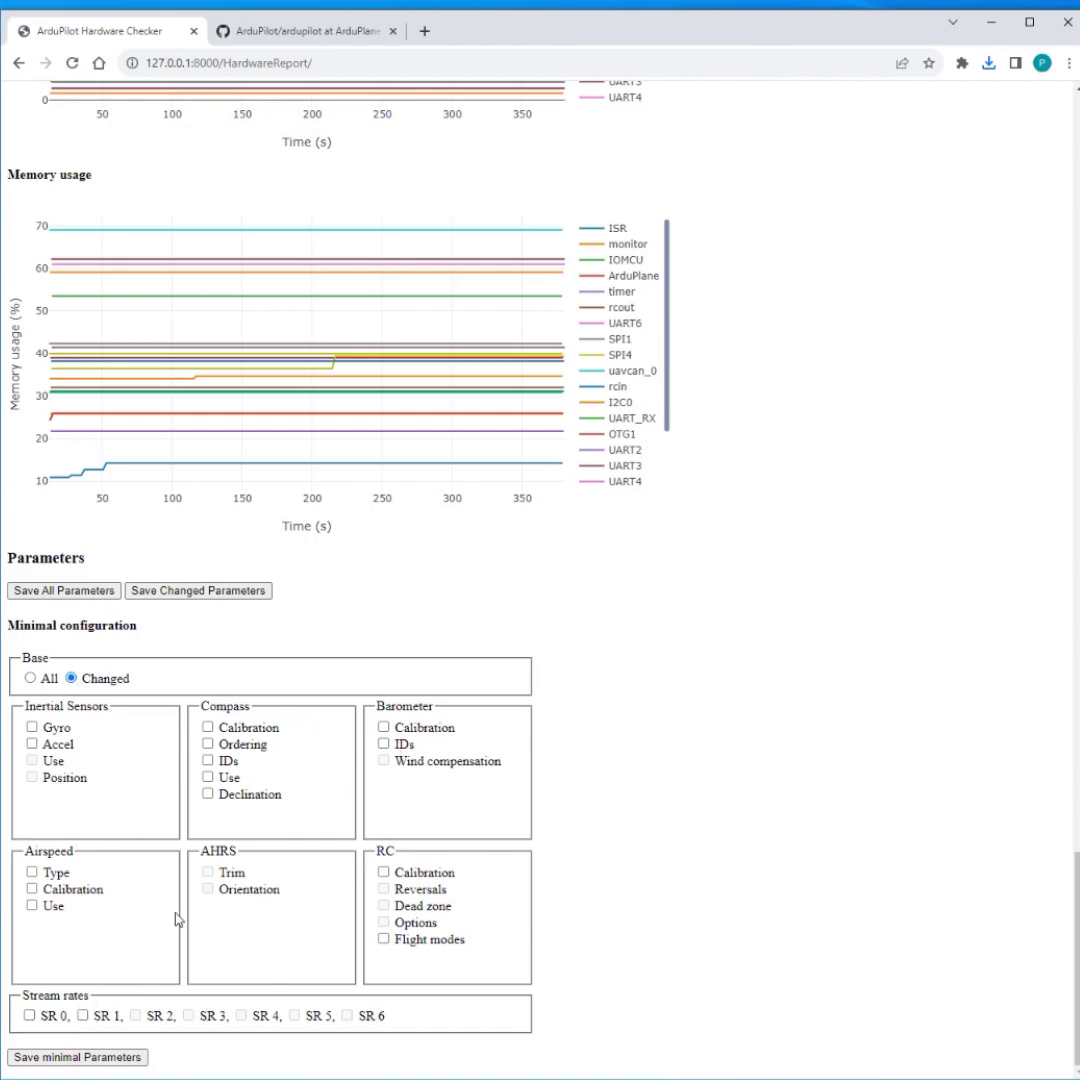
Load the 442.bin log, showing ArduCopter V4.4.0 (502702df) on a CubeOrange.
scroll(177, 922, up, 20)
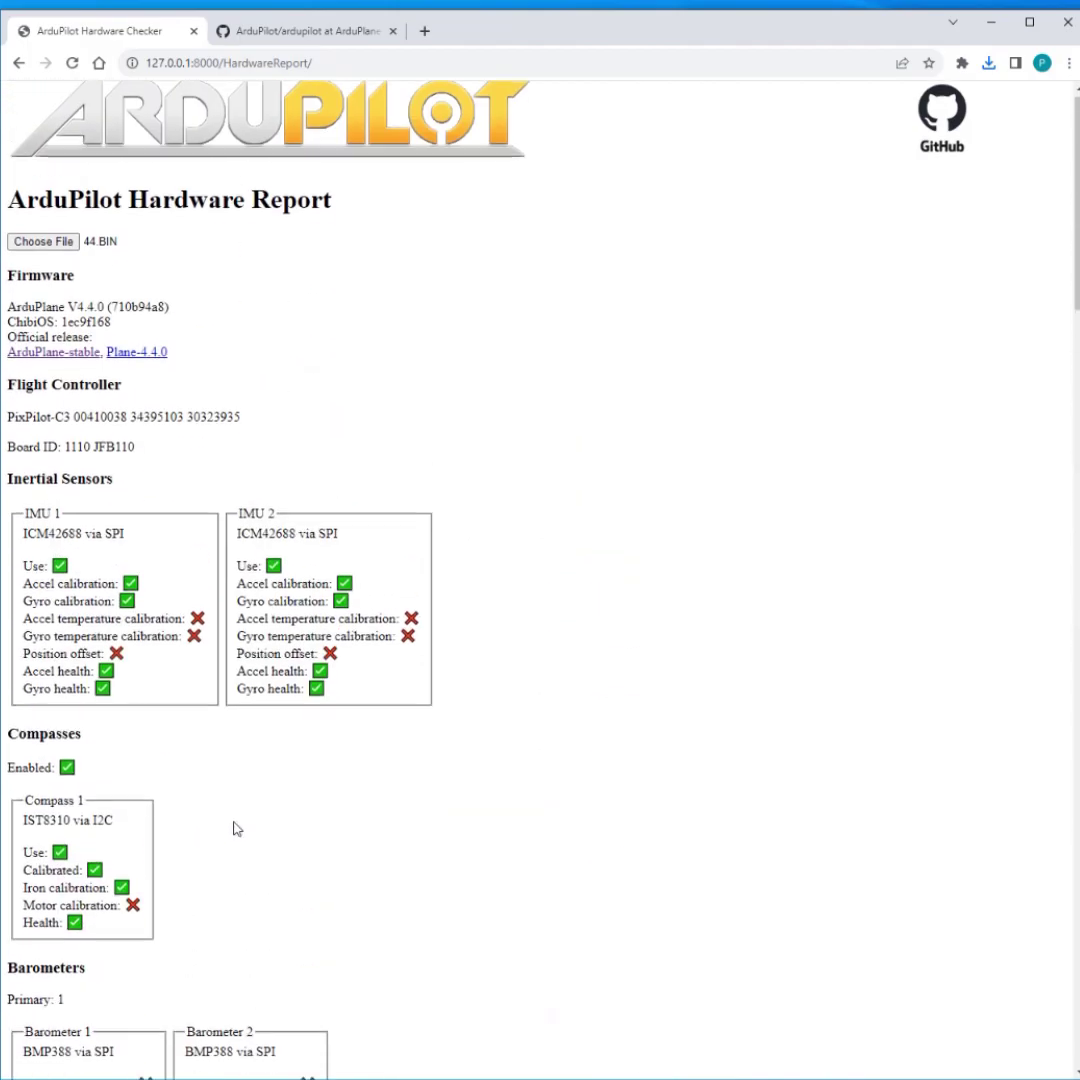
click(42, 249)
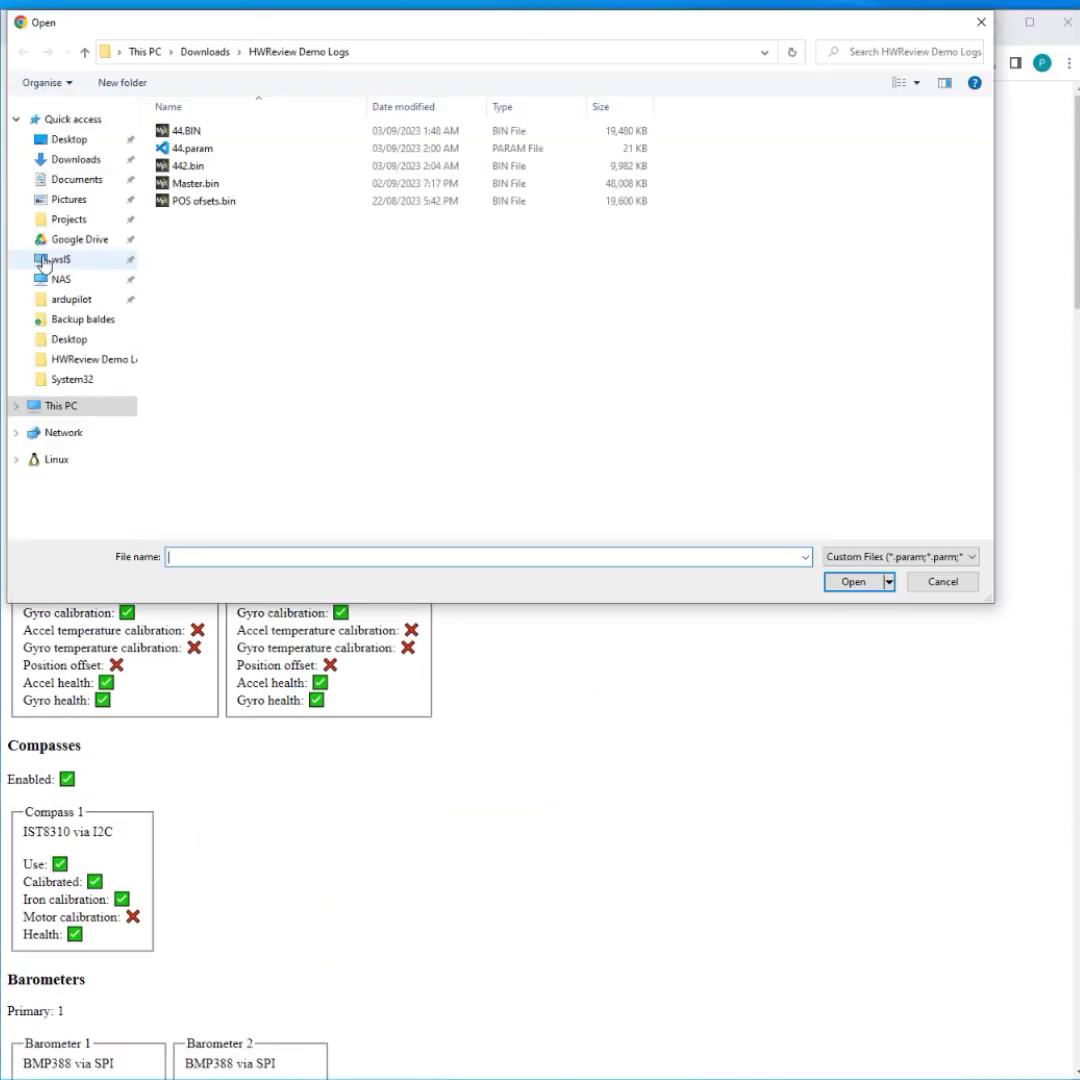
double_click(330, 170)
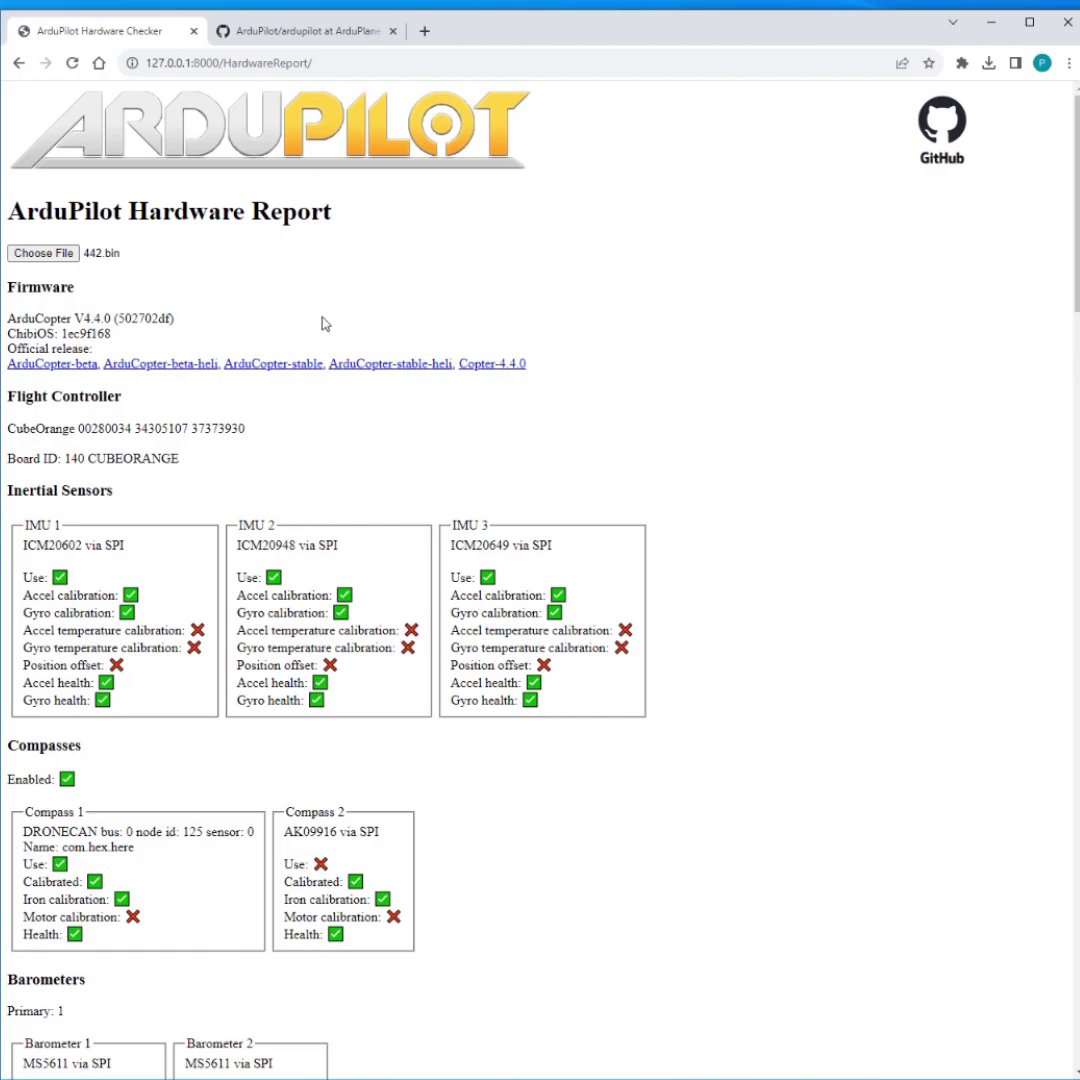
scroll(796, 345, down, 3)
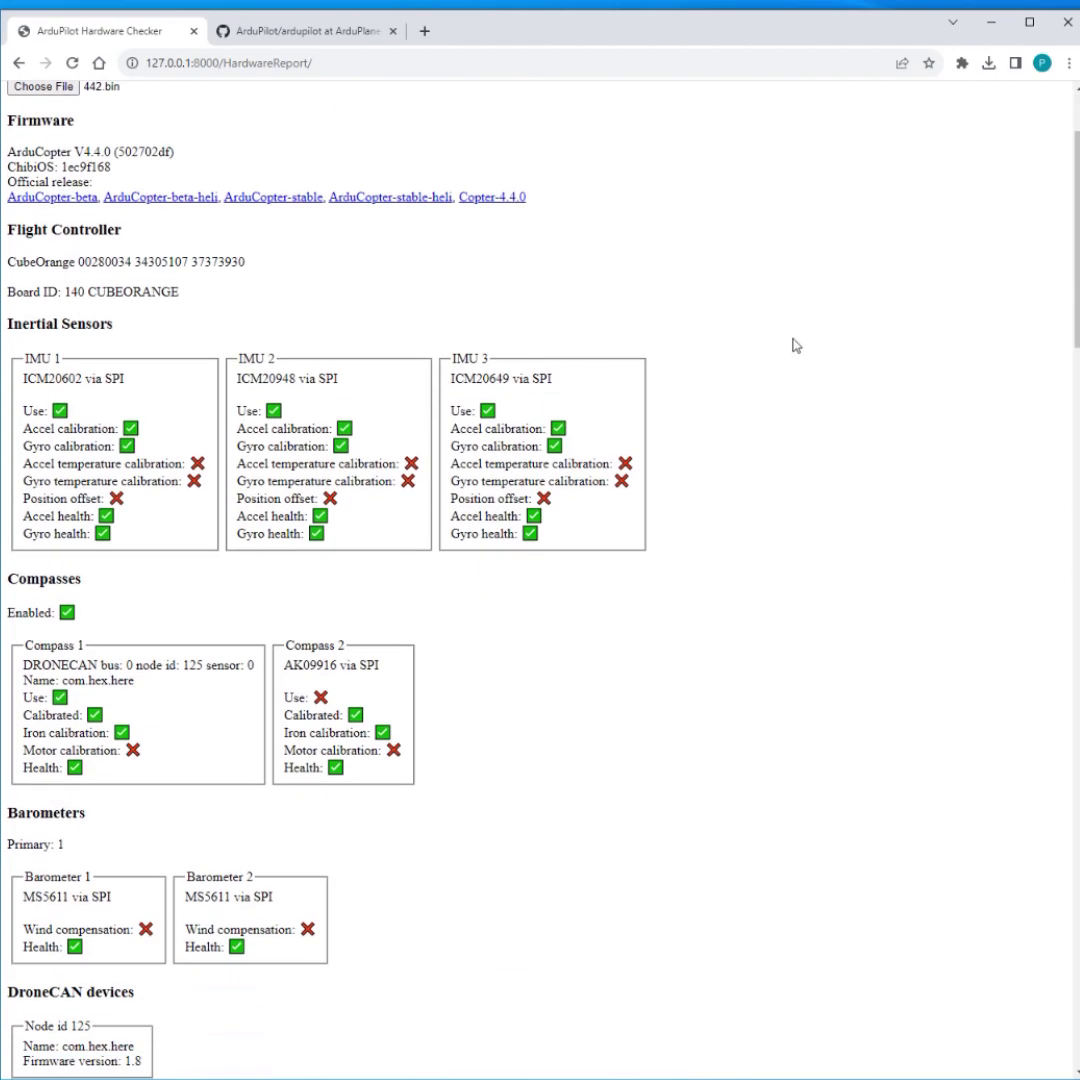
scroll(723, 354, up, 2)
scroll(724, 355, down, 2)
scroll(722, 355, down, 3)
scroll(622, 386, up, 4)
scroll(280, 450, down, 4)
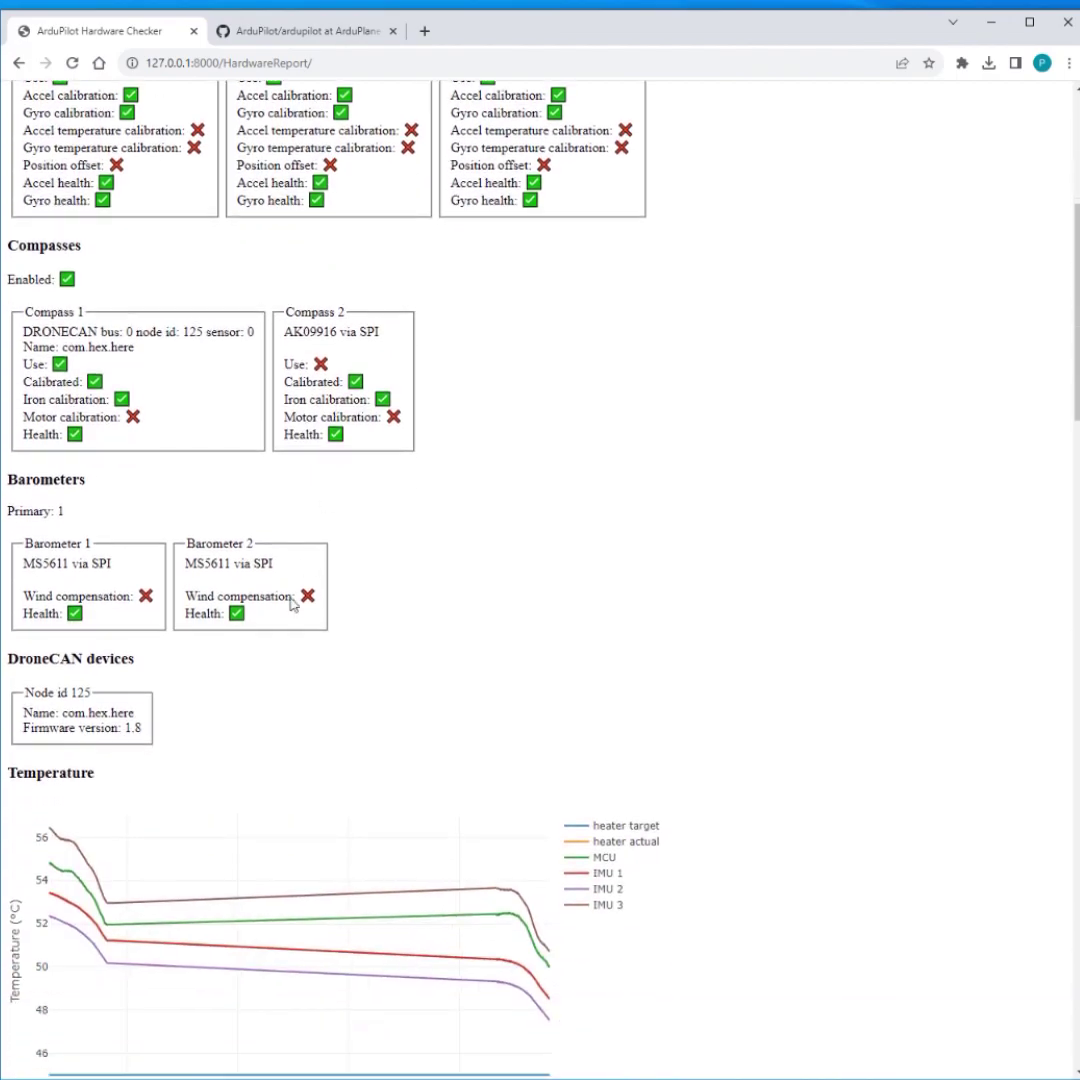
double_click(122, 713)
drag(135, 347, 18, 346)
scroll(183, 607, up, 2)
click(140, 514)
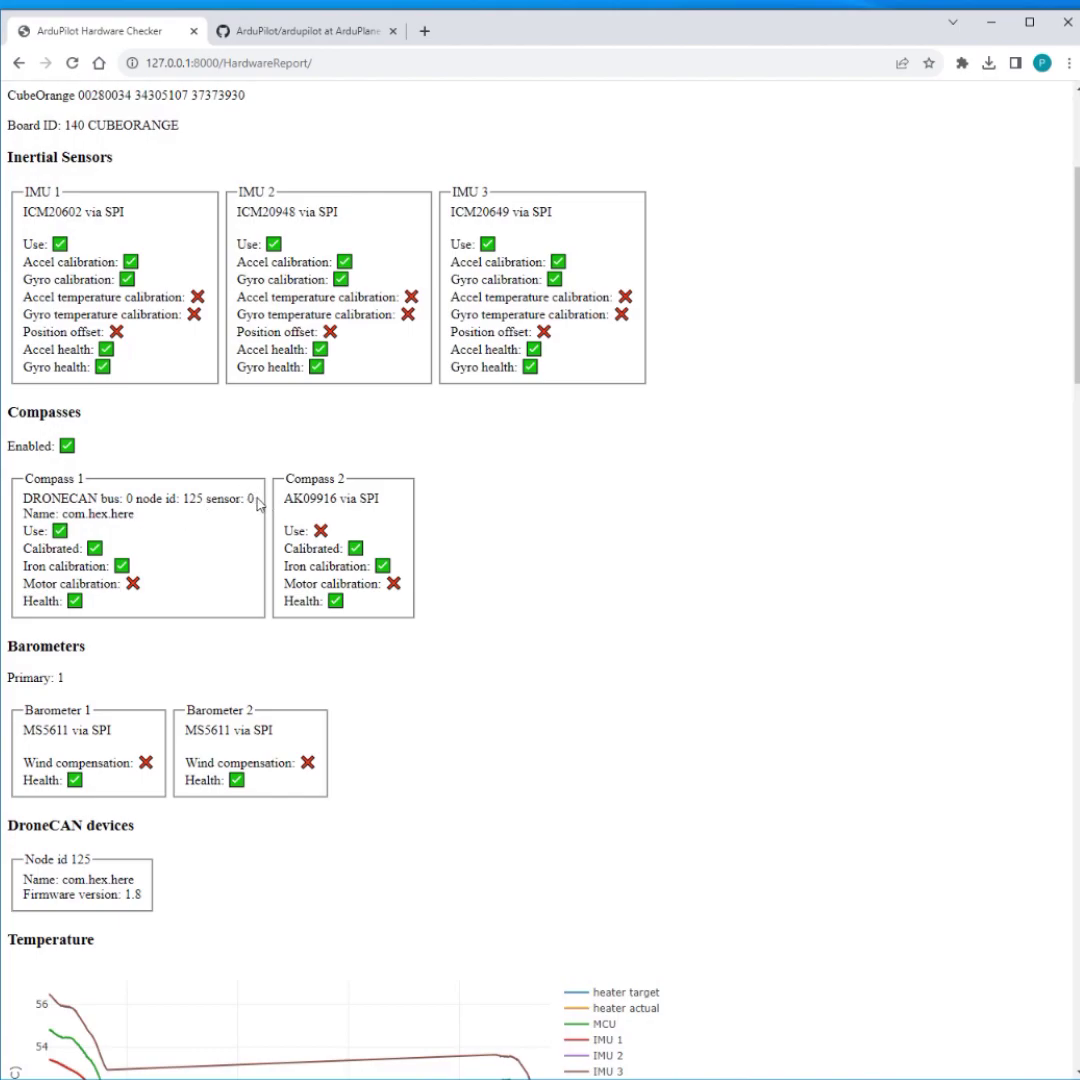
drag(254, 498, 20, 498)
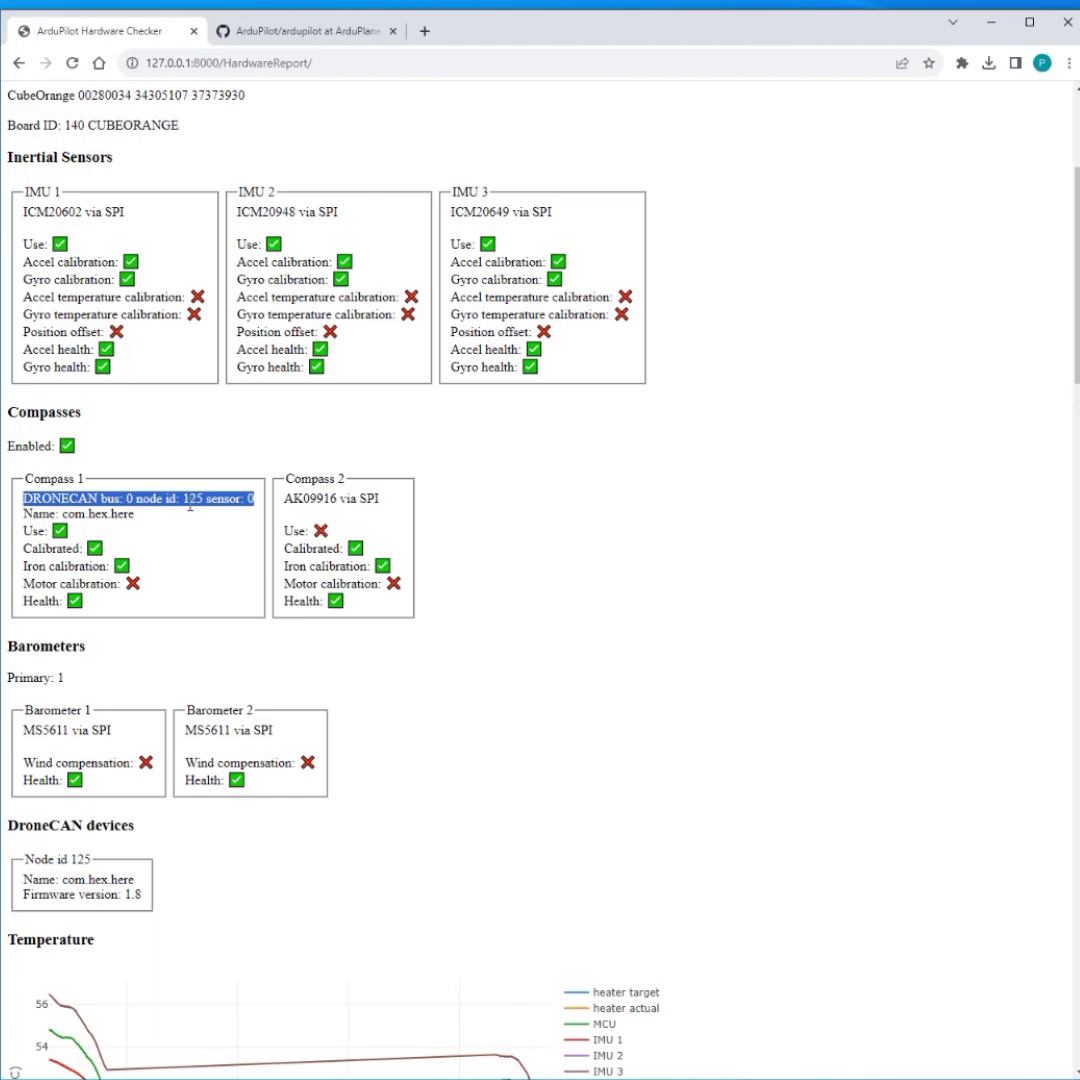
double_click(190, 507)
click(207, 511)
scroll(207, 514, down, 2)
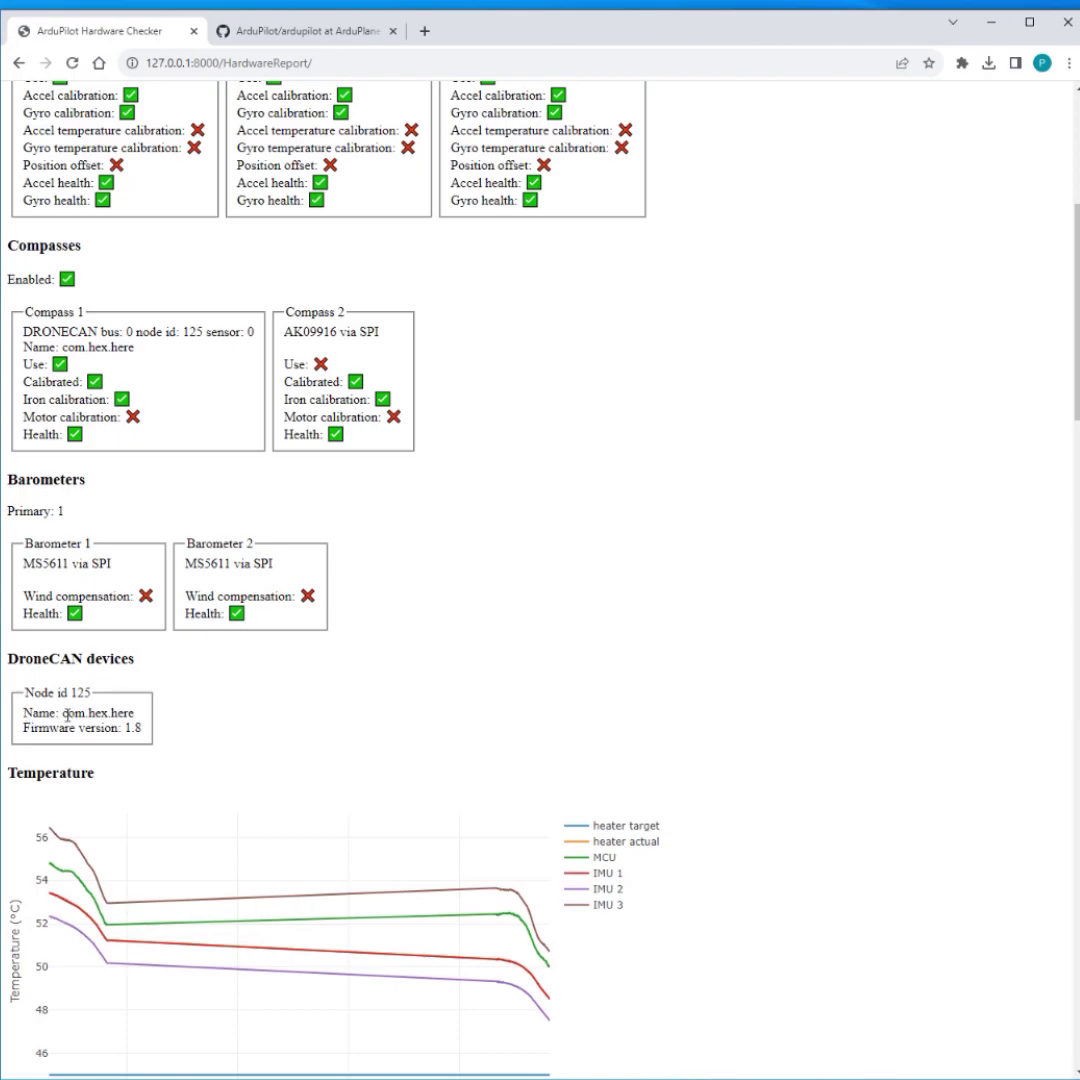
scroll(66, 710, up, 2)
triple_click(101, 514)
triple_click(148, 498)
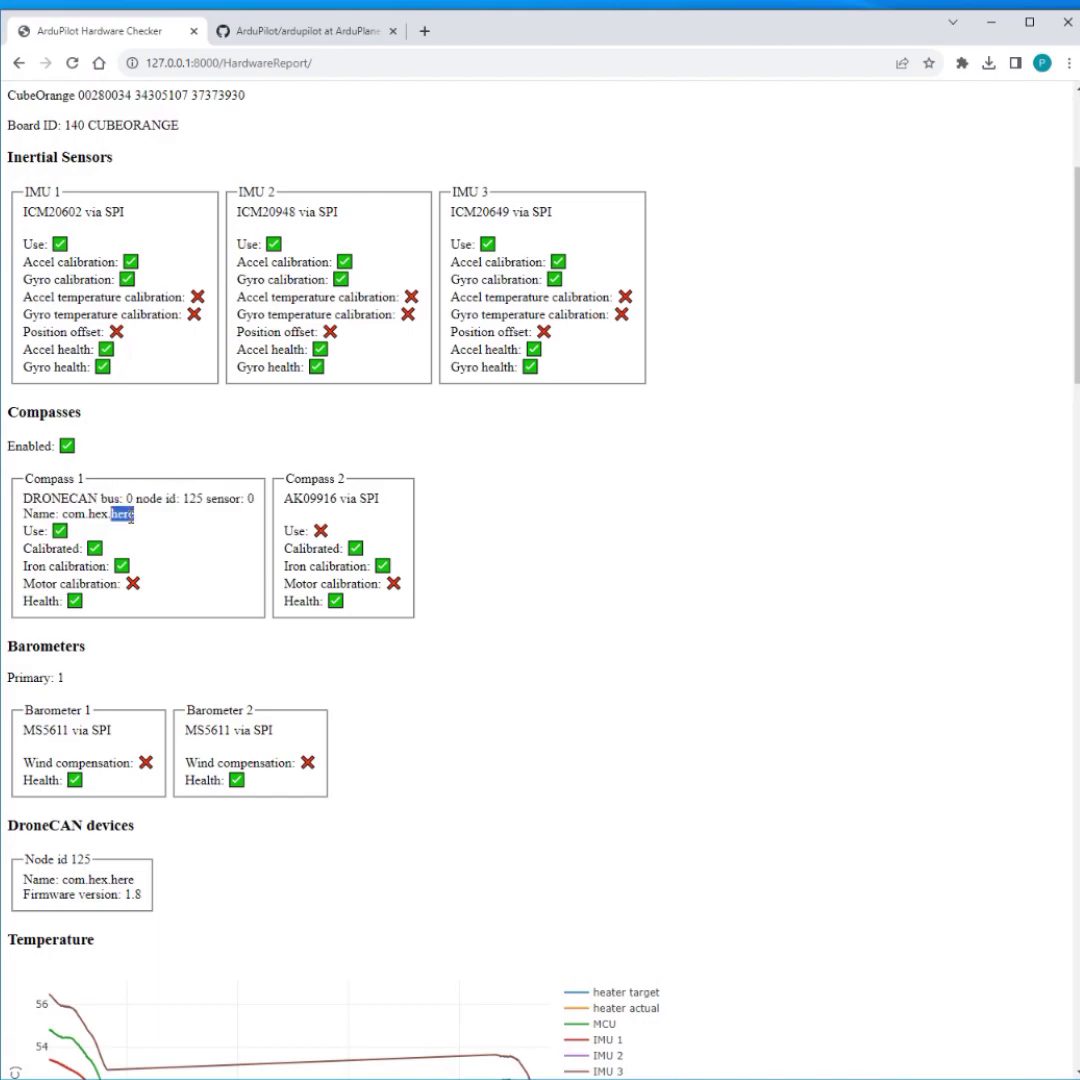
triple_click(122, 514)
click(164, 518)
double_click(122, 514)
click(213, 499)
drag(154, 518, 100, 498)
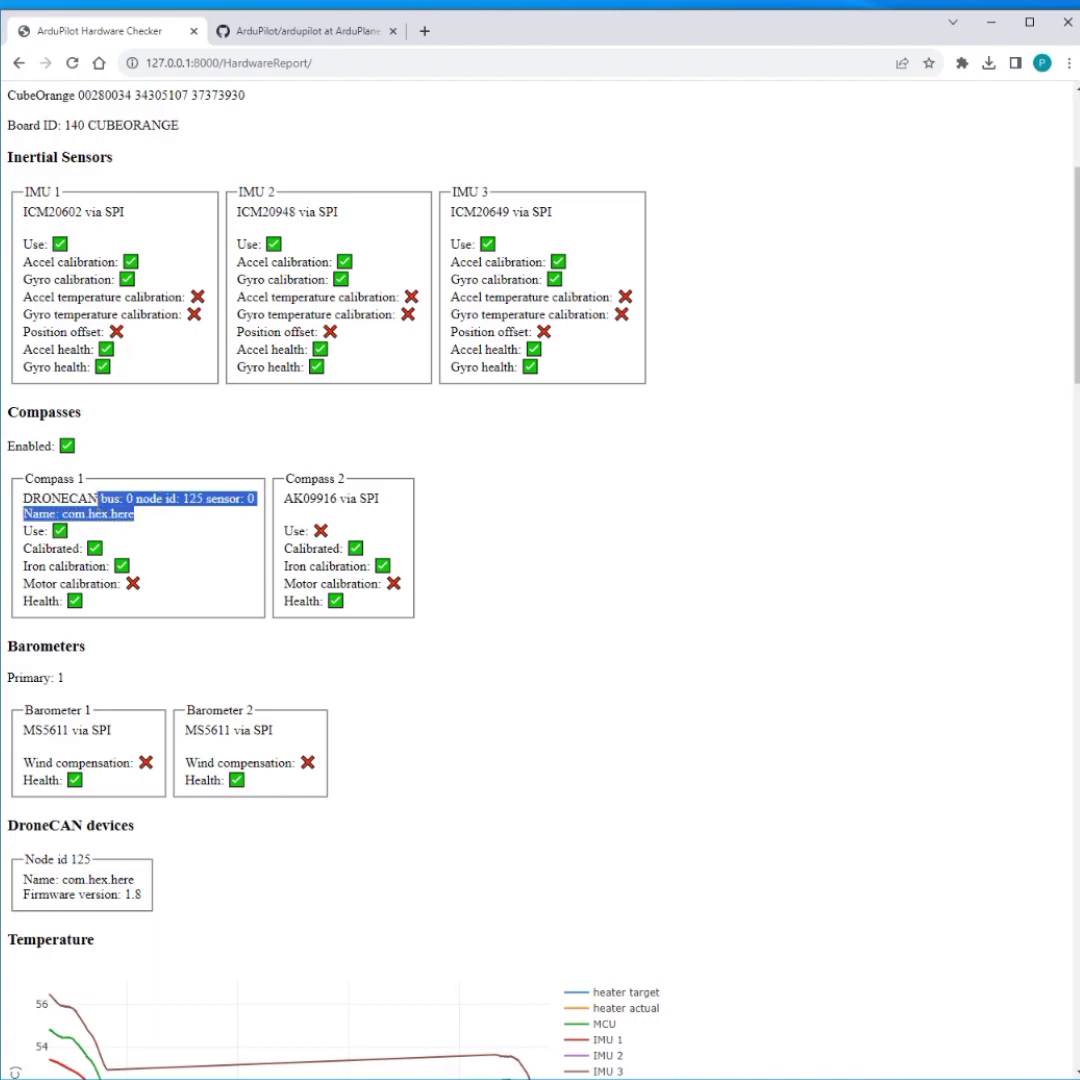
click(108, 498)
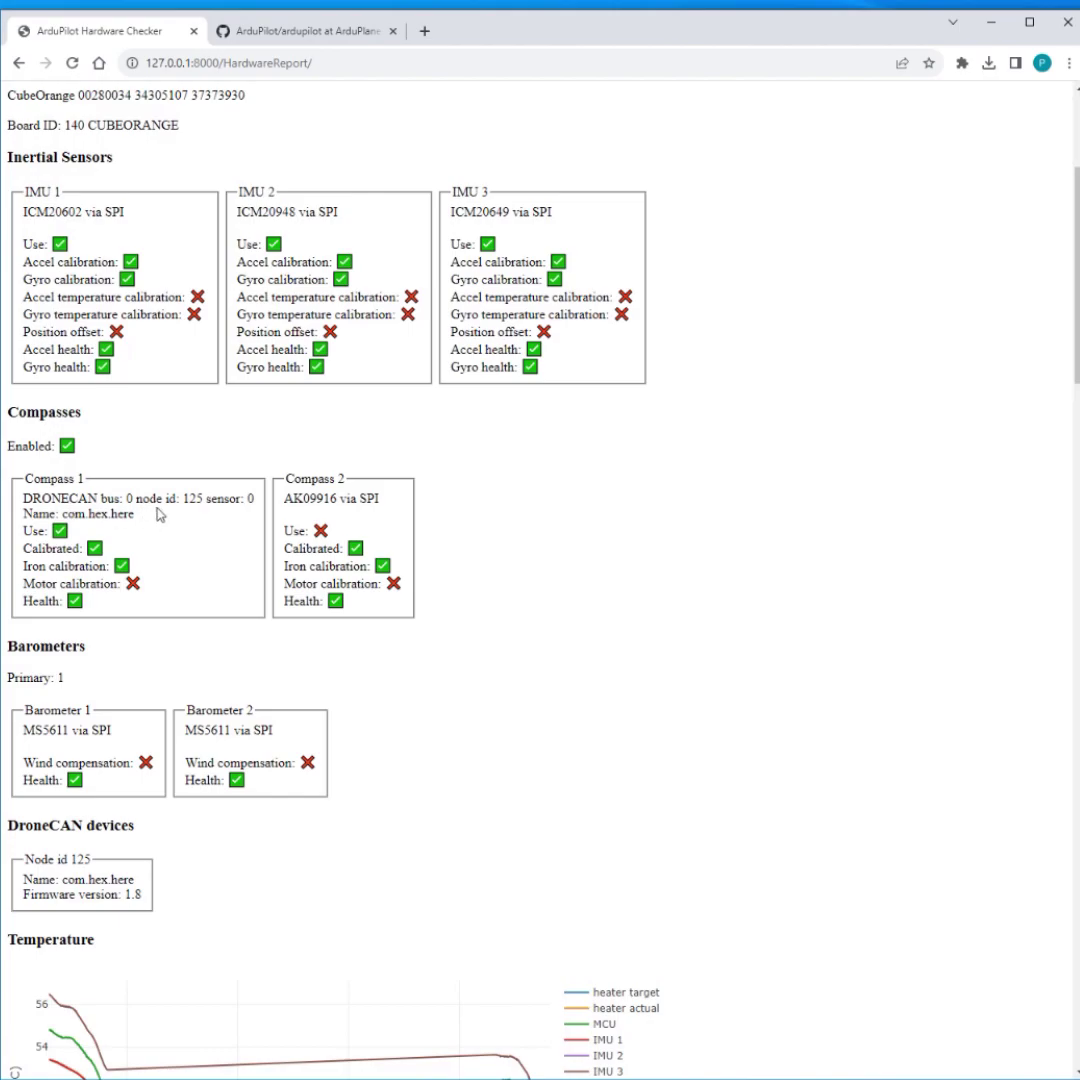
drag(164, 515, 20, 498)
triple_click(112, 498)
triple_click(137, 517)
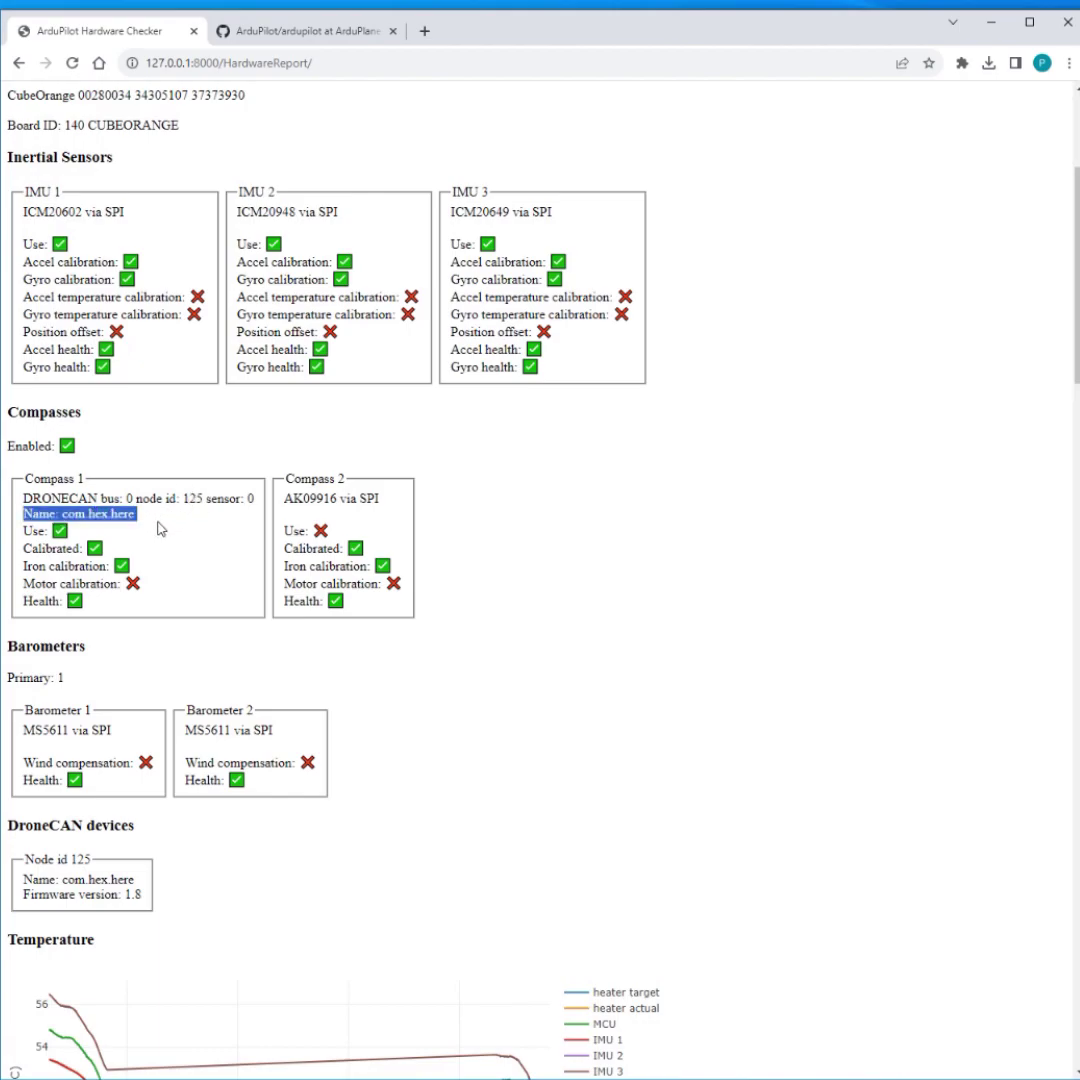
click(127, 519)
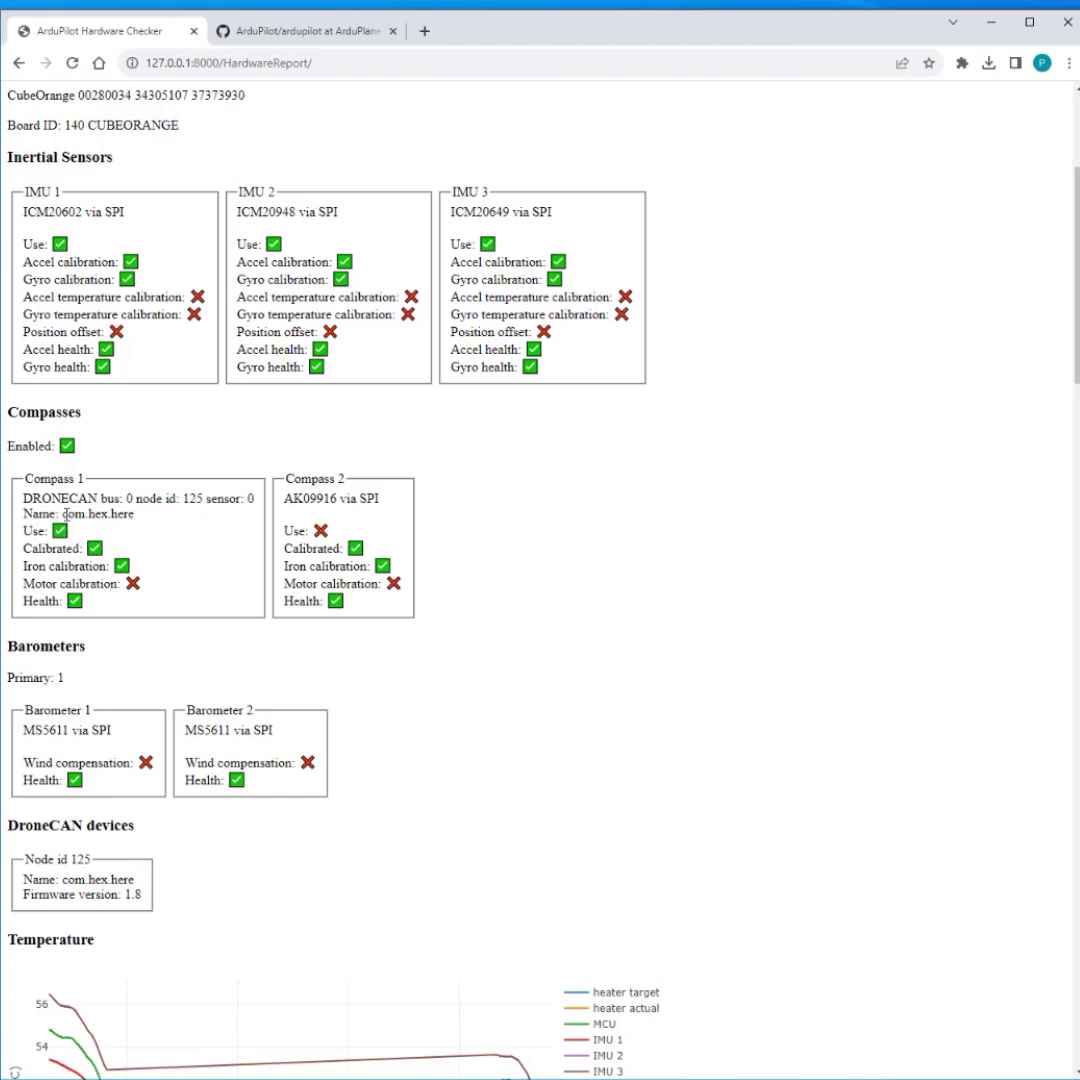
drag(64, 513, 45, 531)
click(171, 513)
scroll(148, 544, down, 1)
scroll(150, 538, up, 1)
scroll(152, 538, down, 1)
drag(115, 811, 140, 815)
Clear the firmware version highlight and scroll around the report.
click(360, 745)
scroll(641, 632, down, 7)
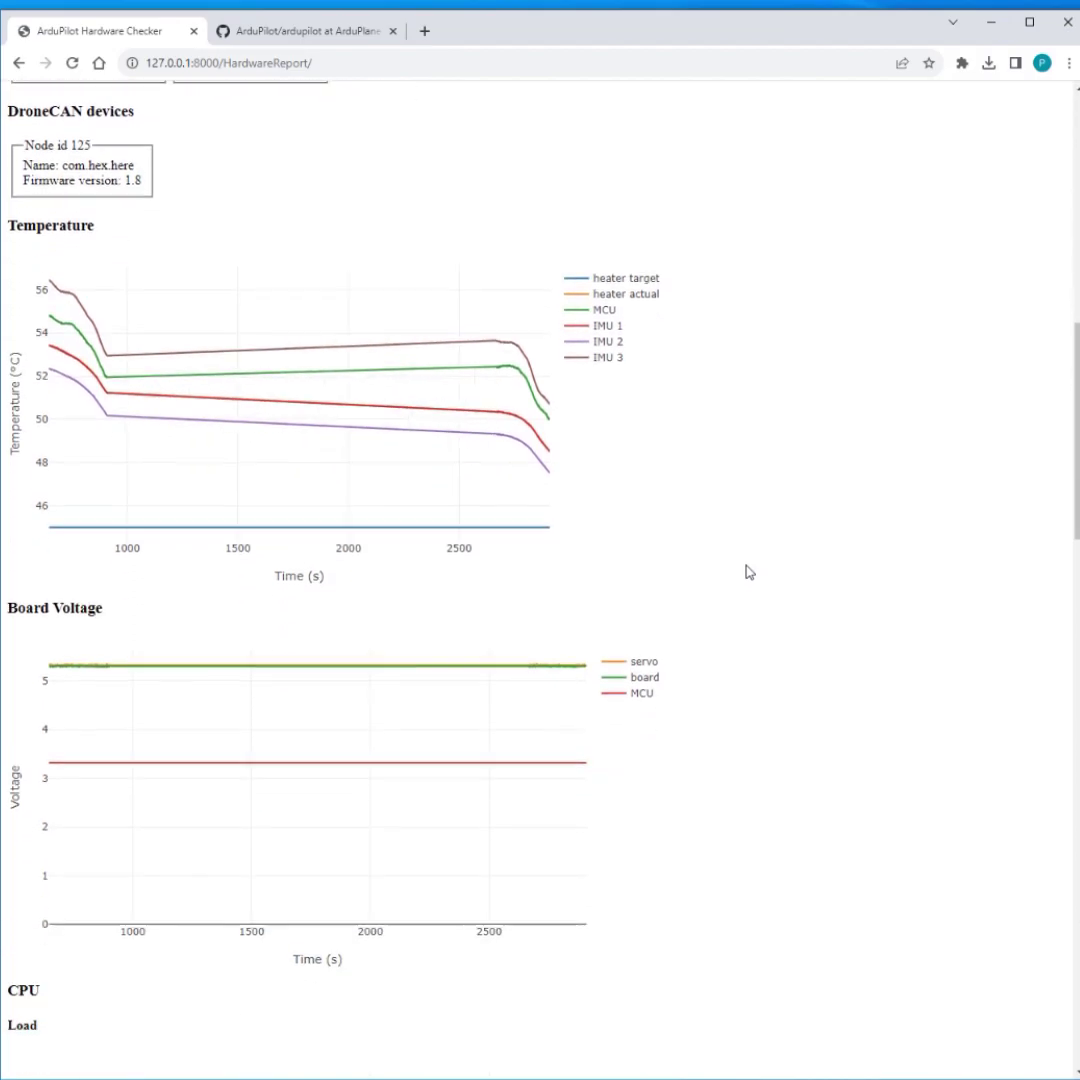
scroll(749, 575, up, 2)
scroll(749, 575, down, 20)
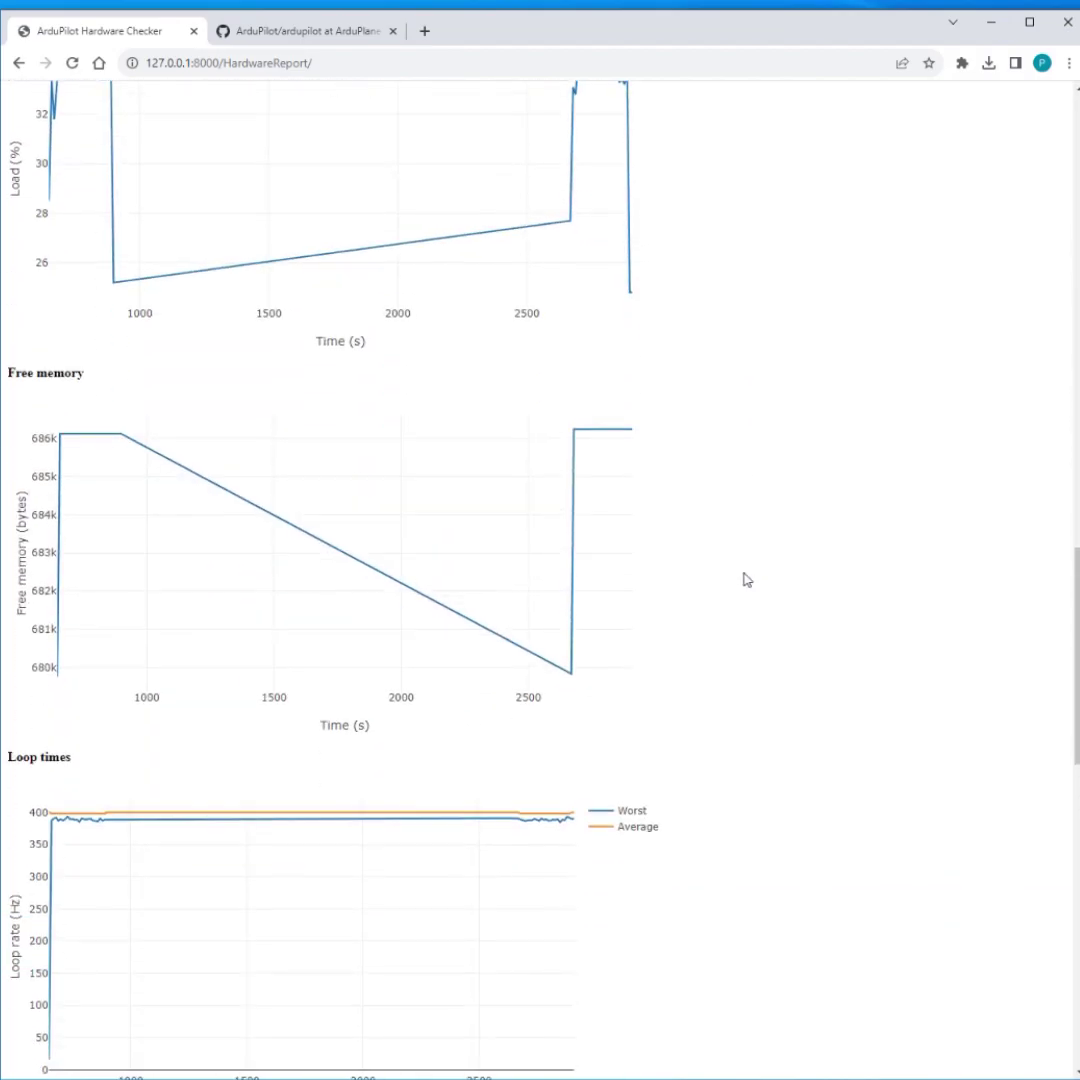
scroll(747, 579, up, 15)
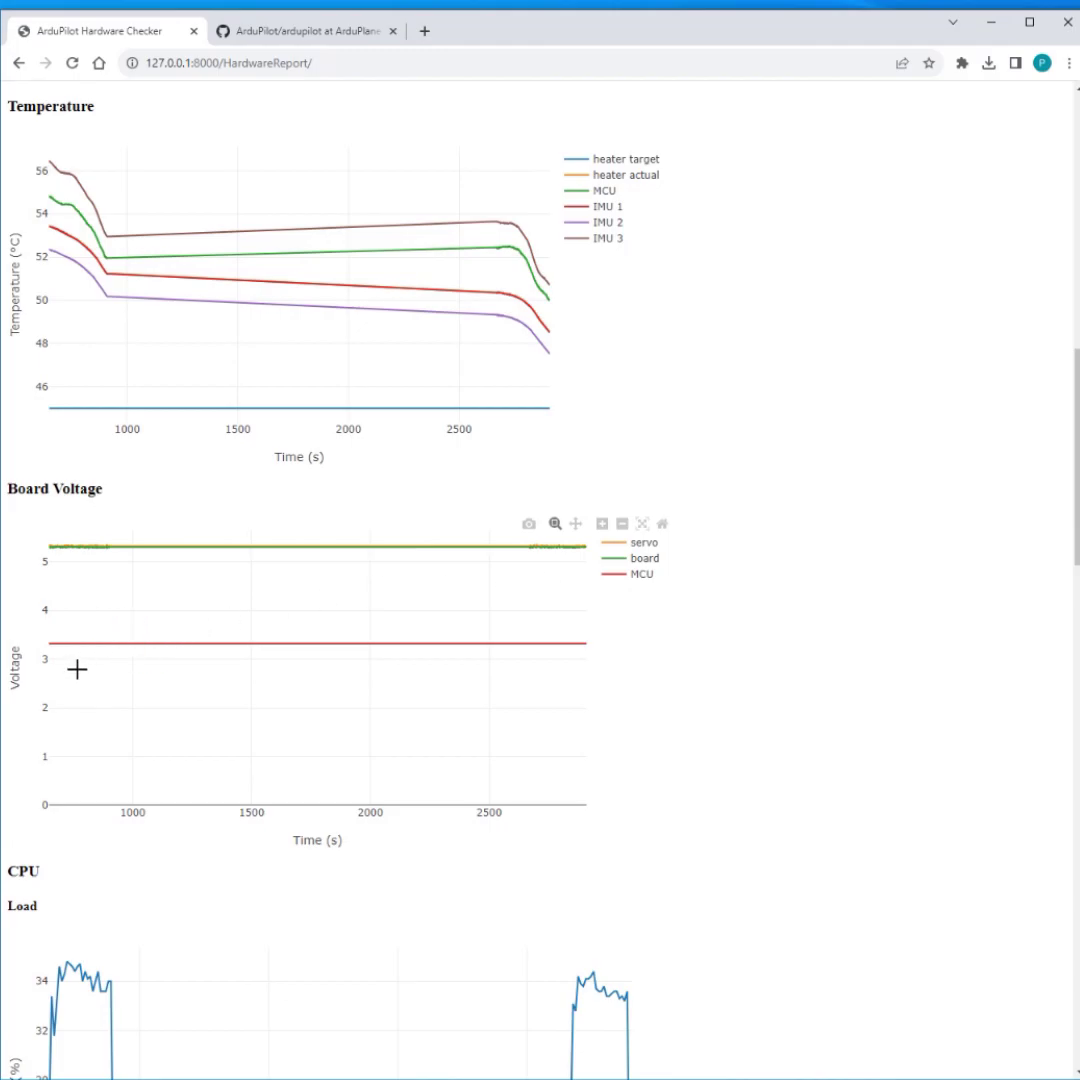
Box-zoom the Board Voltage plot onto the MCU trace near 3.3 V, about 2480–2790 s.
drag(69, 661, 572, 625)
drag(75, 699, 566, 646)
drag(498, 576, 622, 742)
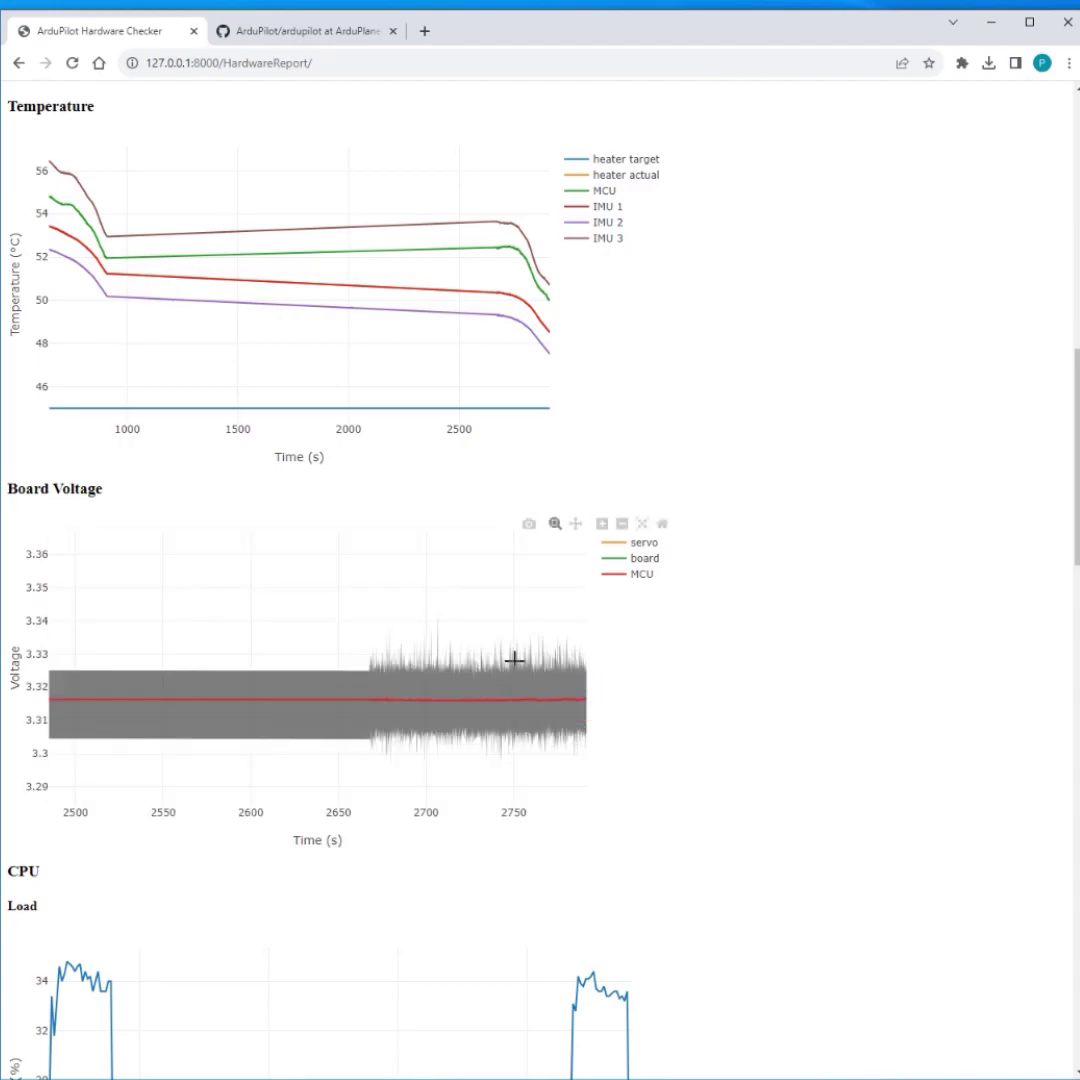
Pan the Board Voltage plot to about 2640–2910 s, reset it to full range, then scroll back up.
click(575, 524)
drag(494, 660, 220, 617)
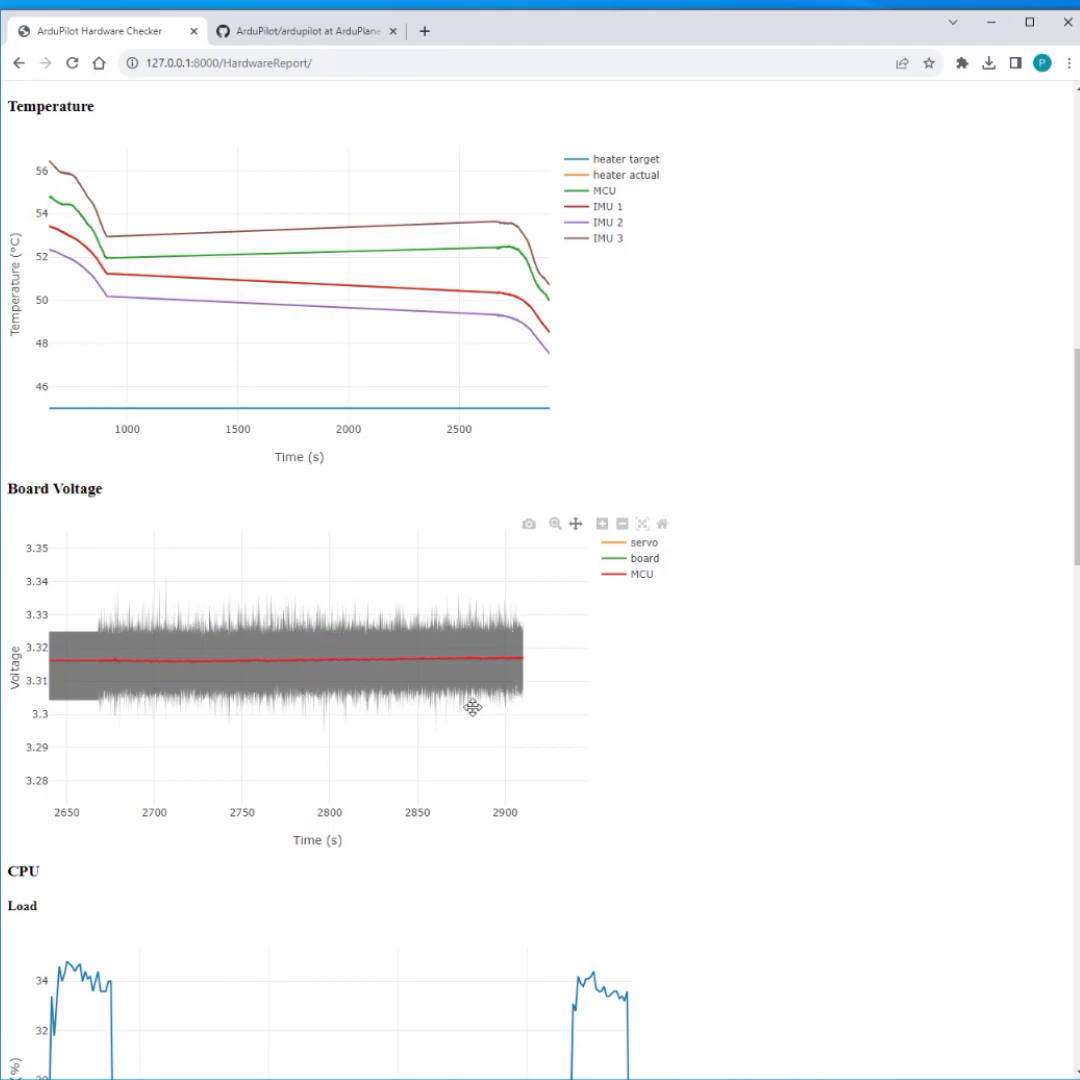
mouse_move(150, 661)
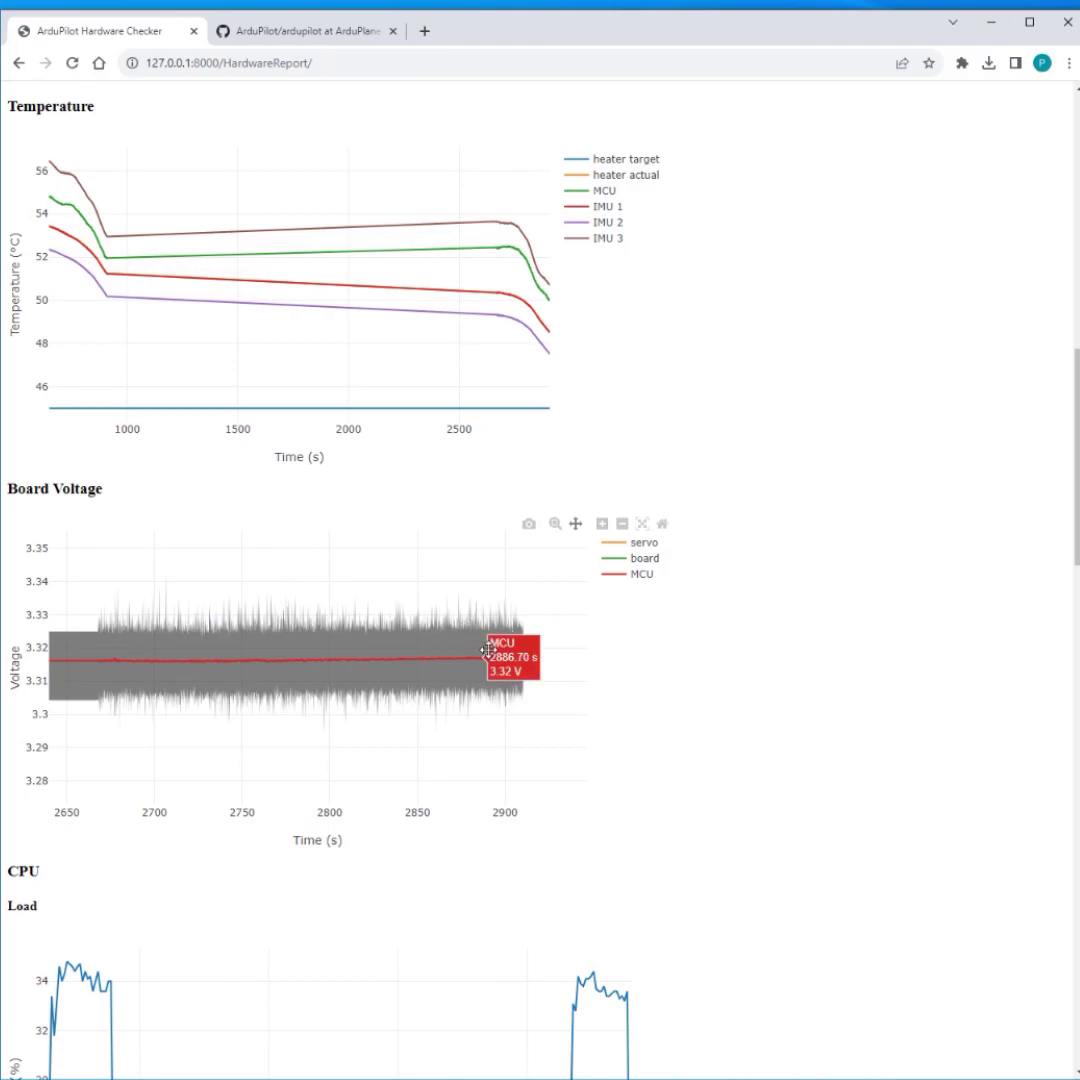
click(662, 523)
scroll(798, 664, down, 4)
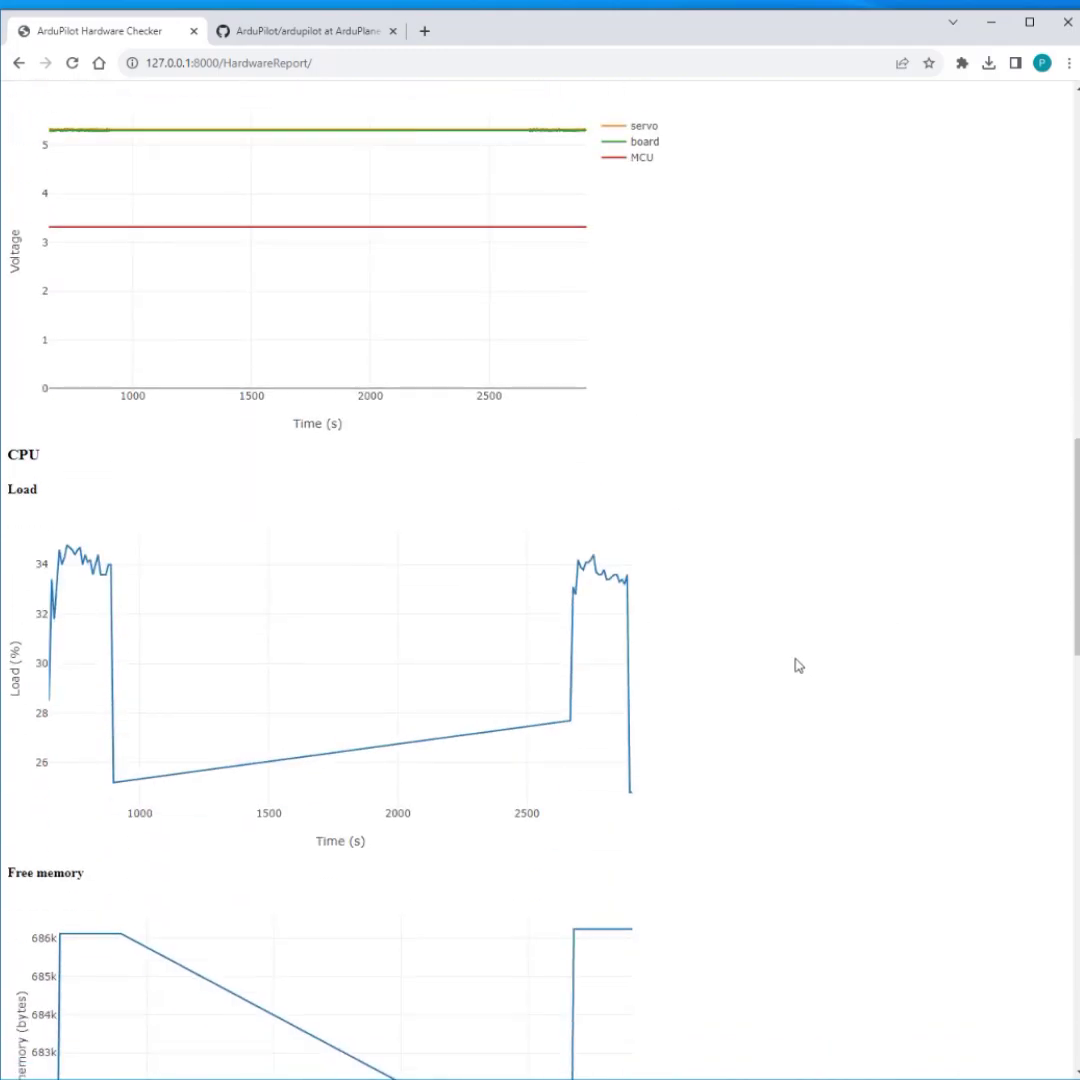
scroll(798, 664, down, 6)
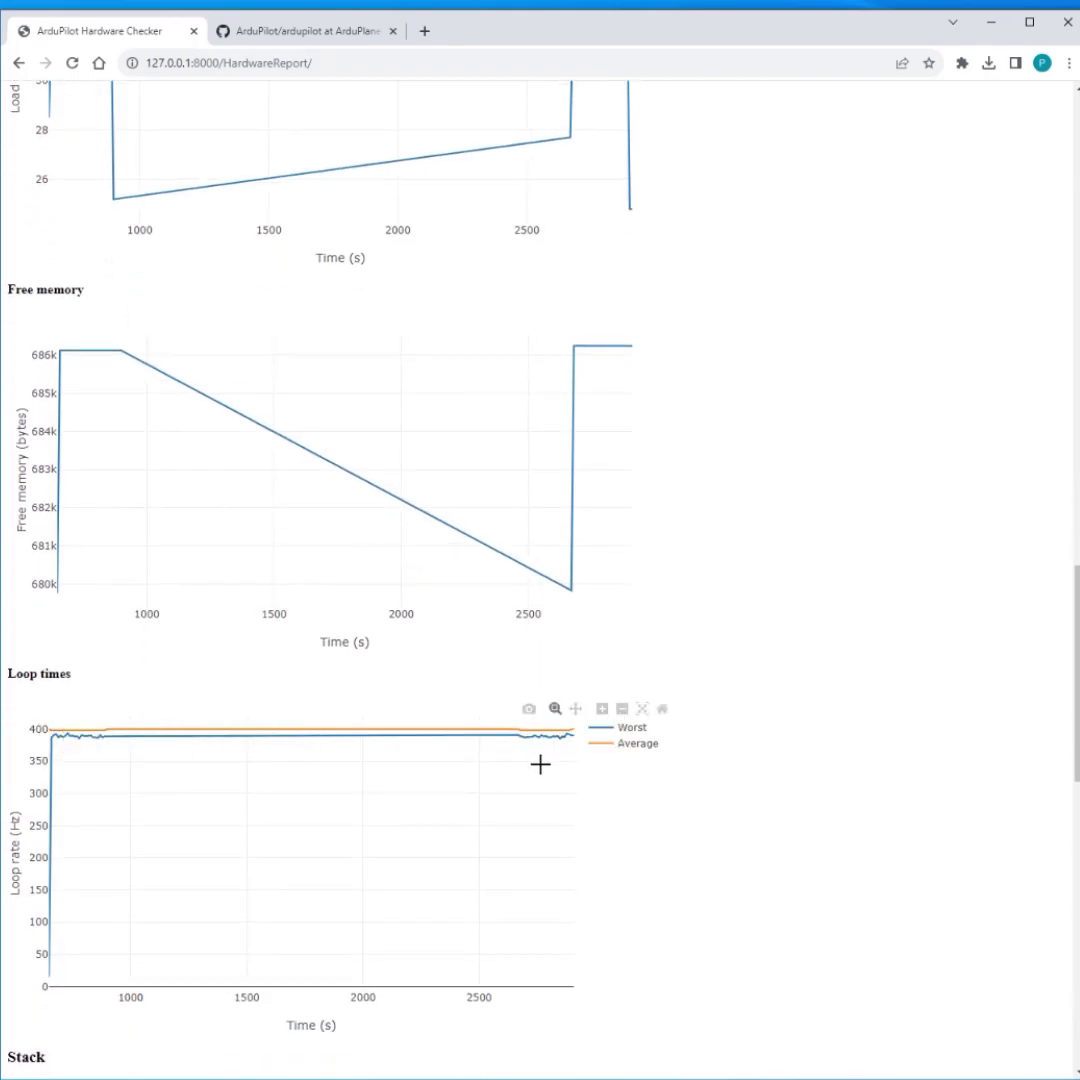
scroll(540, 600, down, 3)
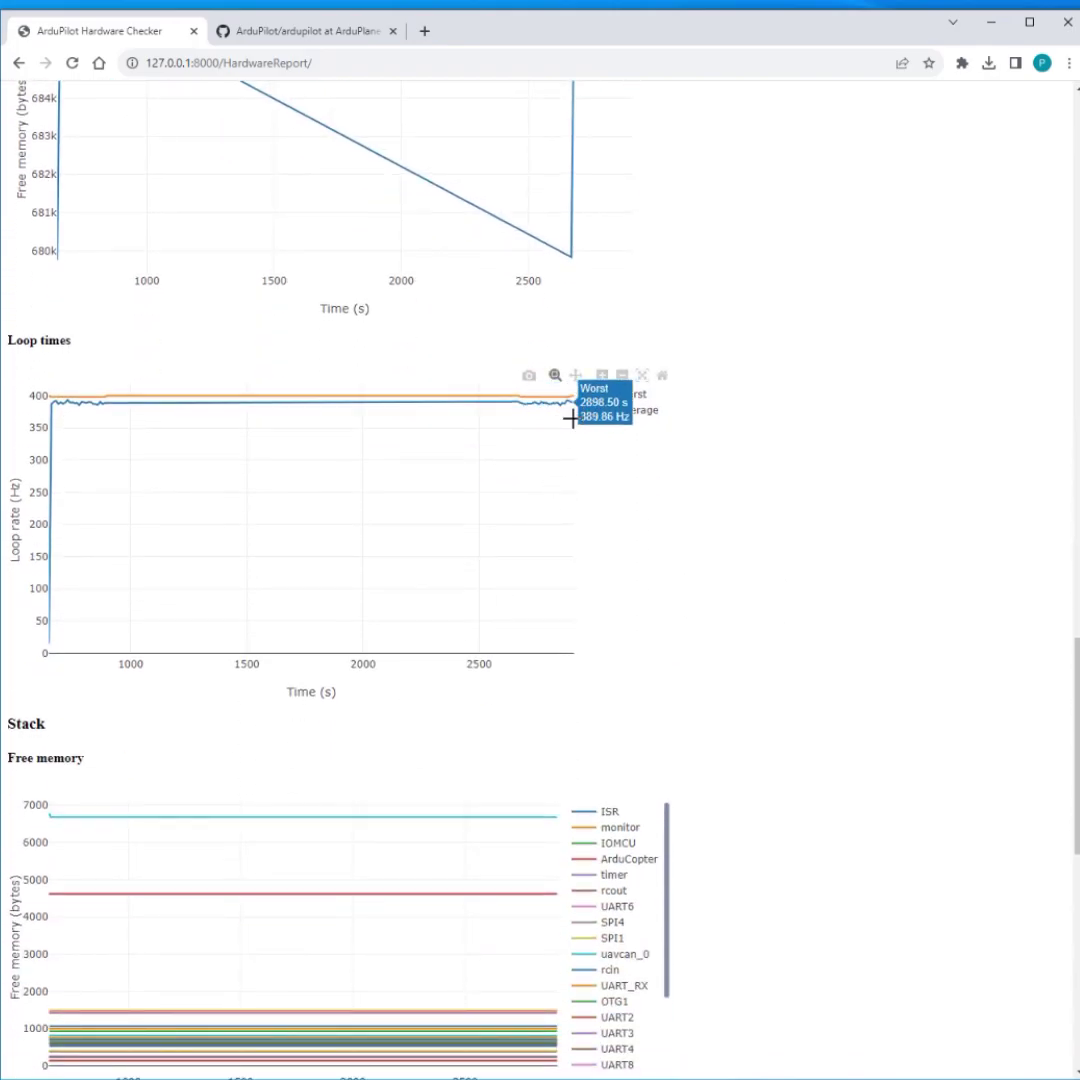
scroll(545, 470, up, 15)
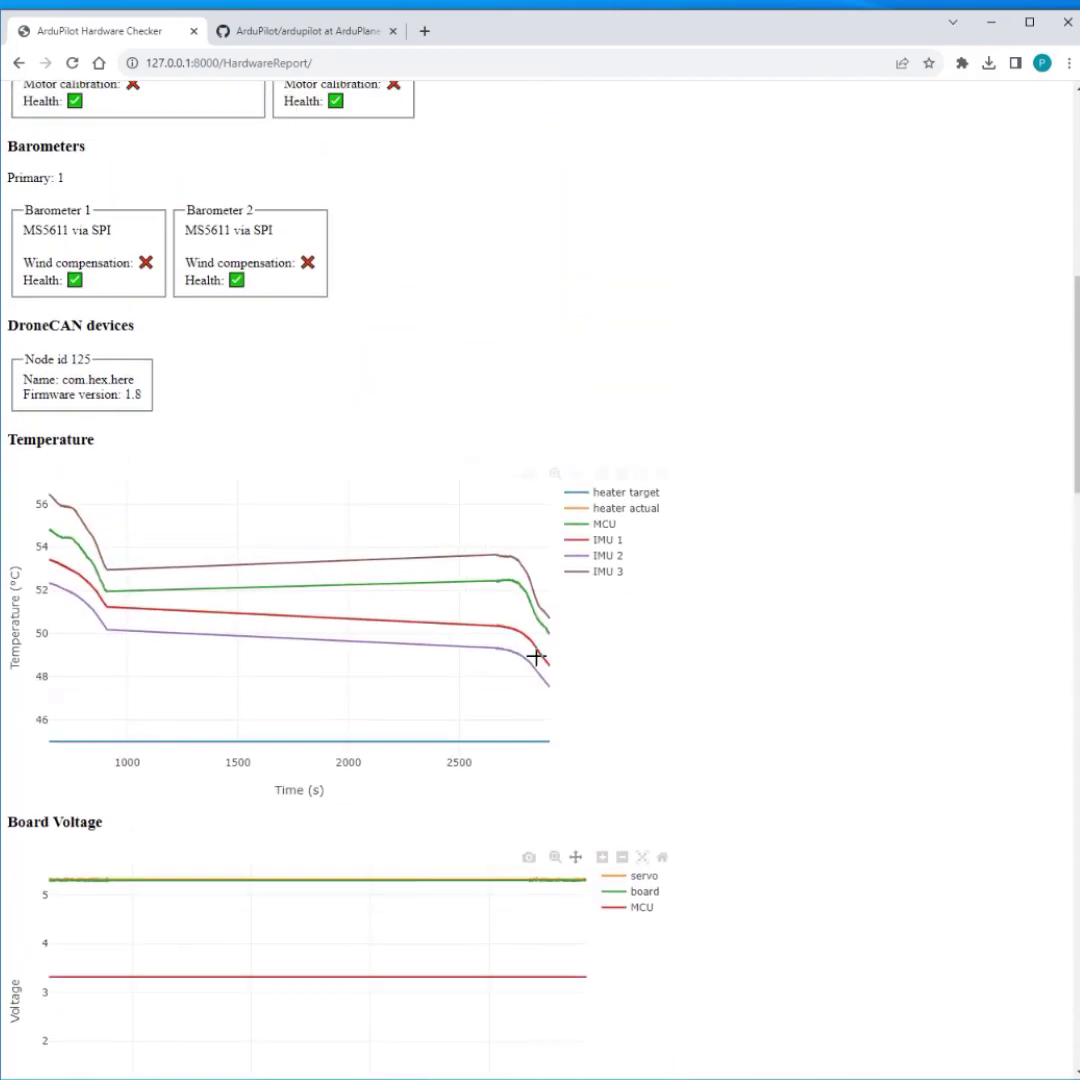
scroll(537, 657, up, 8)
Load the Master.bin log and highlight its unofficial firmware warning.
click(40, 253)
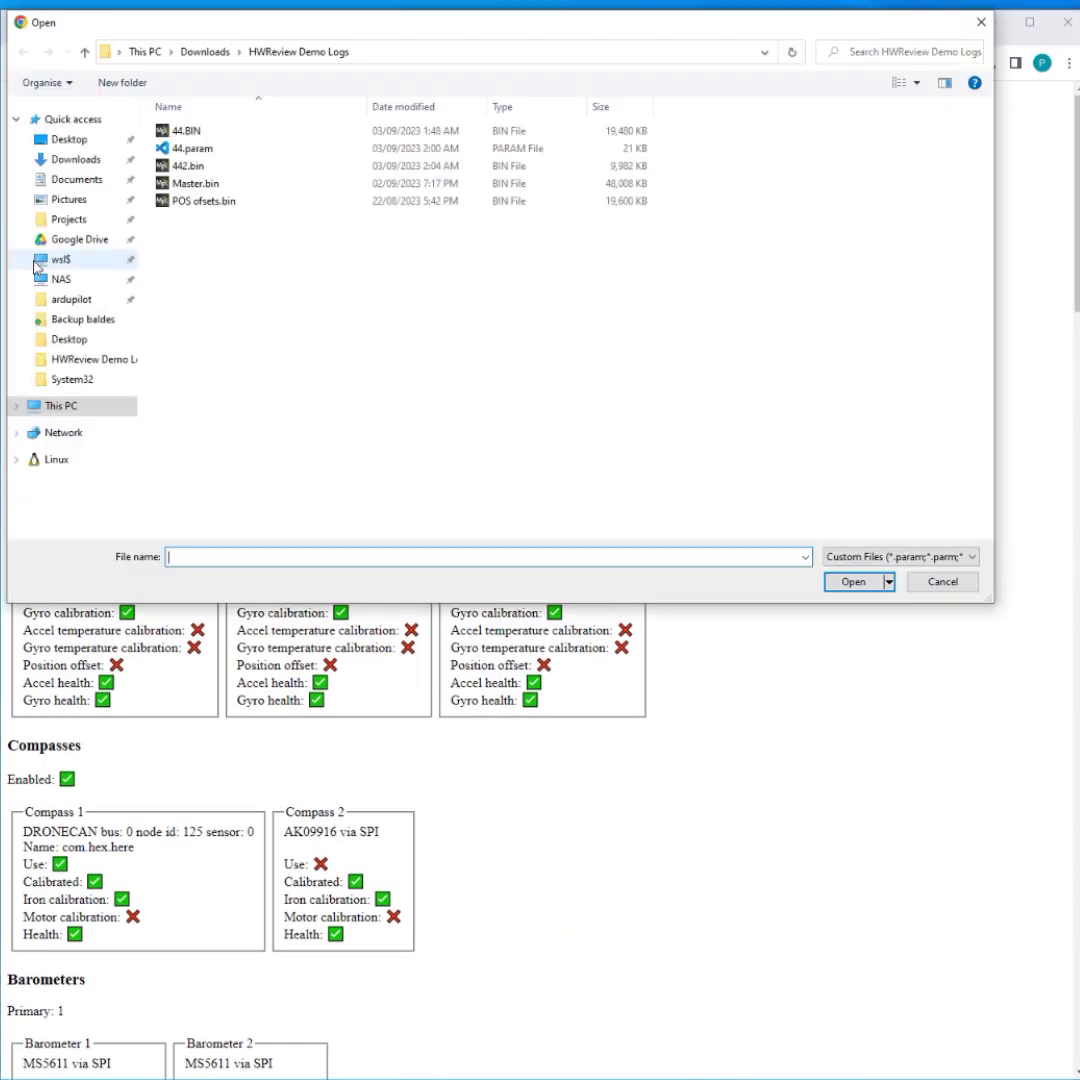
double_click(195, 184)
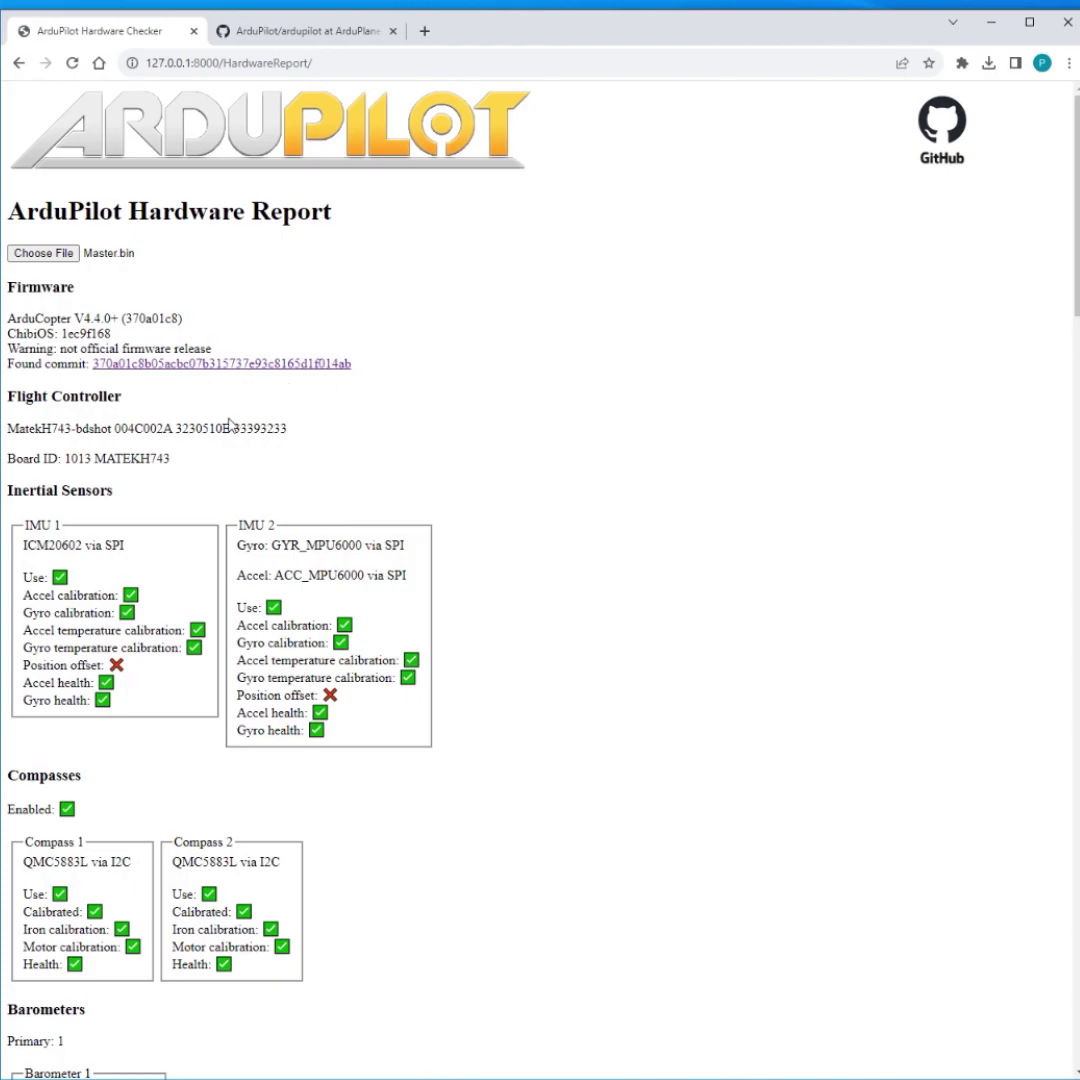
drag(224, 357, 62, 334)
double_click(125, 349)
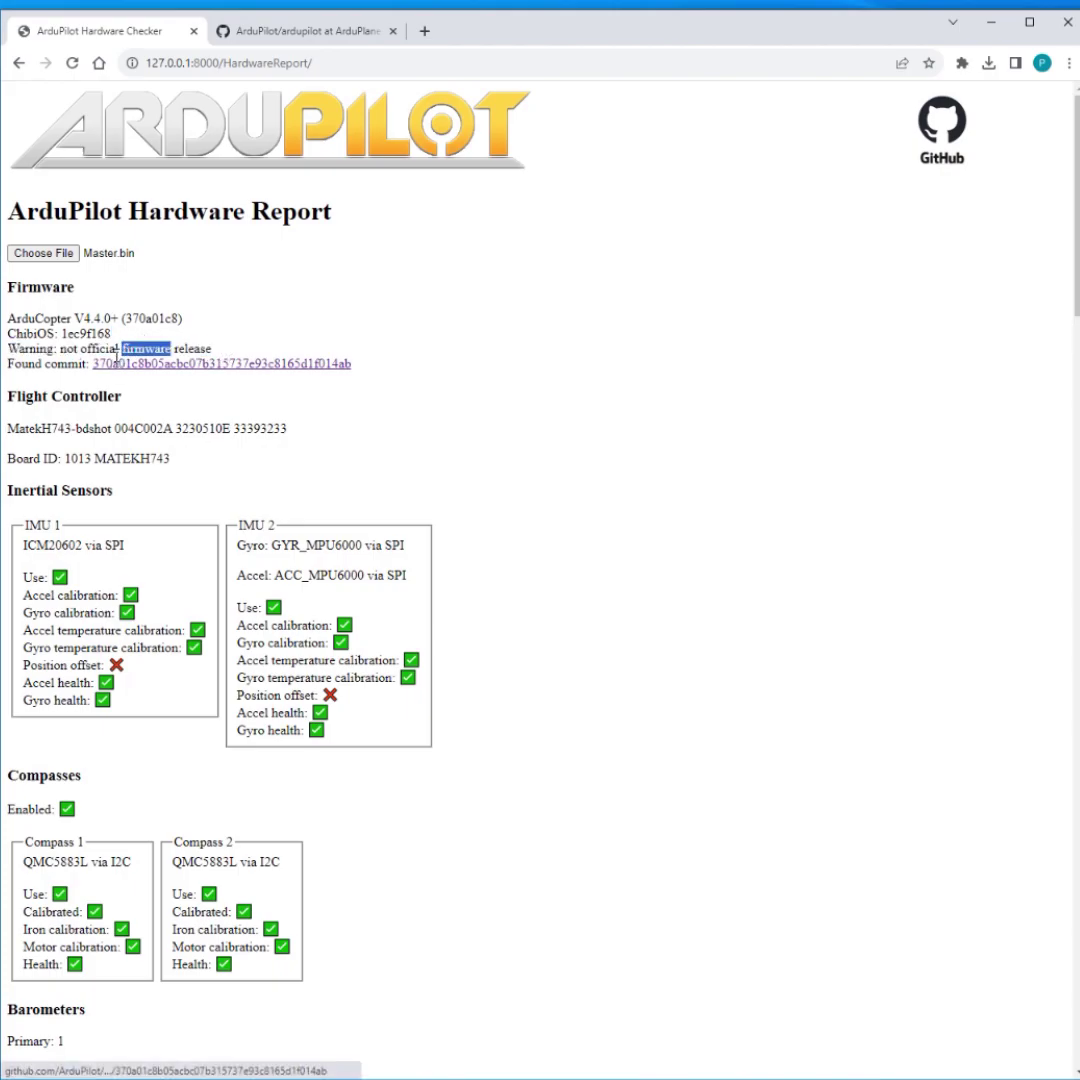
Open the found commit in a background tab and clear the warning text selection.
middle_click(120, 374)
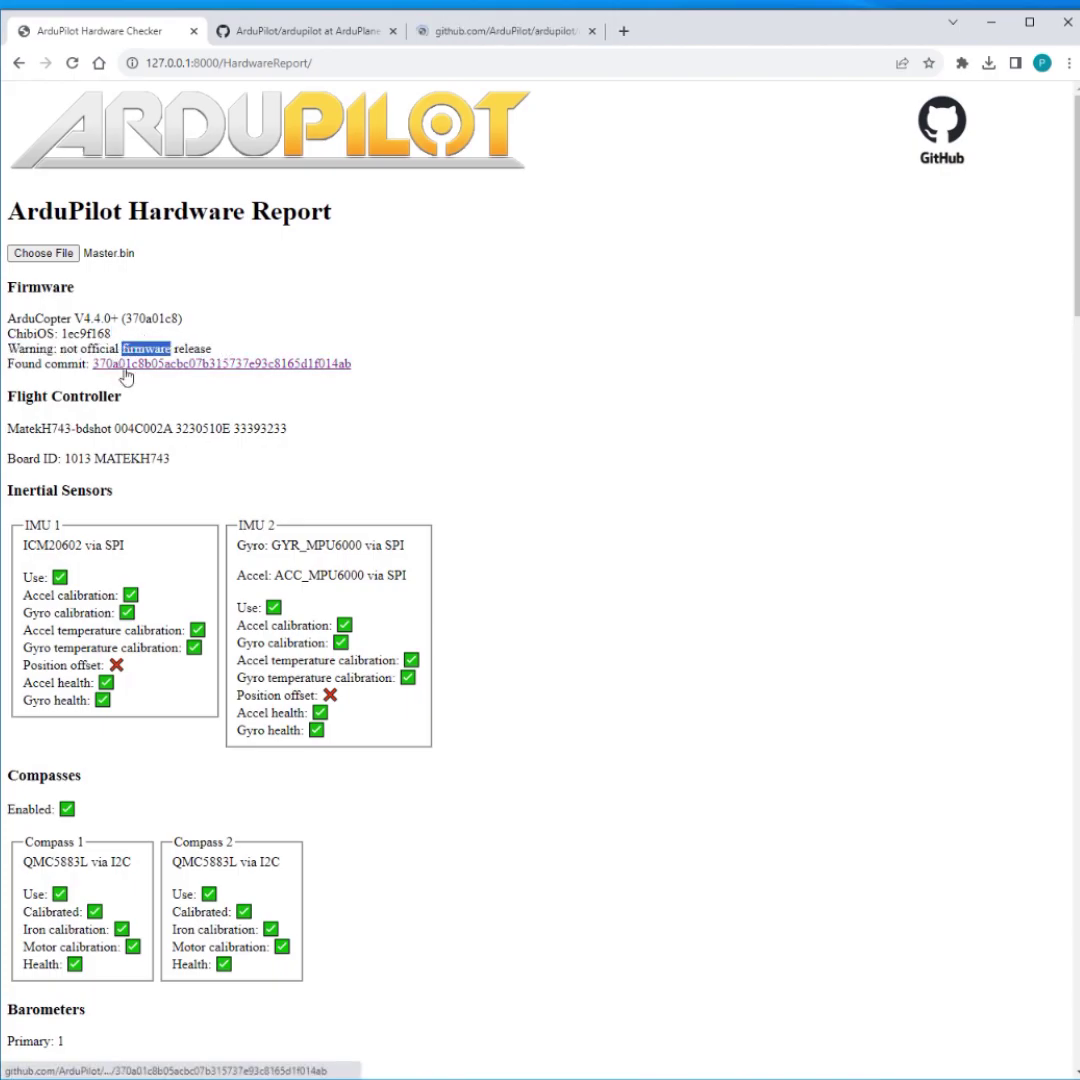
click(236, 331)
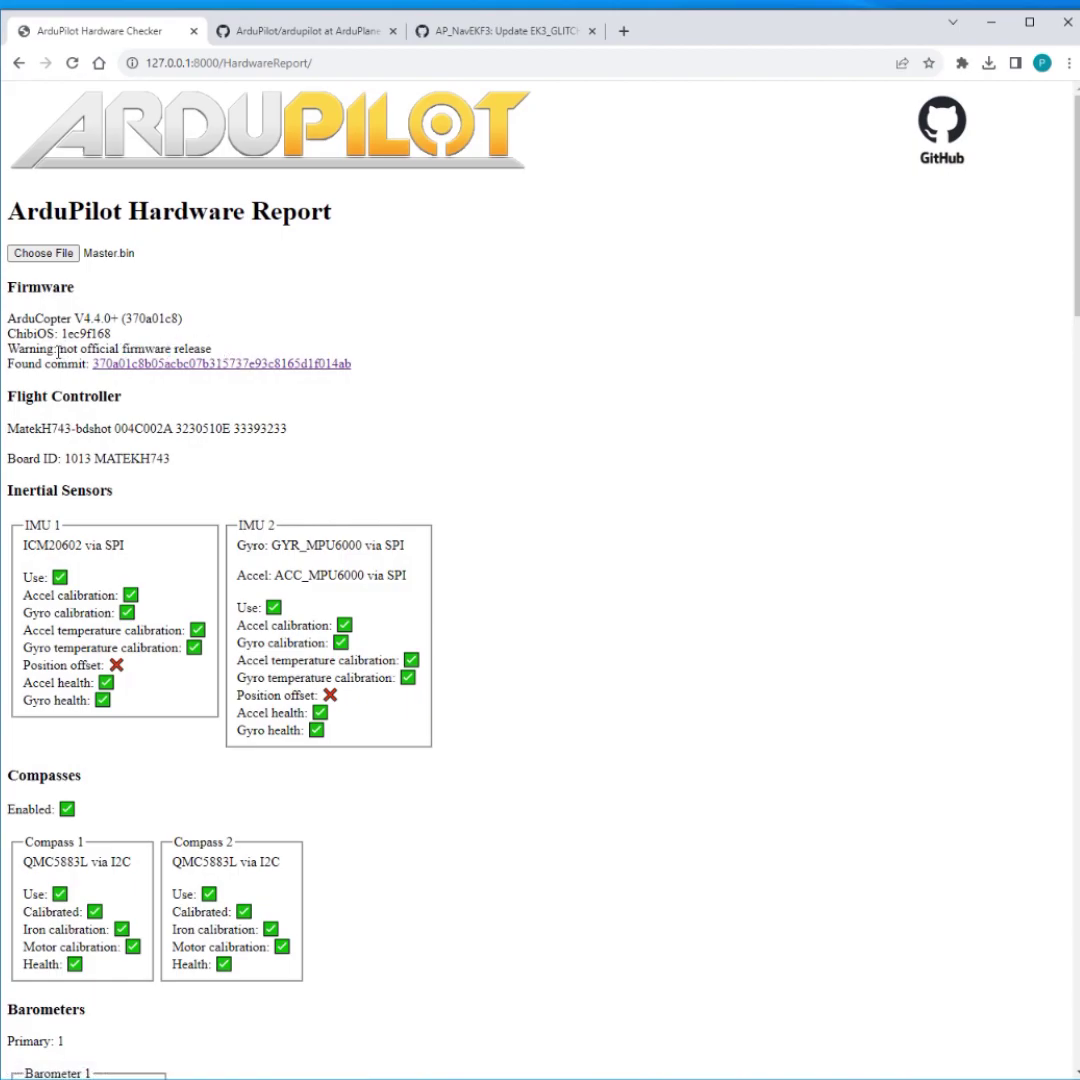
drag(58, 350, 116, 334)
drag(204, 343, 206, 347)
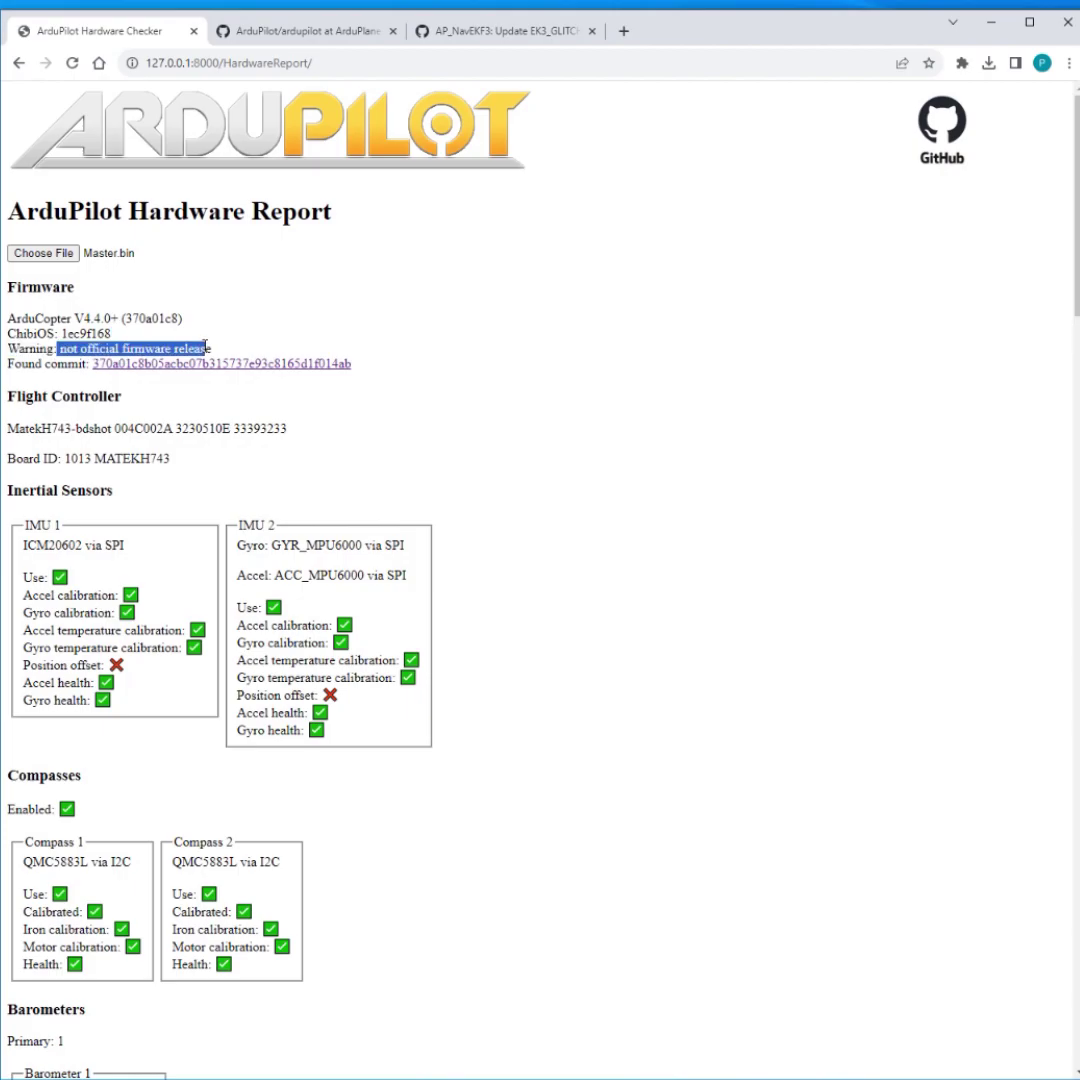
click(211, 348)
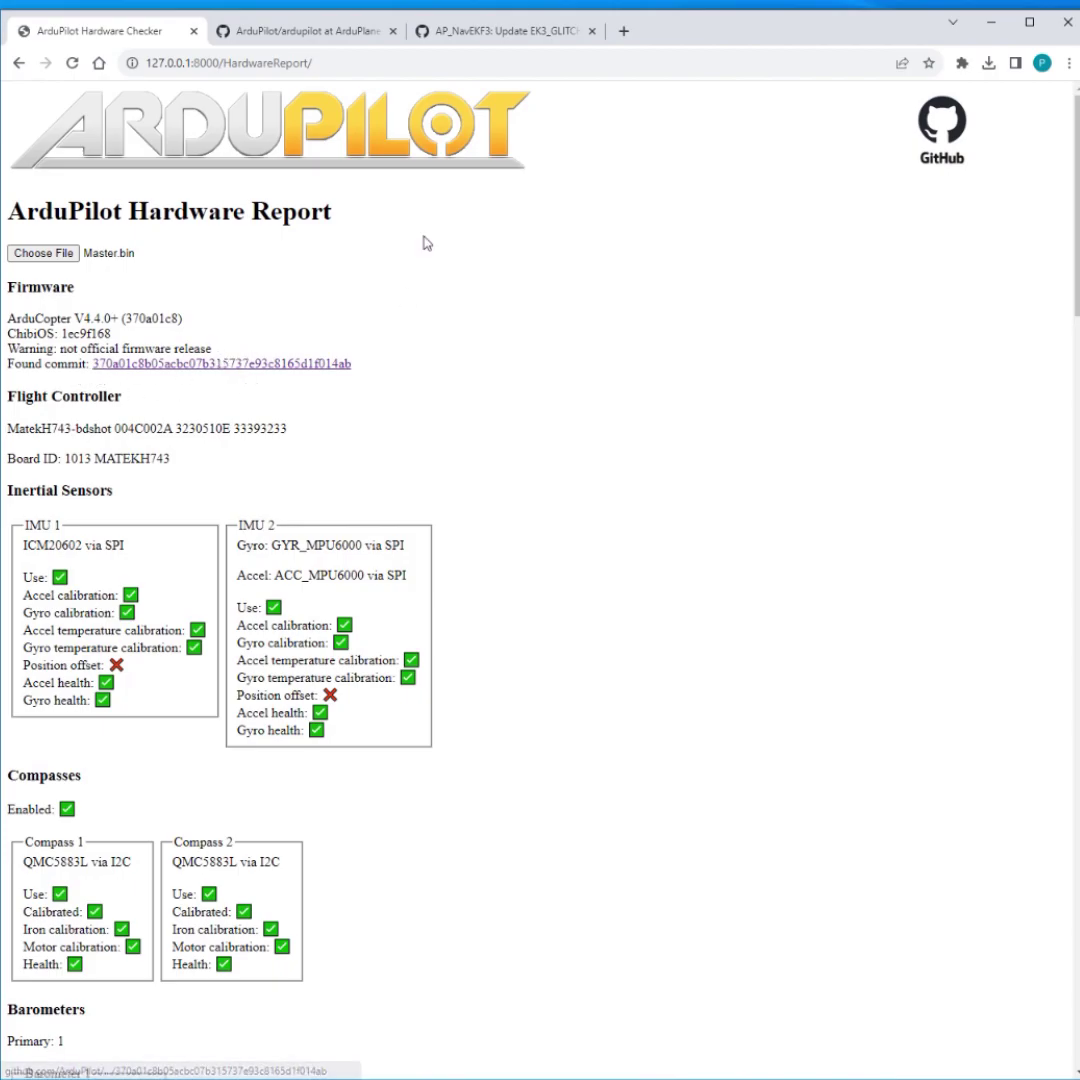
View commit 370a01c 'AP_NavEKF3: Update EK3_GLITCH_RADIUS metadata', move its tab second, and return to the report.
click(489, 33)
drag(394, 53, 385, 48)
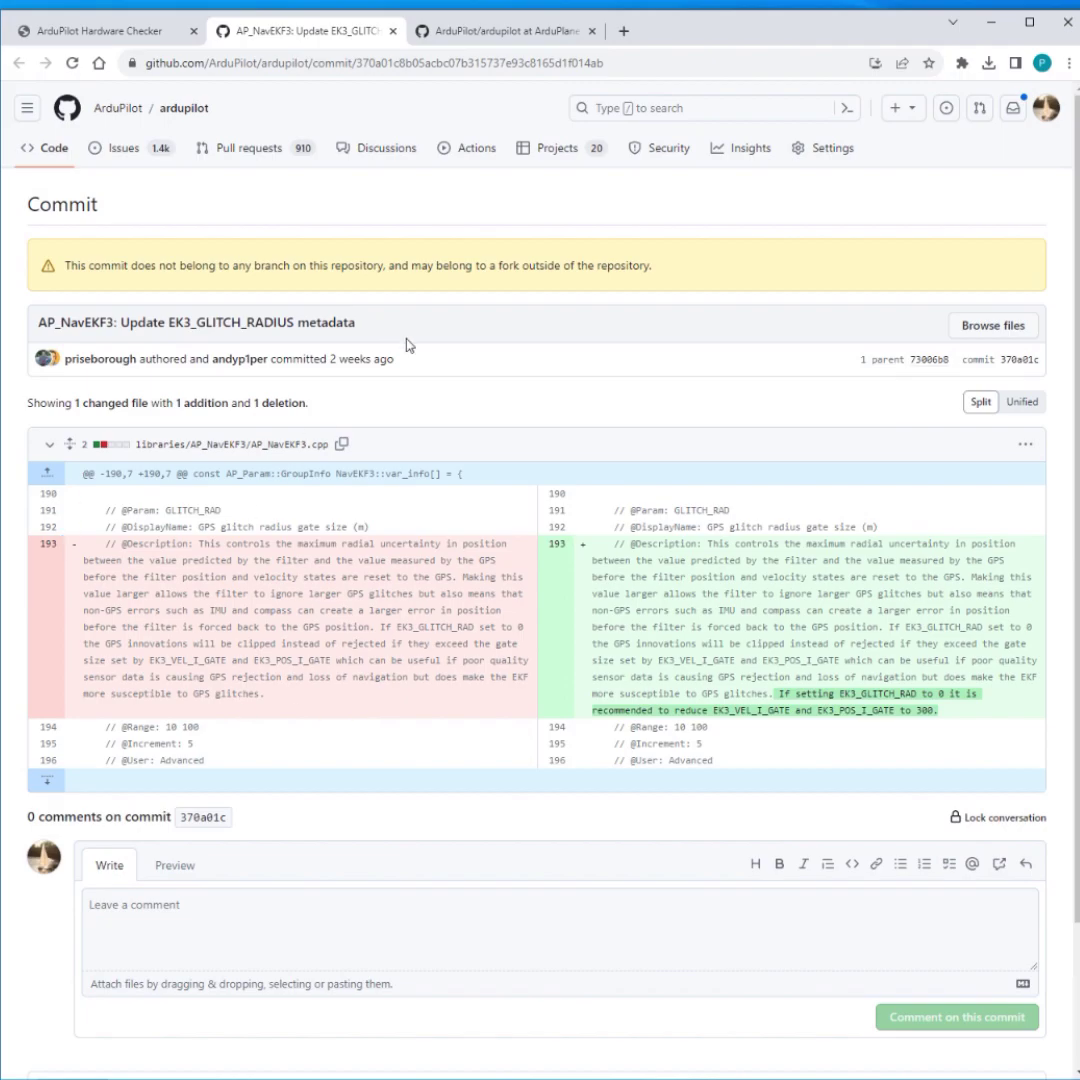
click(101, 36)
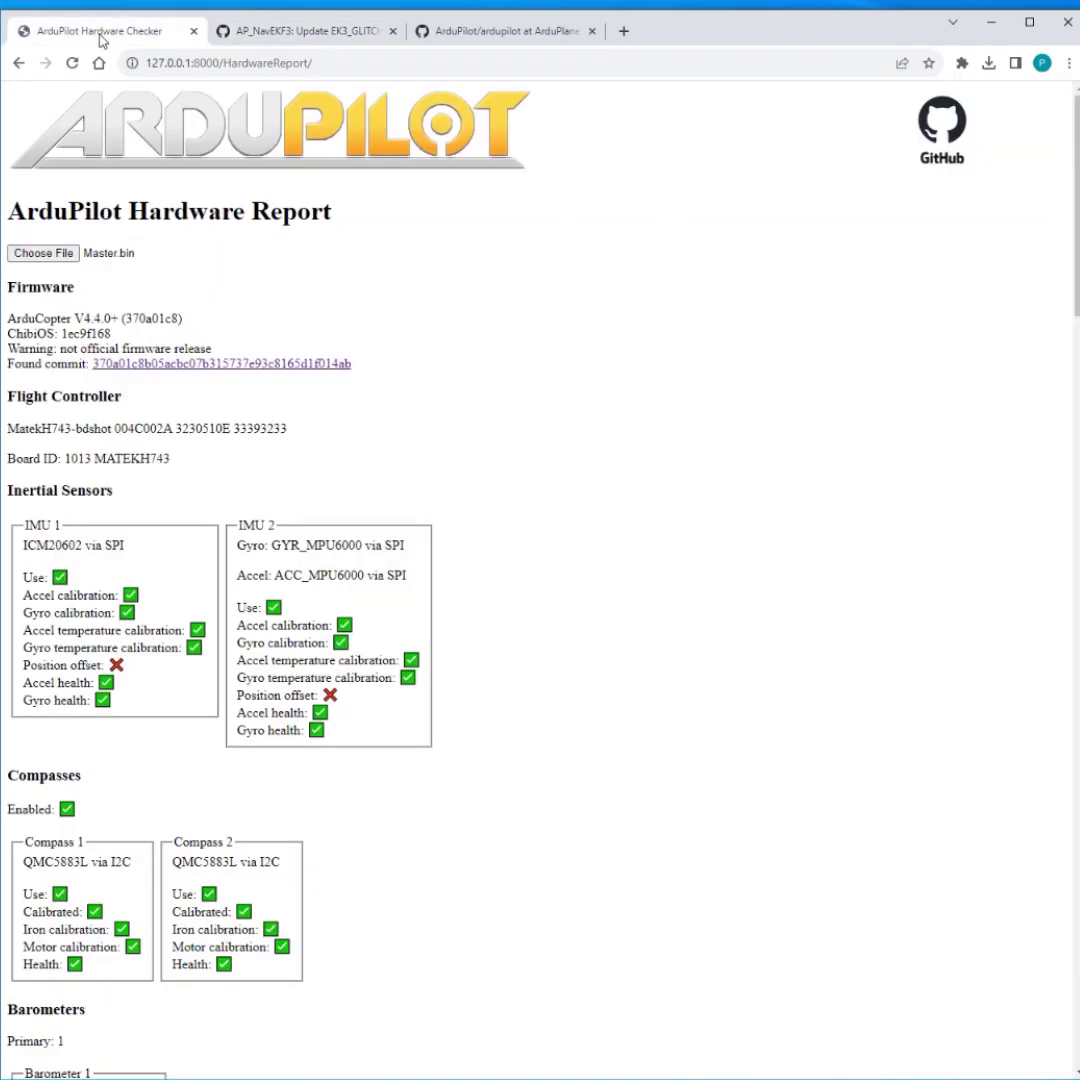
drag(183, 472, 238, 462)
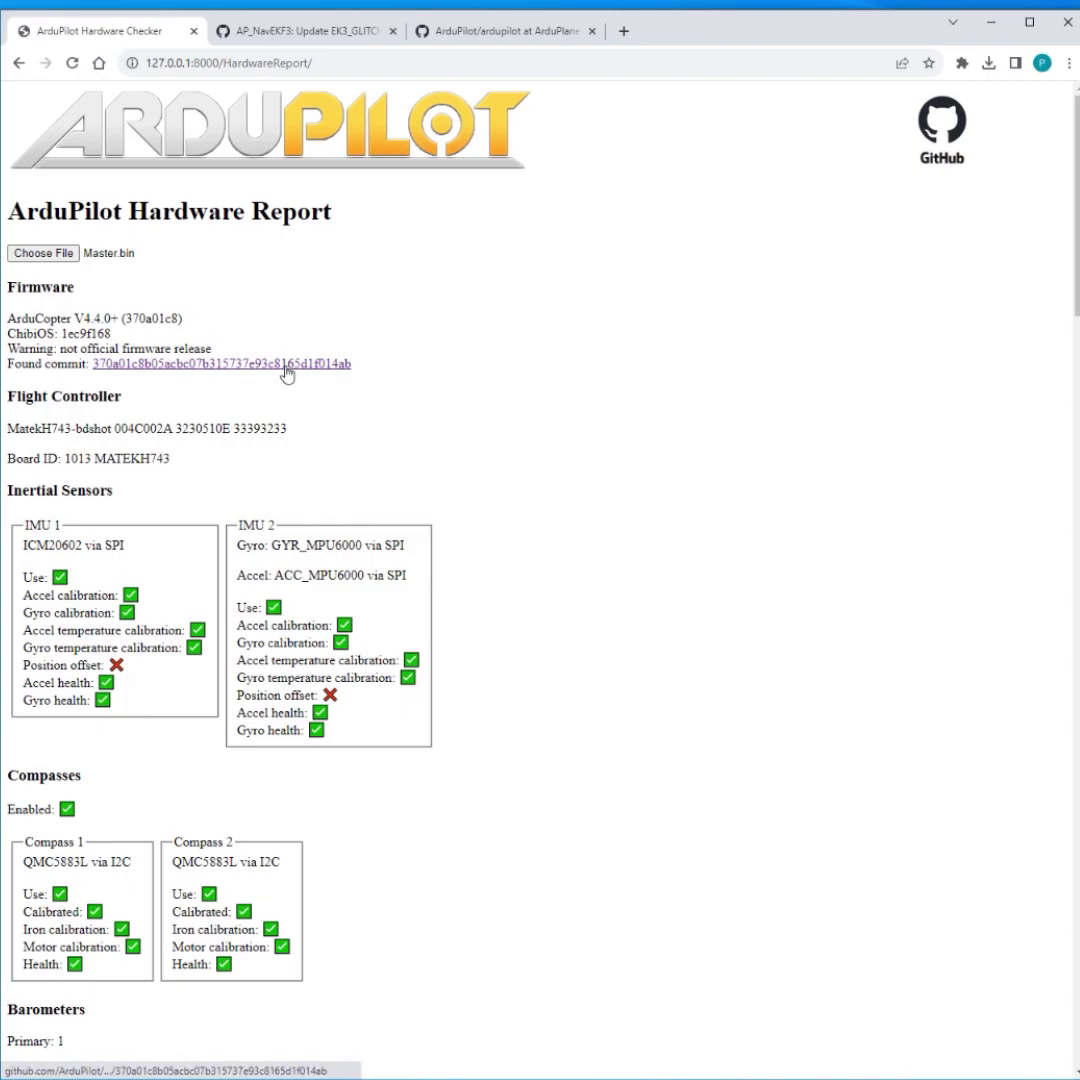
drag(214, 349, 2, 364)
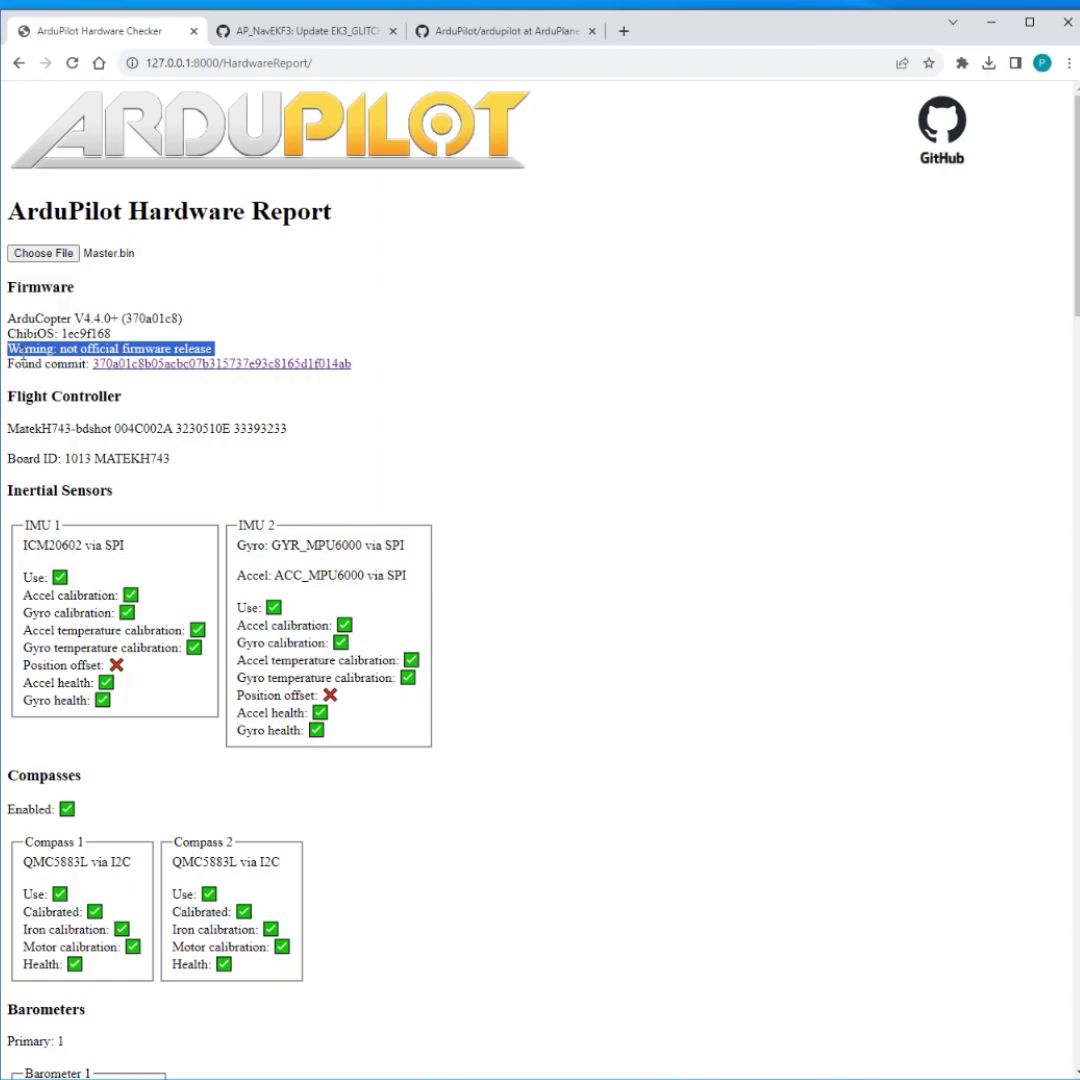
click(222, 352)
triple_click(198, 346)
click(47, 350)
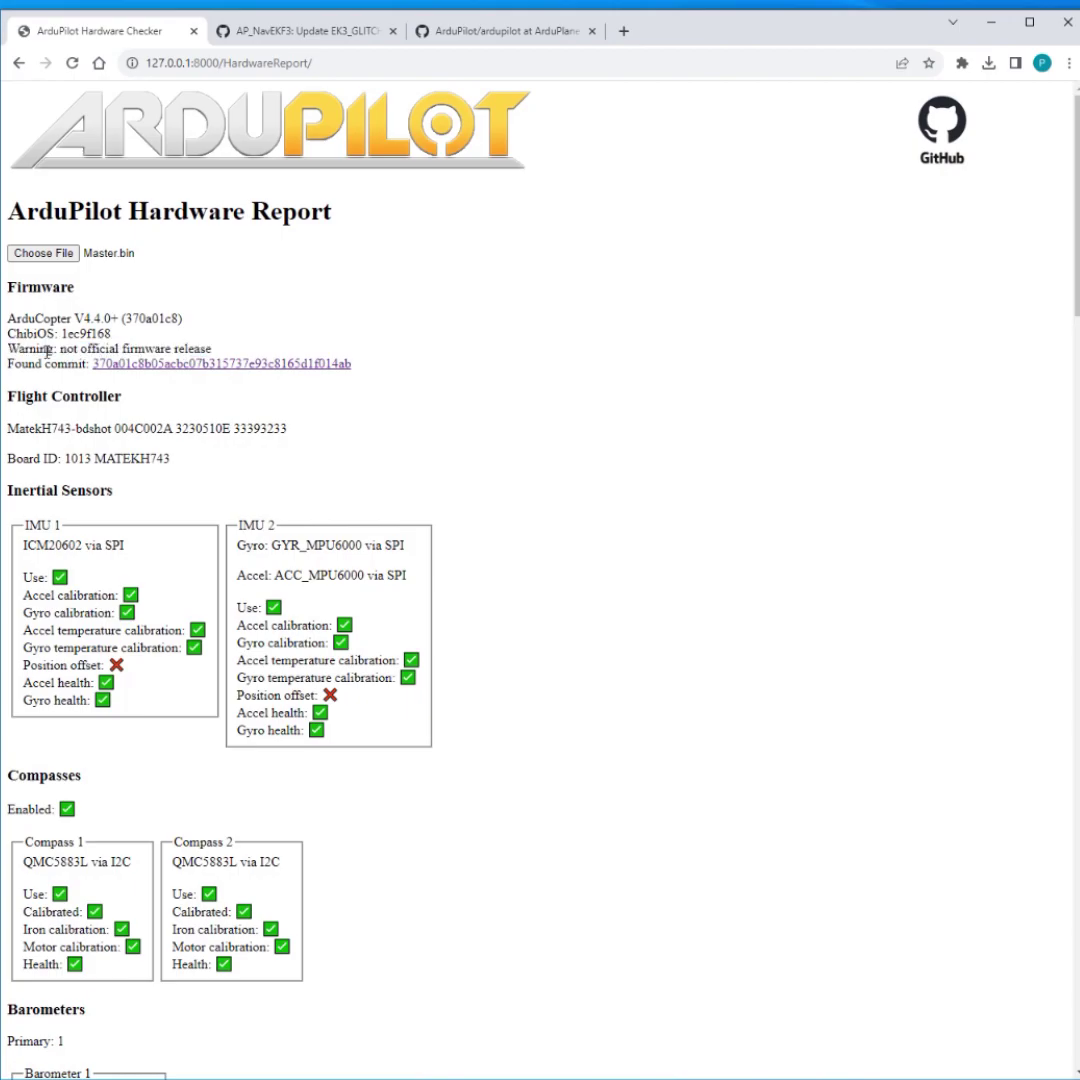
drag(229, 347, 22, 355)
click(22, 352)
scroll(318, 400, down, 2)
scroll(335, 430, up, 1)
scroll(338, 488, down, 2)
scroll(325, 485, up, 1)
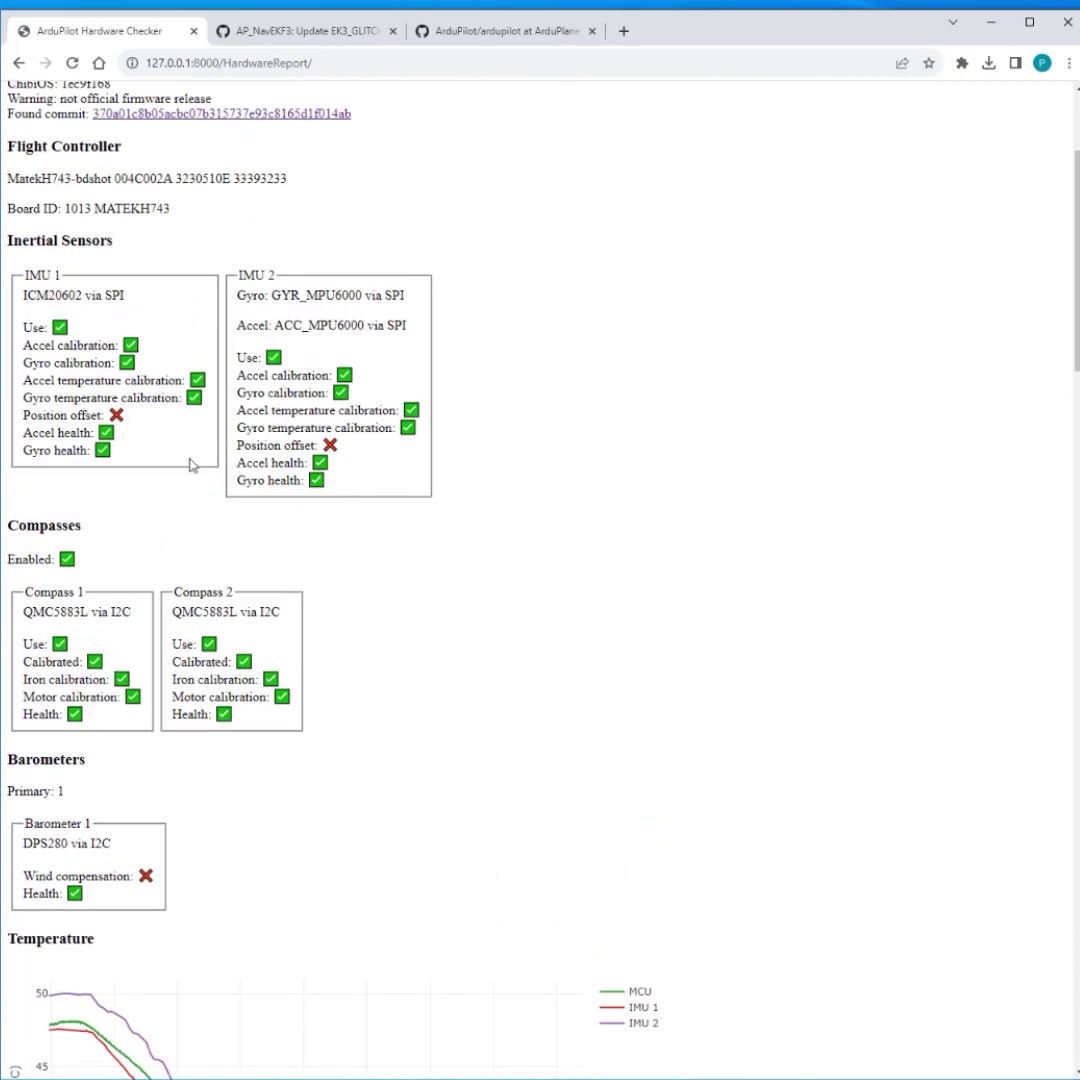
scroll(313, 588, down, 6)
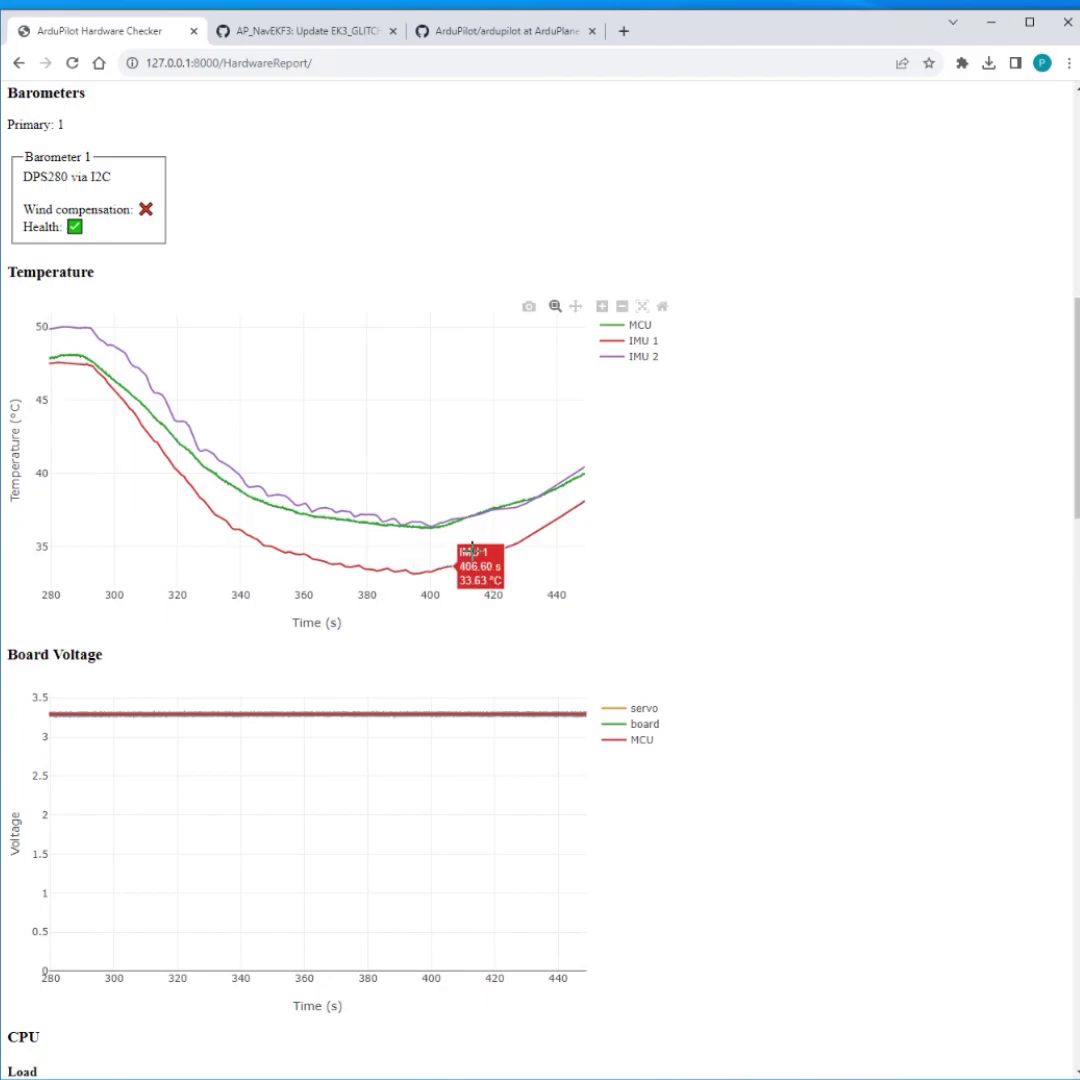
scroll(600, 525, down, 7)
scroll(494, 577, down, 4)
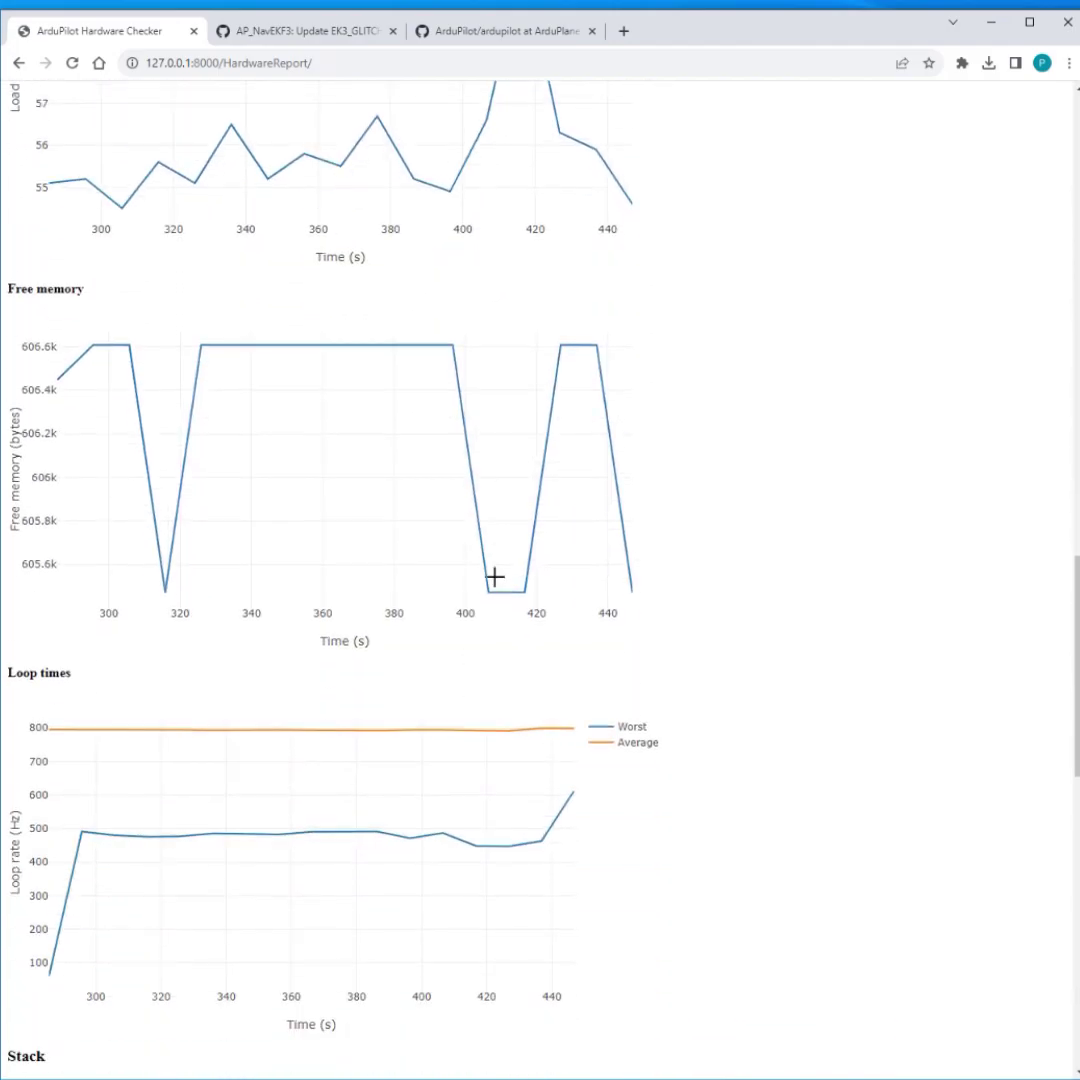
scroll(181, 706, down, 2)
scroll(623, 669, up, 1)
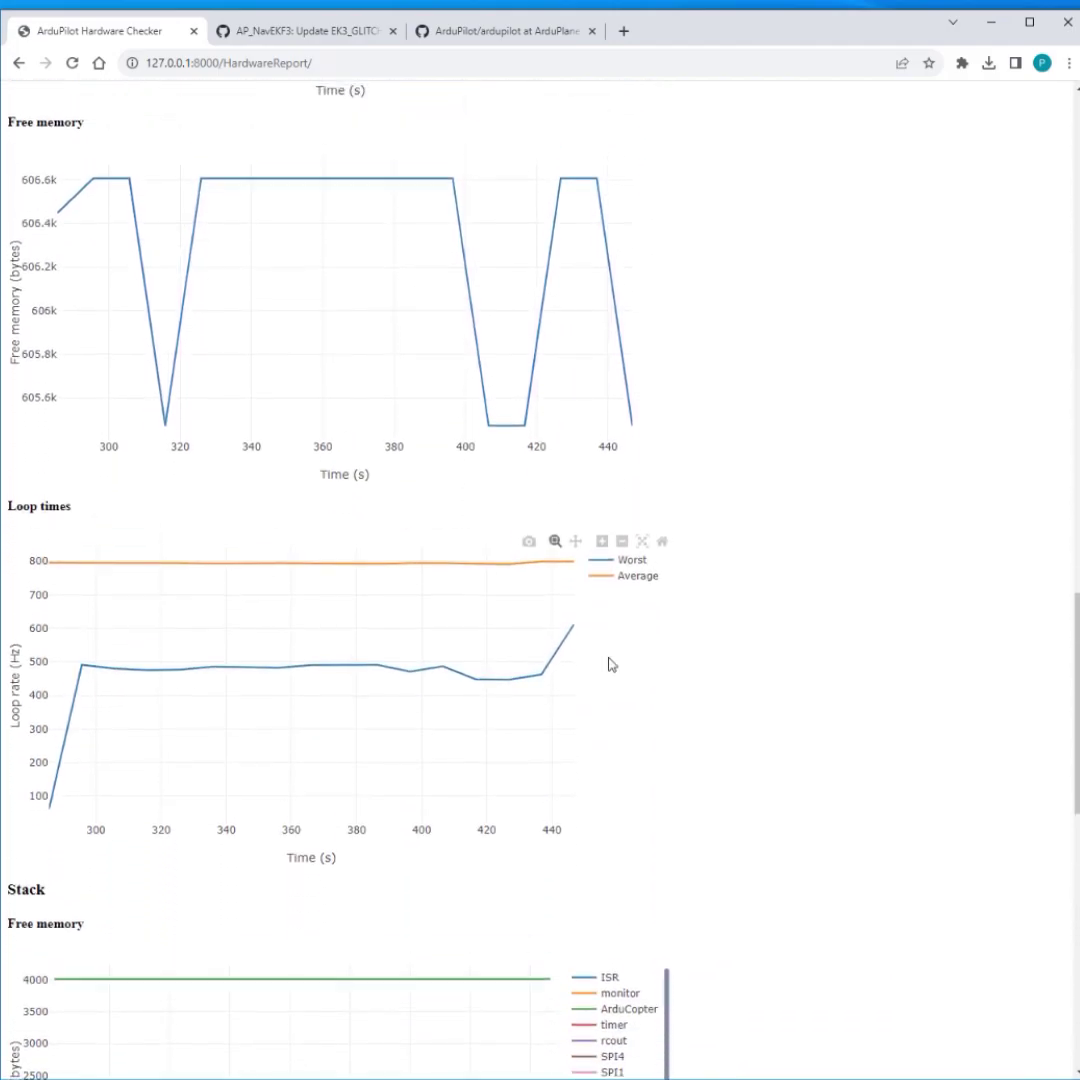
mouse_move(72, 574)
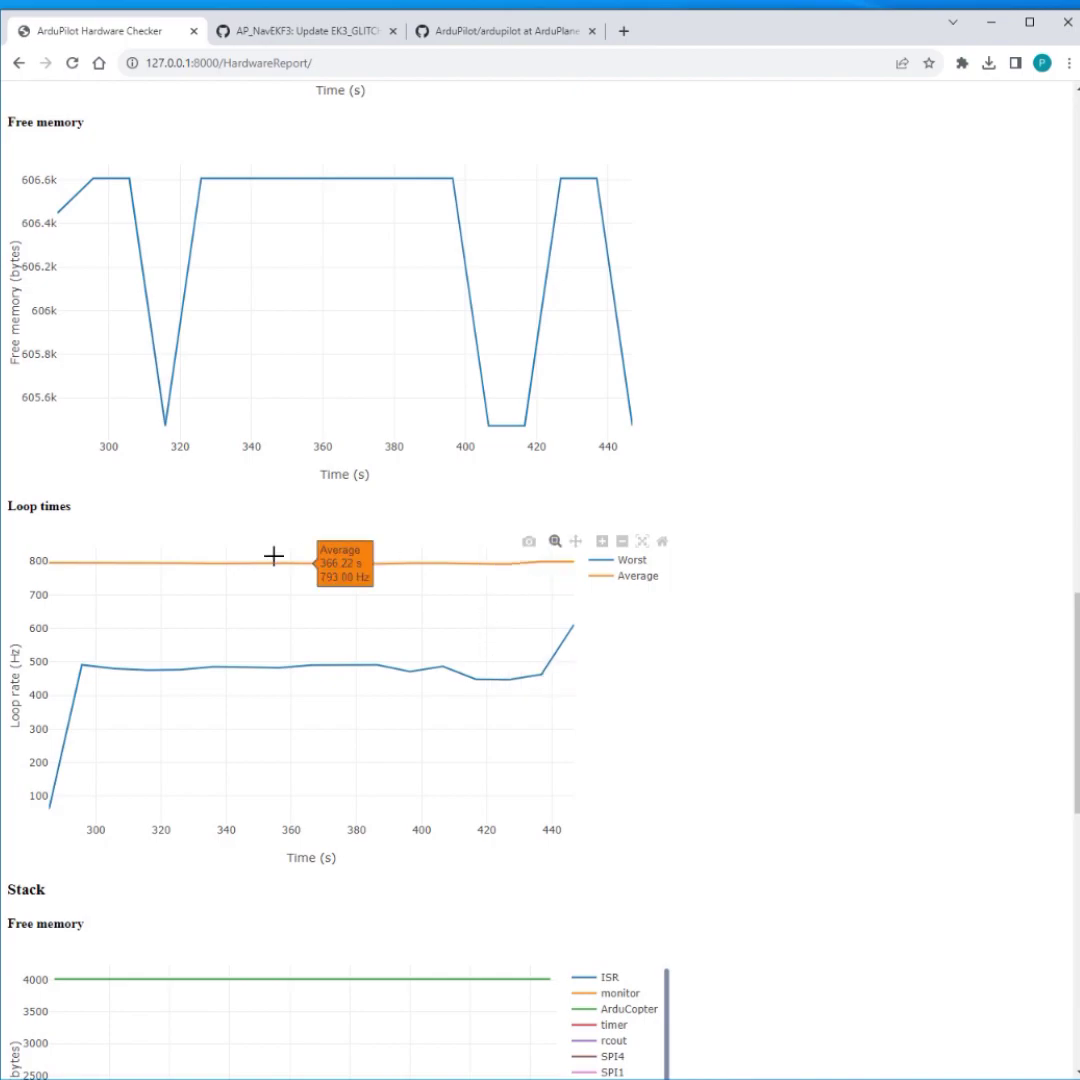
scroll(914, 593, down, 3)
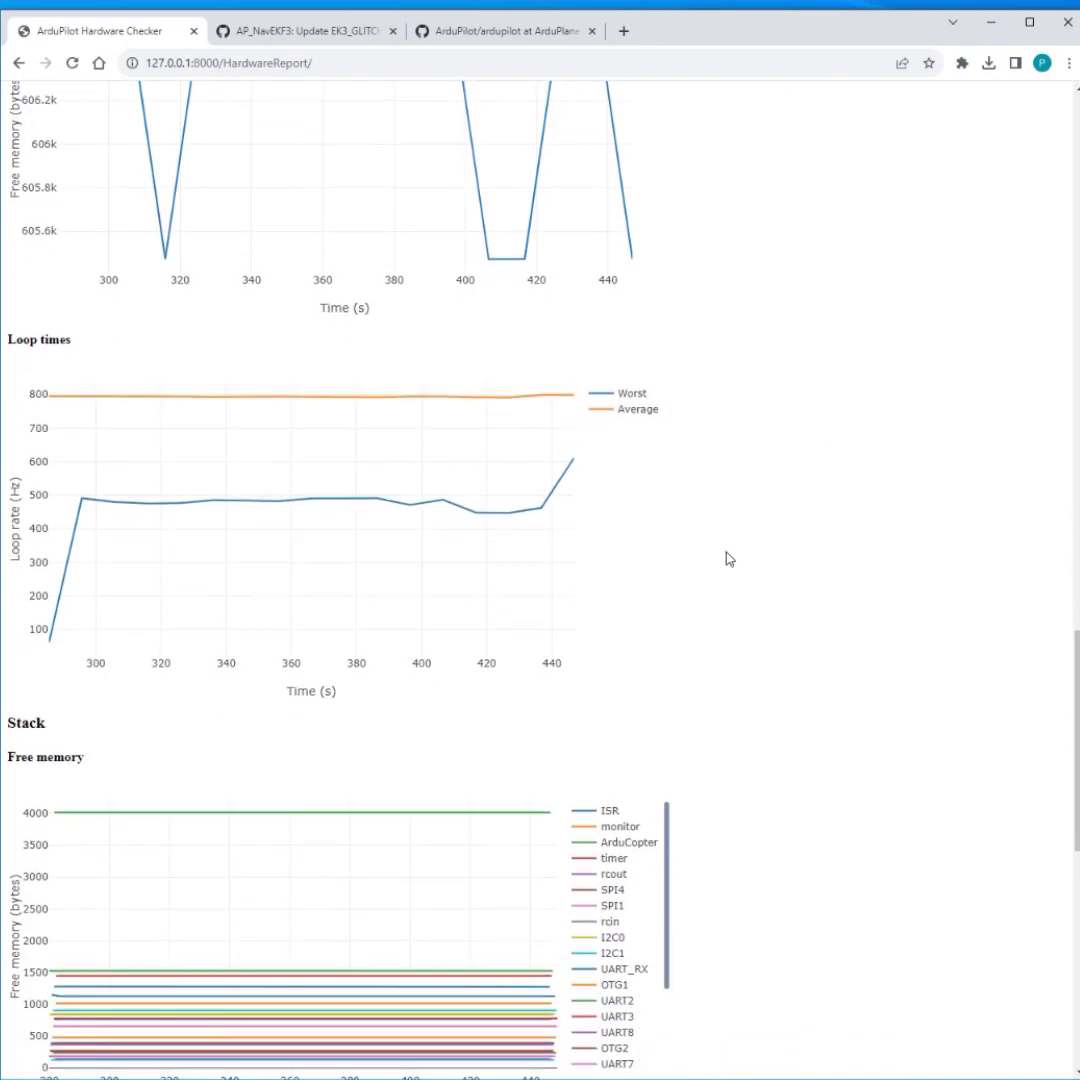
scroll(720, 563, up, 2)
scroll(716, 566, up, 2)
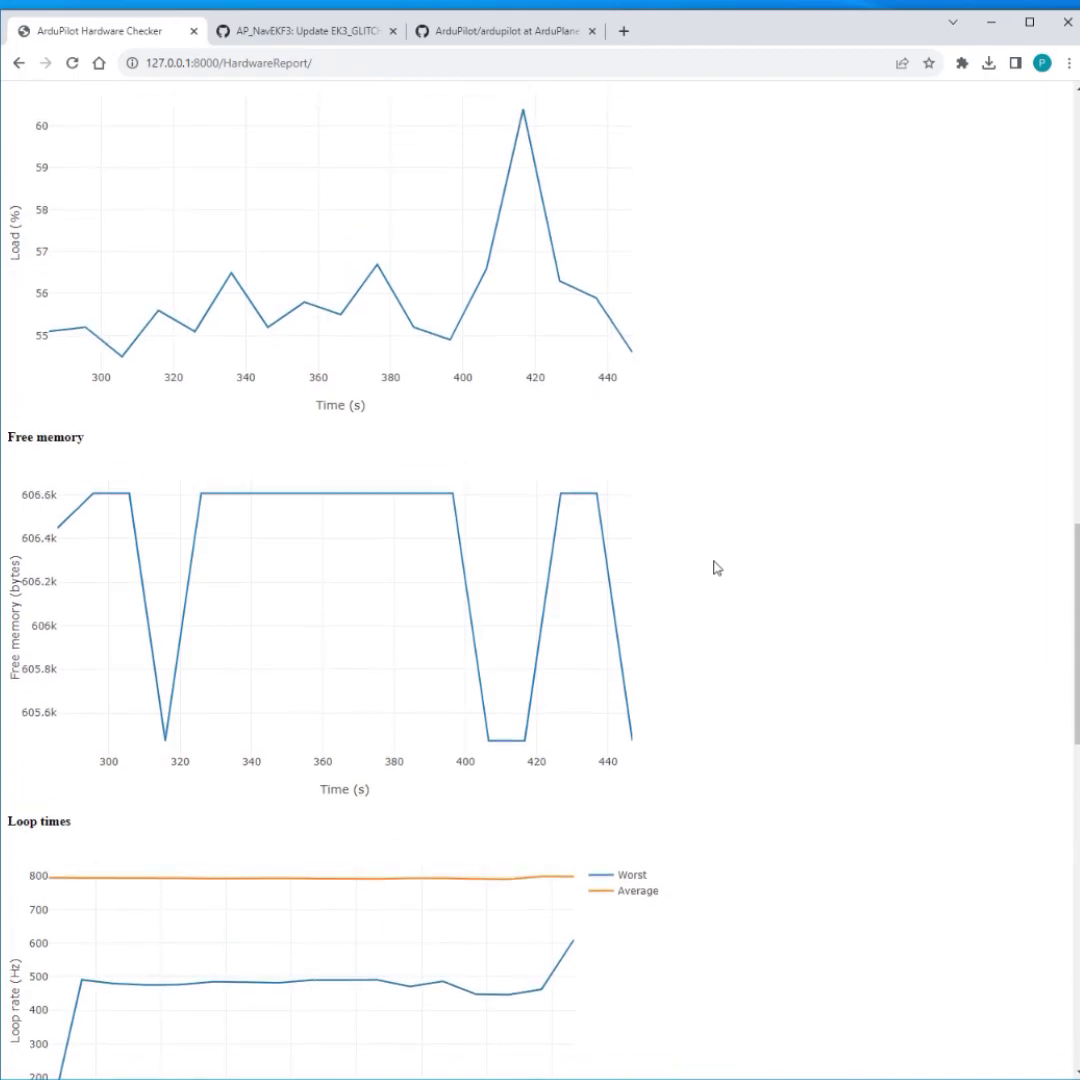
scroll(716, 566, down, 8)
scroll(323, 706, down, 5)
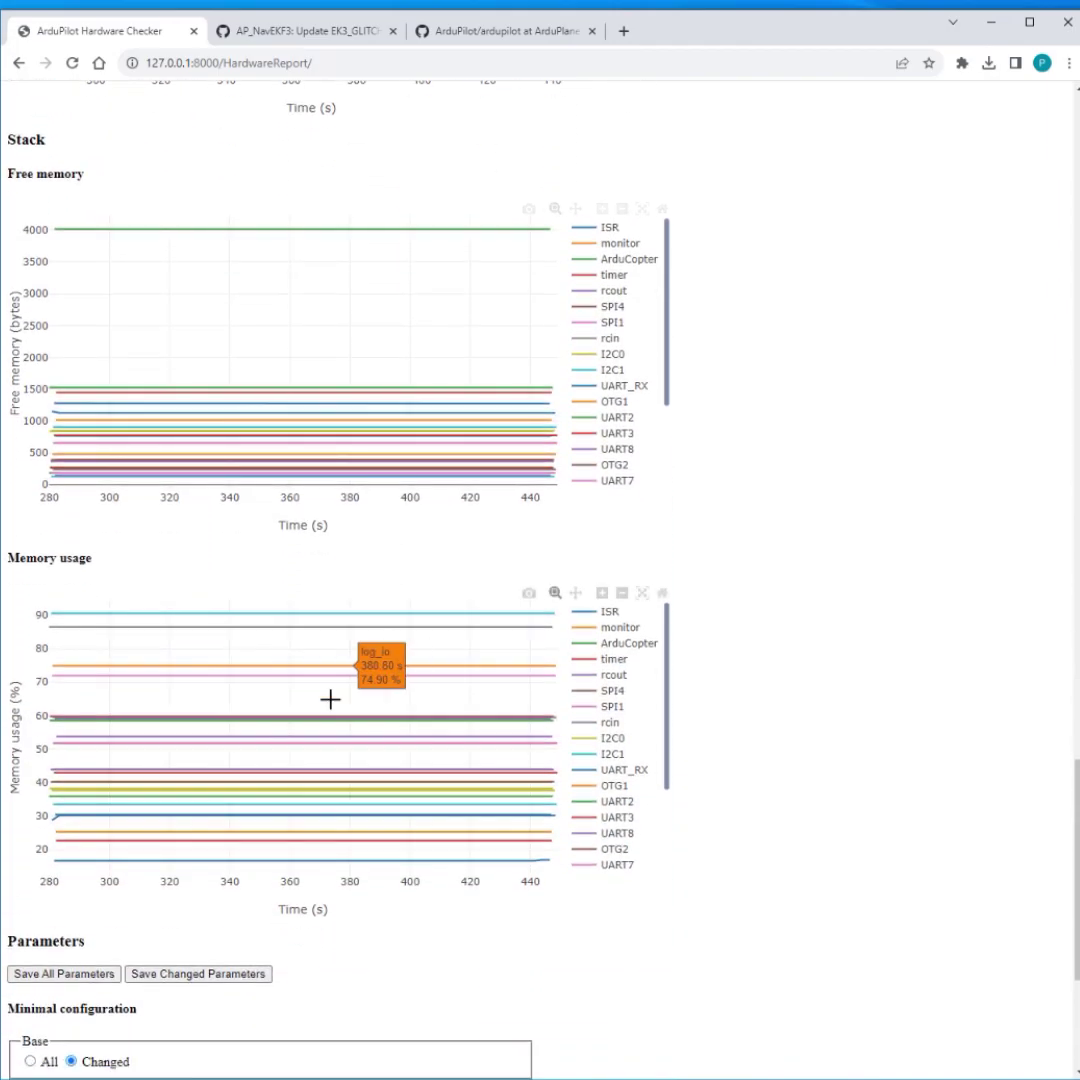
scroll(253, 969, up, 18)
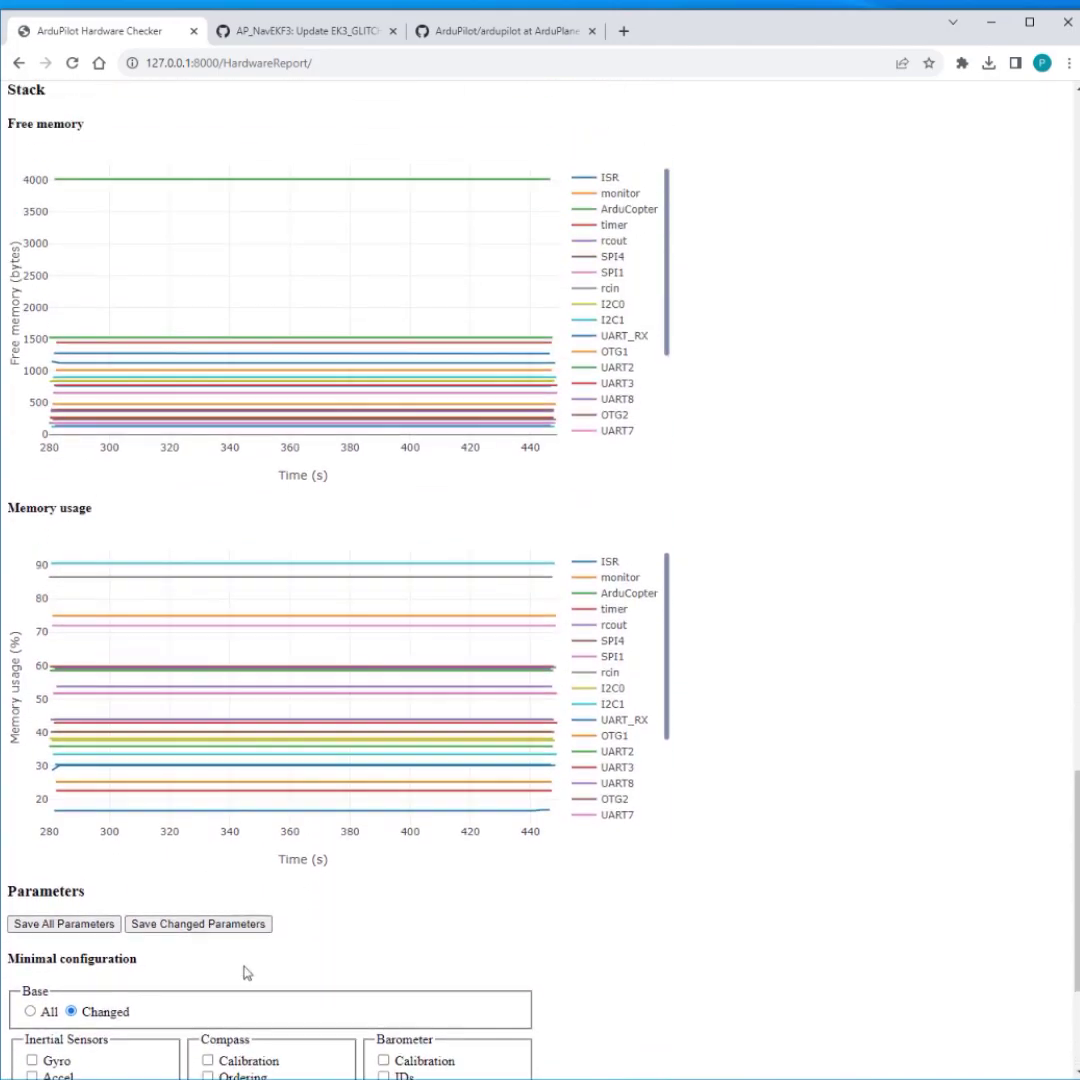
scroll(289, 846, up, 13)
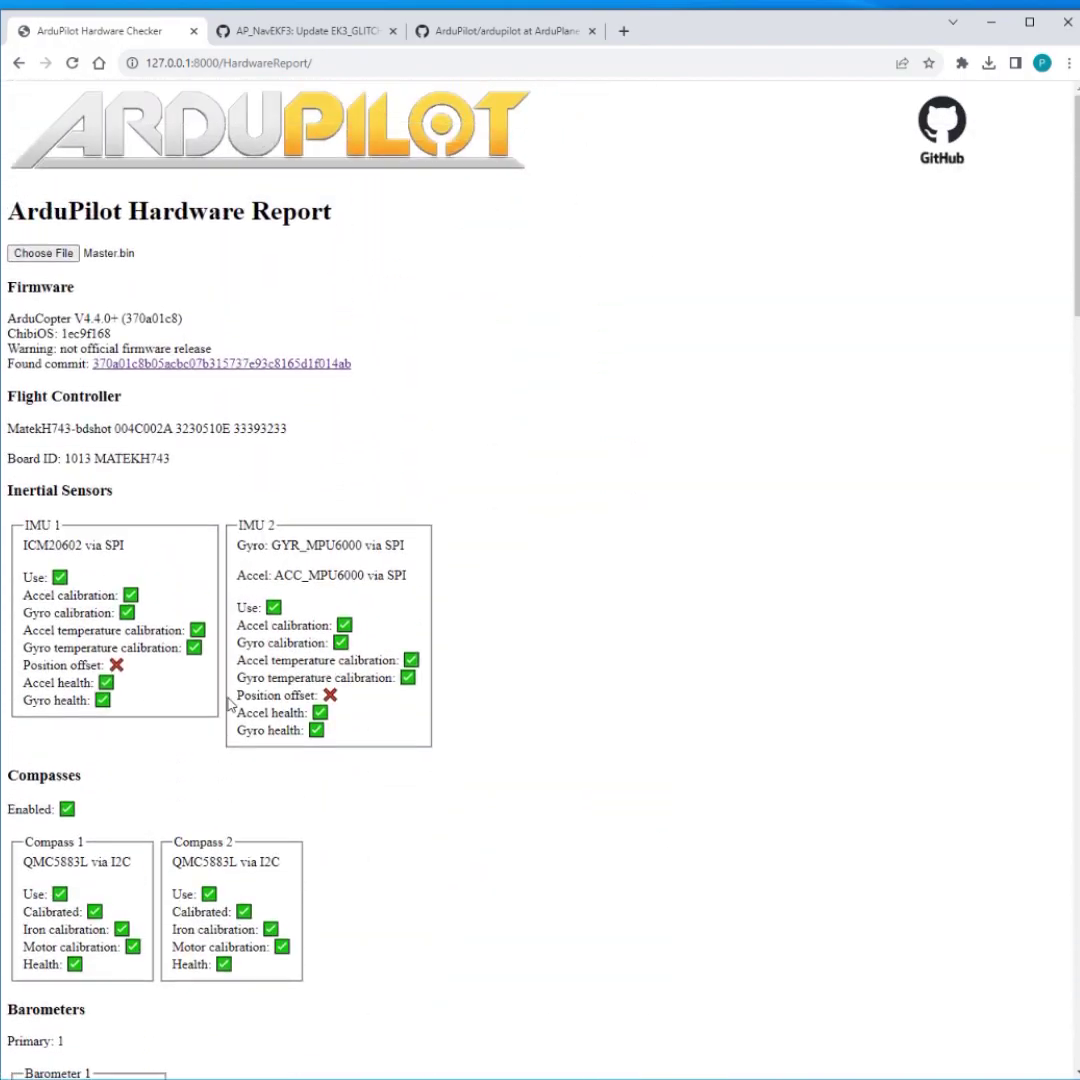
click(55, 257)
click(255, 203)
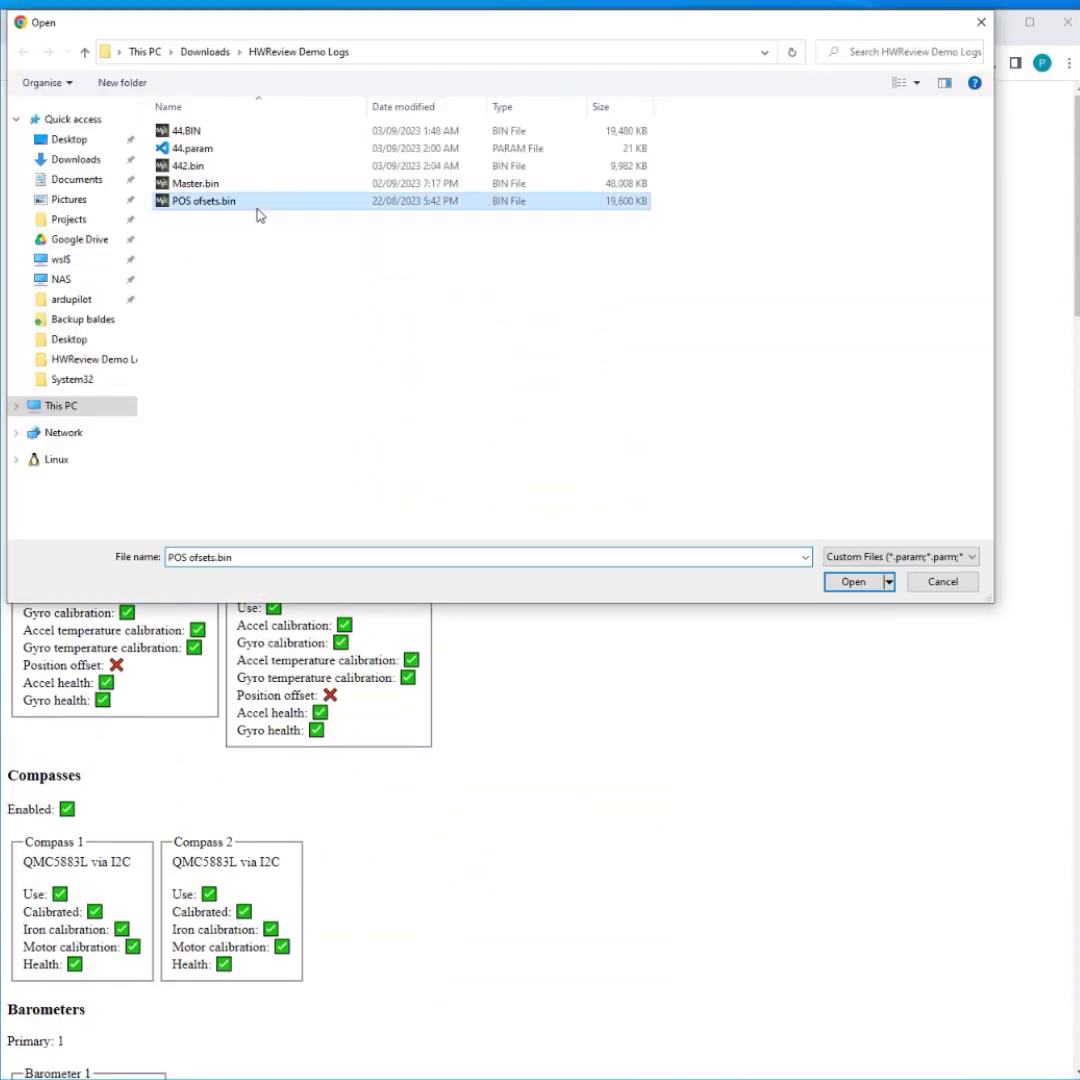
click(215, 203)
double_click(316, 210)
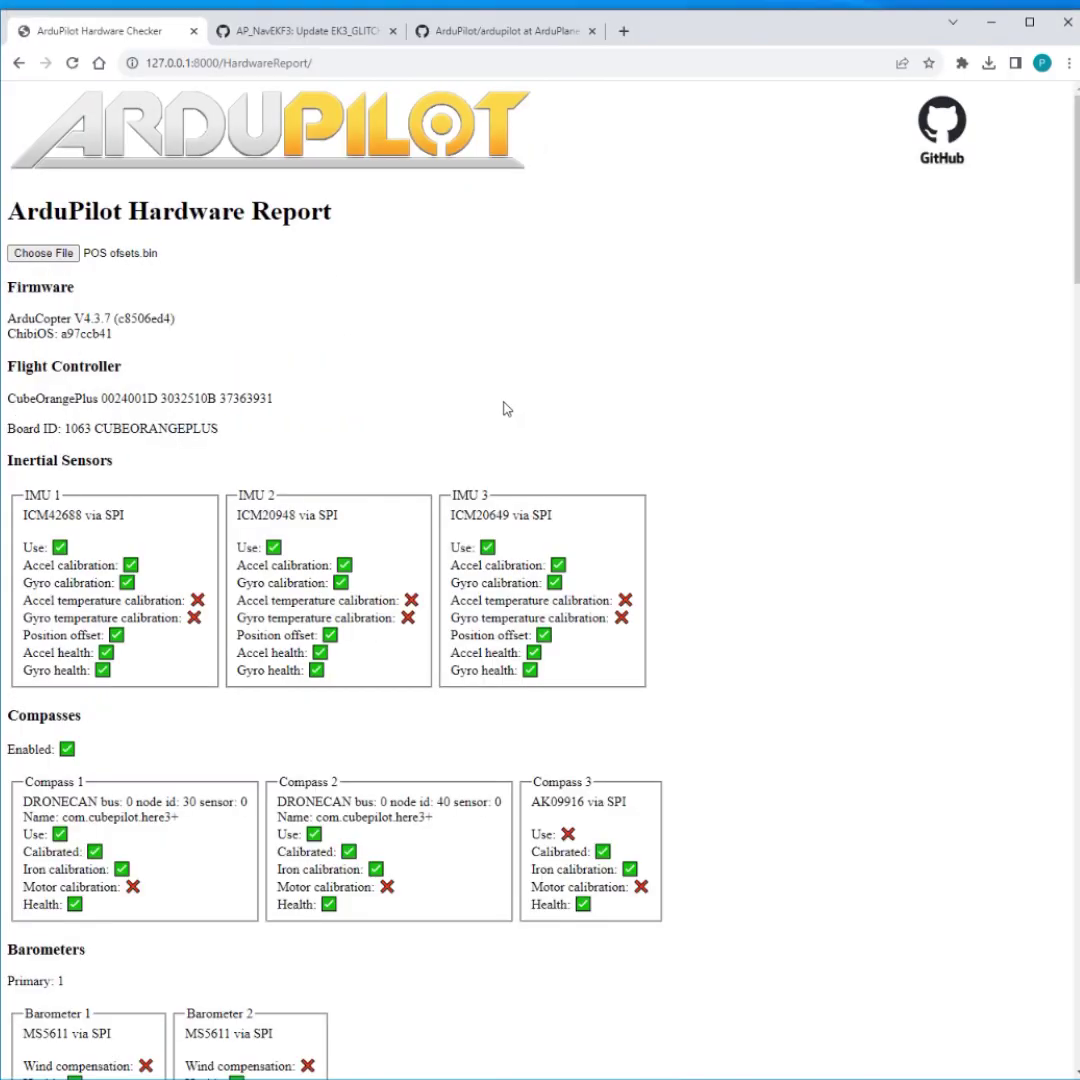
scroll(421, 340, down, 1)
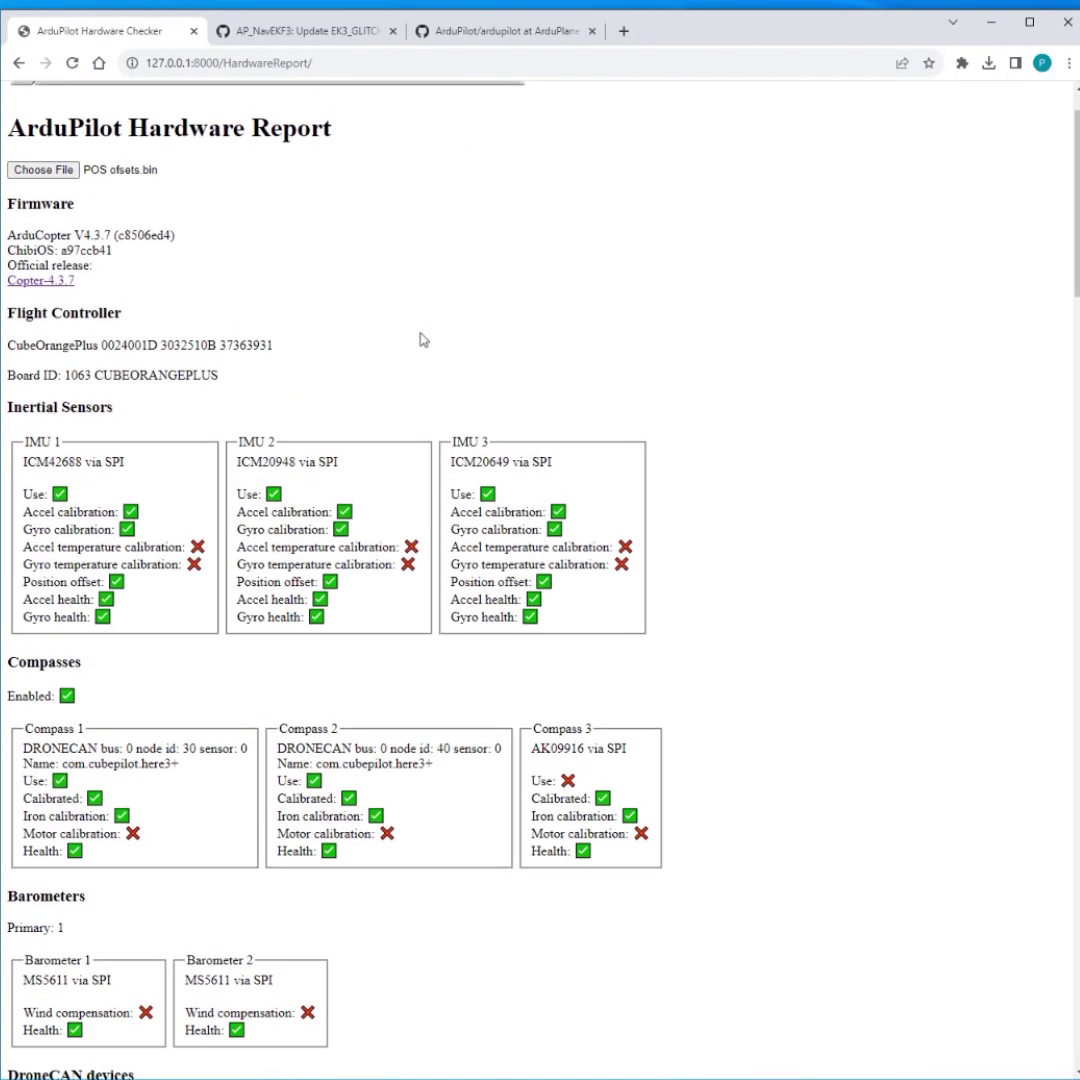
scroll(421, 340, up, 1)
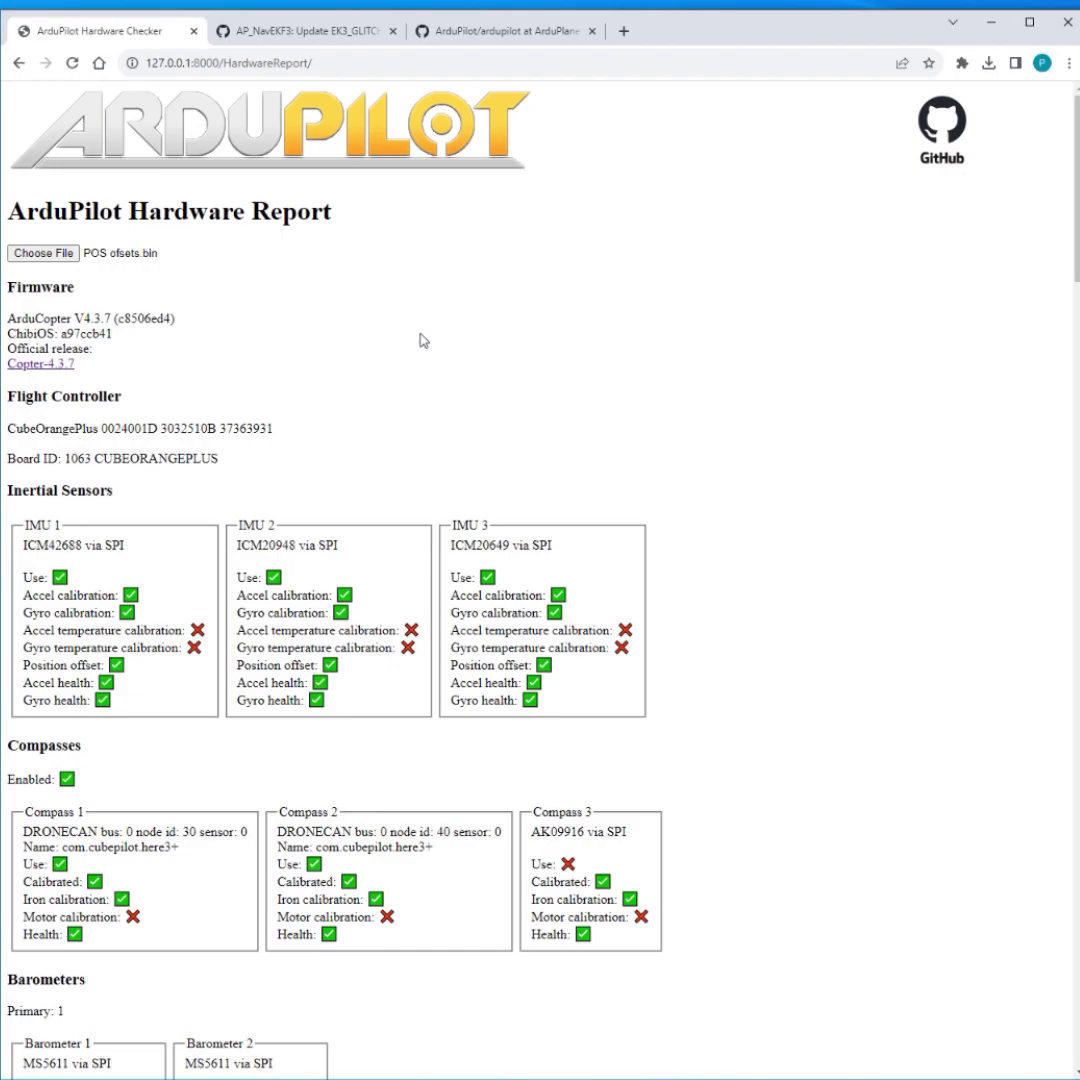
scroll(366, 488, down, 1)
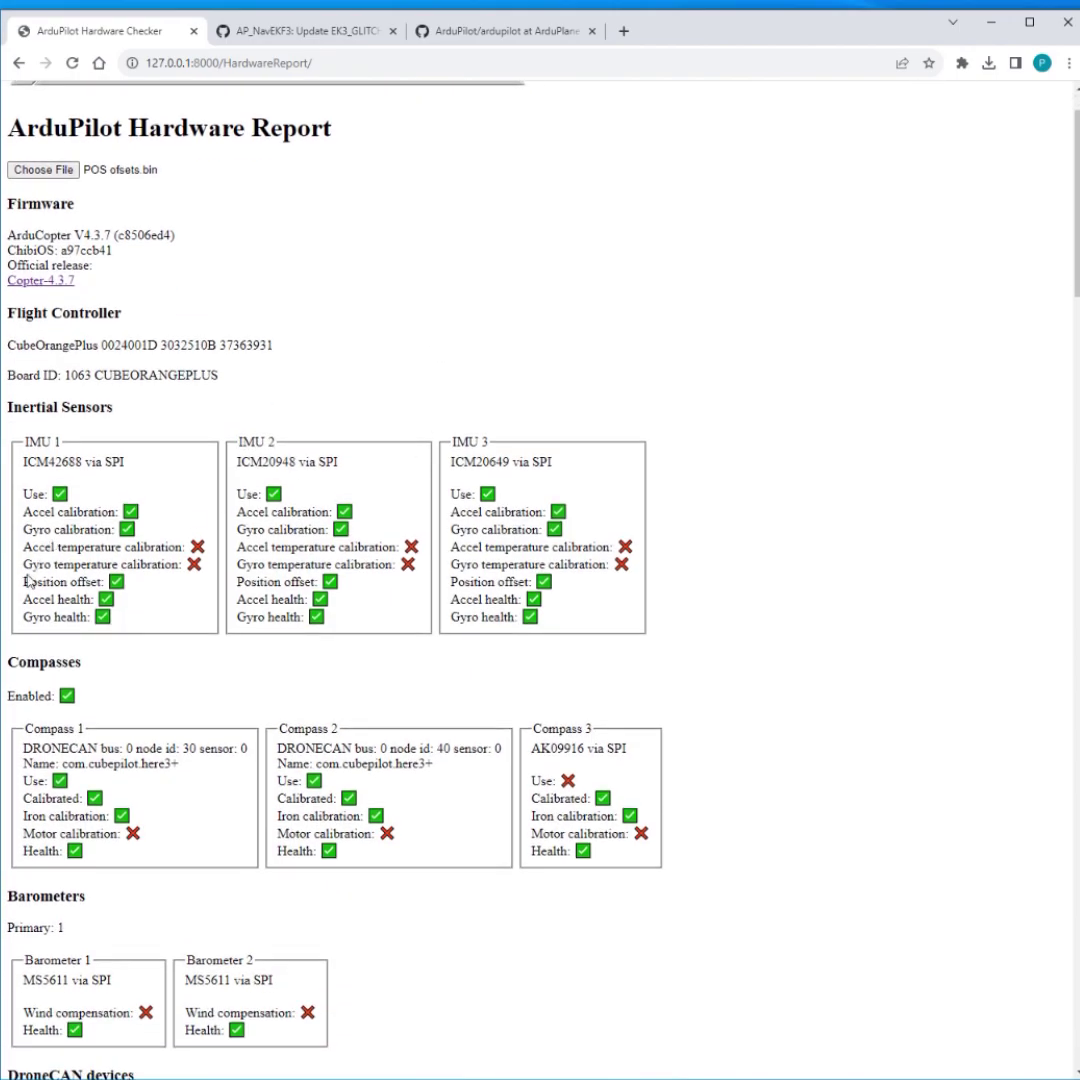
drag(25, 581, 133, 585)
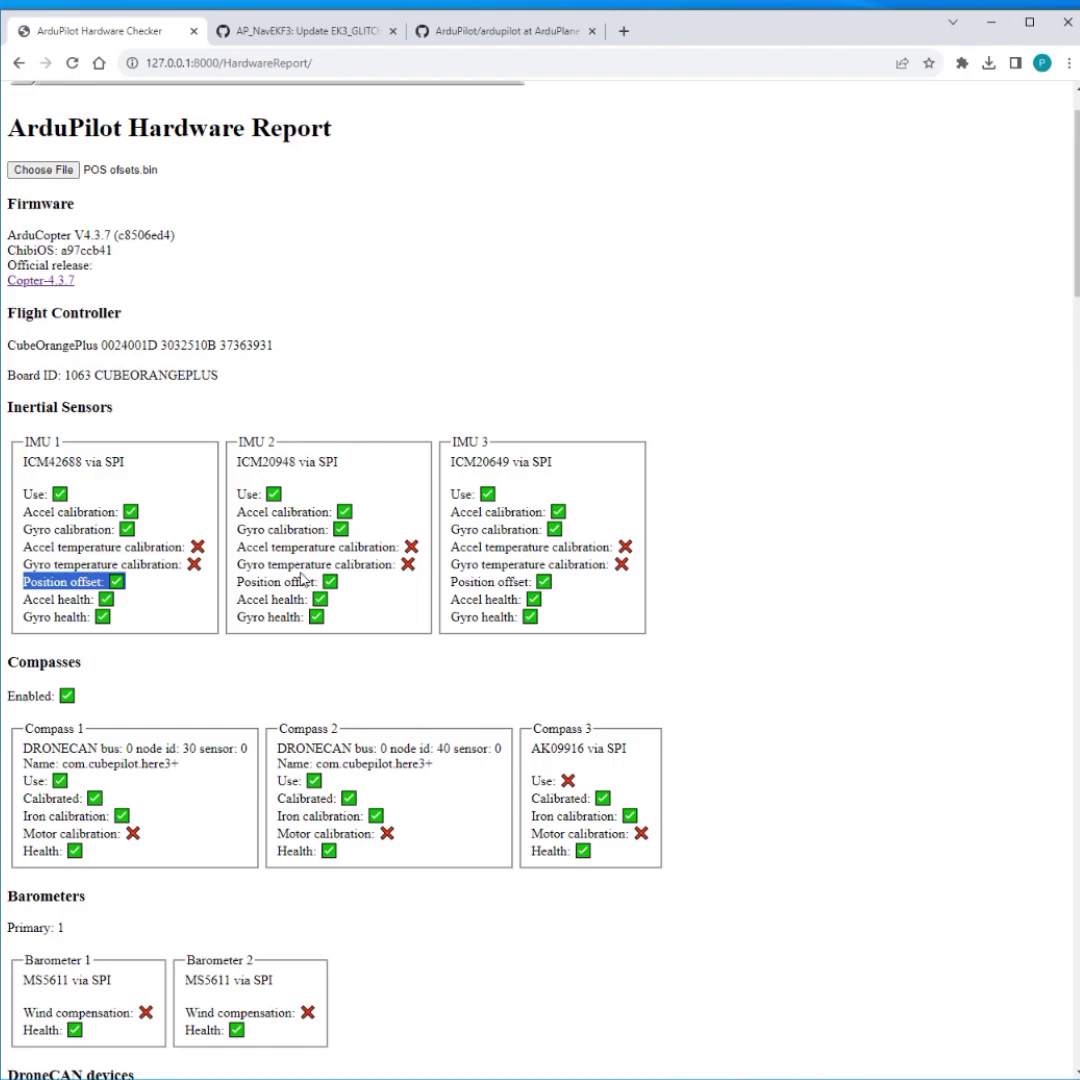
scroll(229, 706, down, 1)
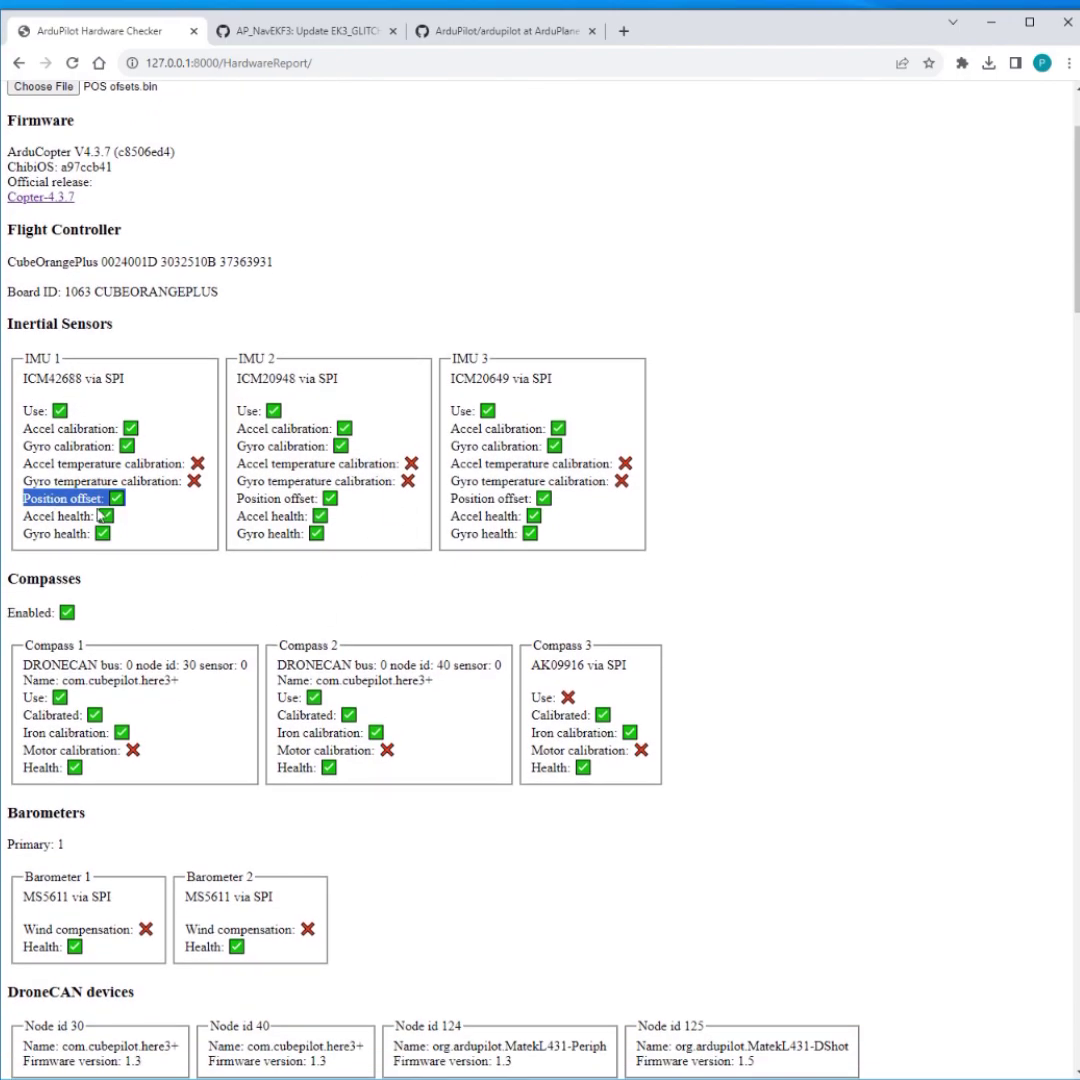
scroll(330, 767, down, 1)
click(321, 740)
scroll(381, 587, down, 3)
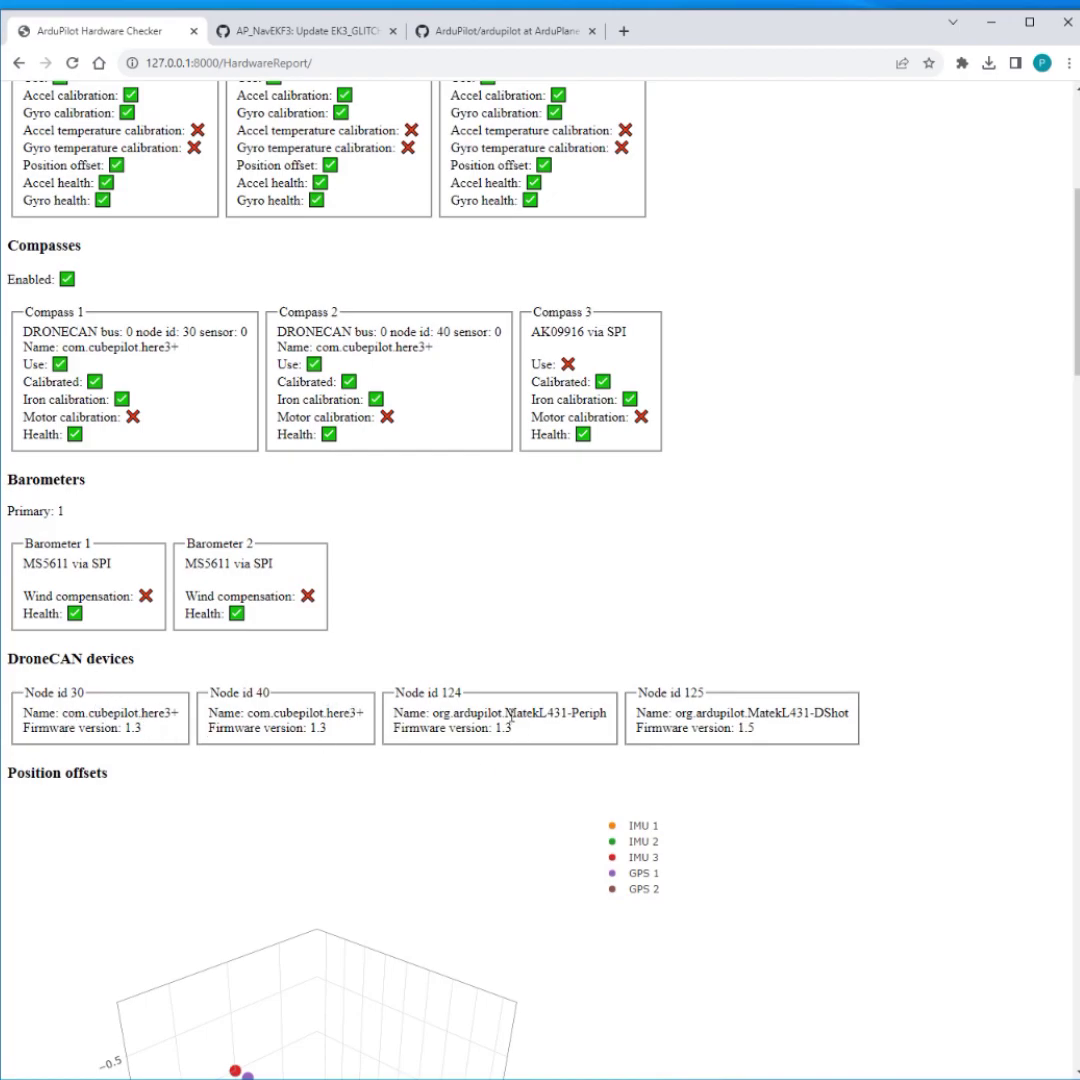
drag(509, 716, 610, 715)
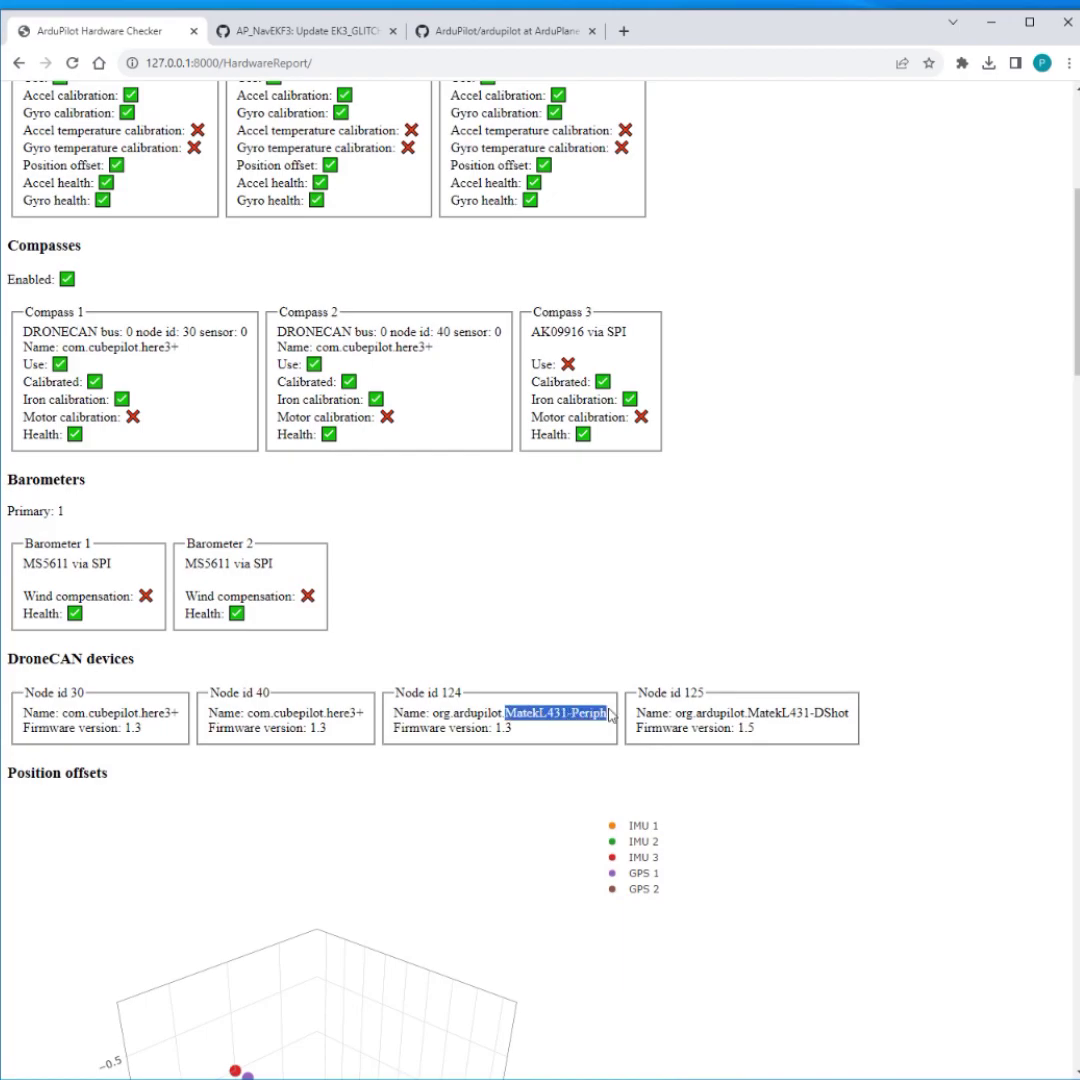
drag(749, 712, 865, 716)
click(811, 716)
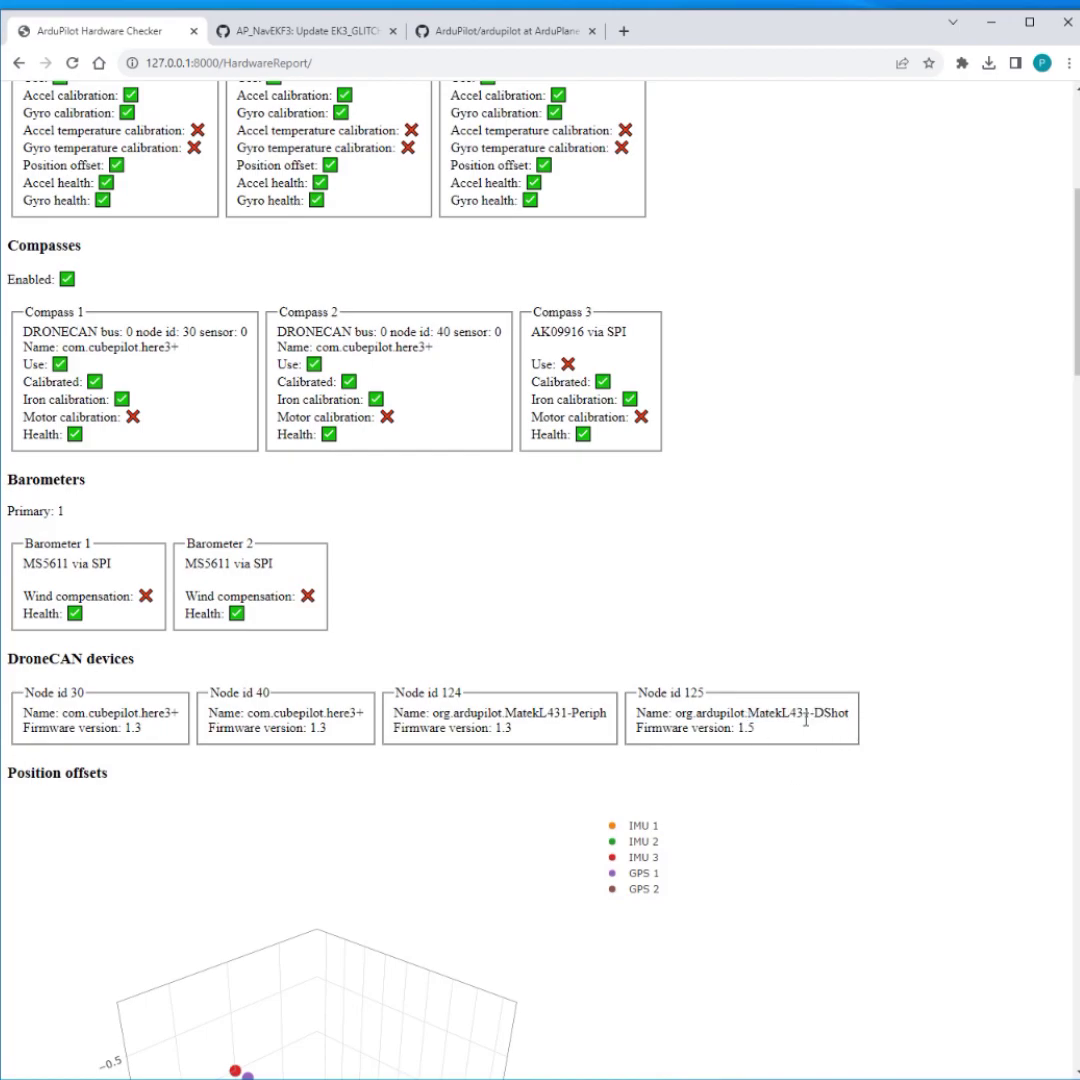
drag(438, 350, 321, 347)
drag(451, 352, 305, 346)
drag(182, 349, 62, 347)
click(184, 350)
drag(455, 354, 25, 364)
triple_click(368, 348)
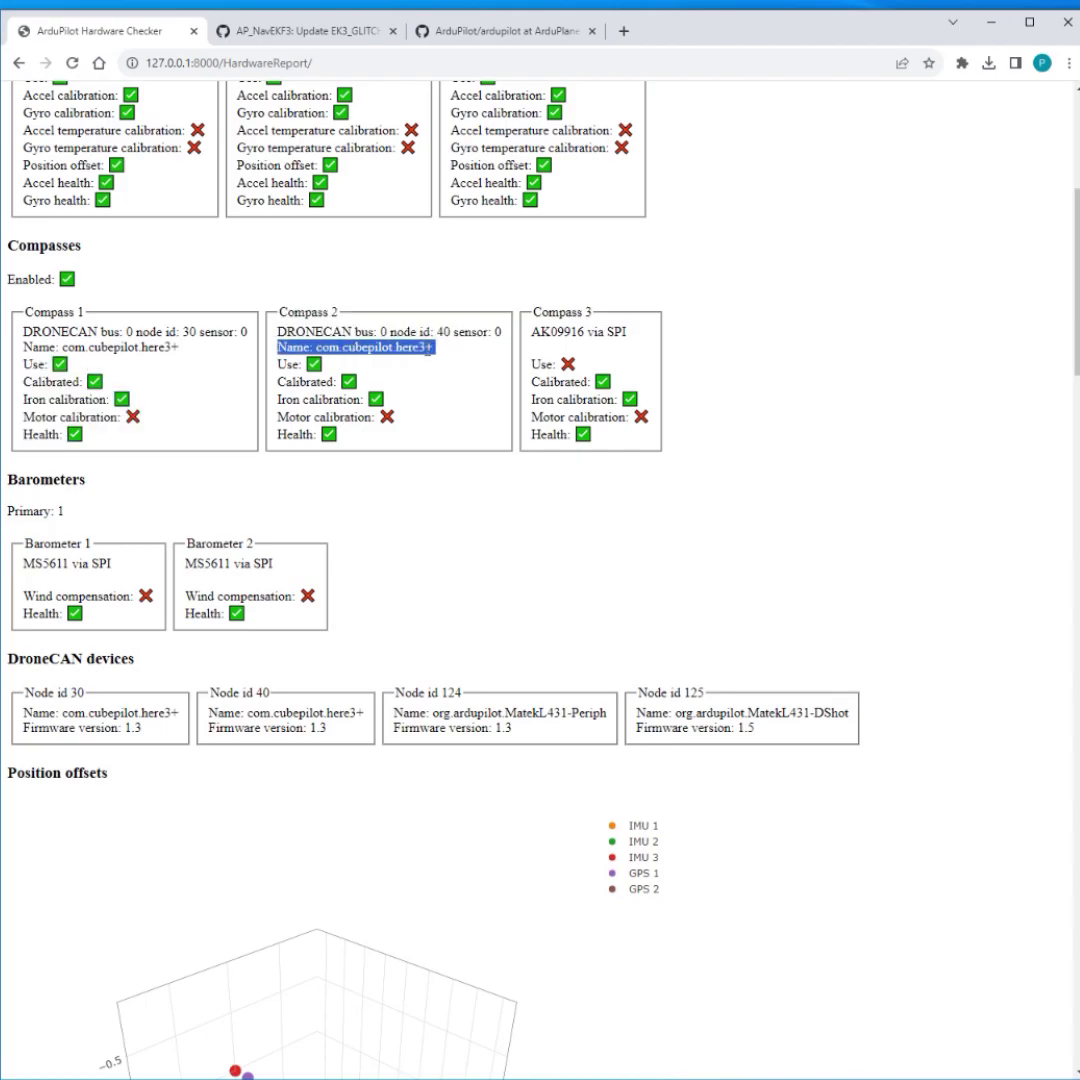
click(434, 354)
triple_click(436, 358)
click(435, 356)
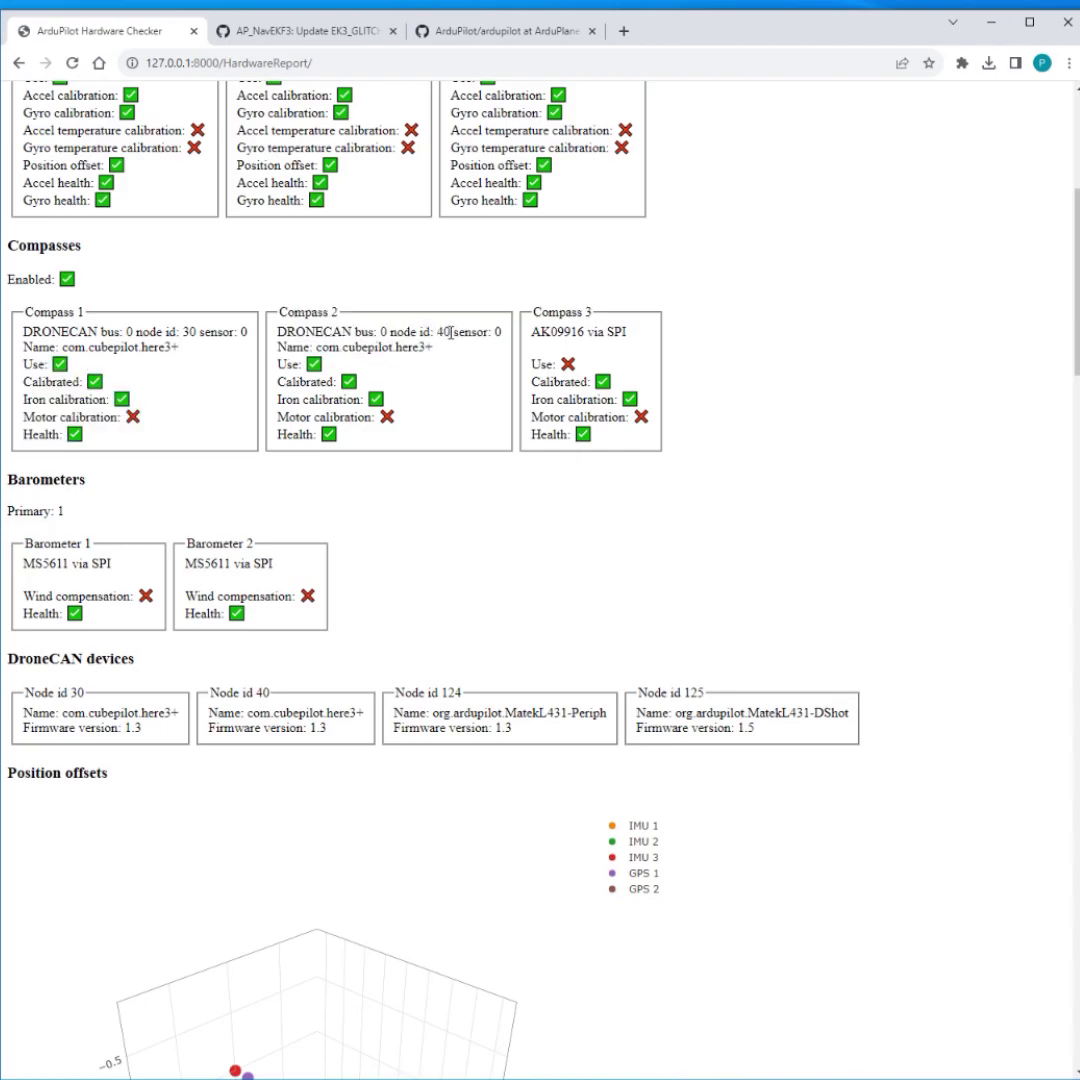
drag(437, 334, 433, 350)
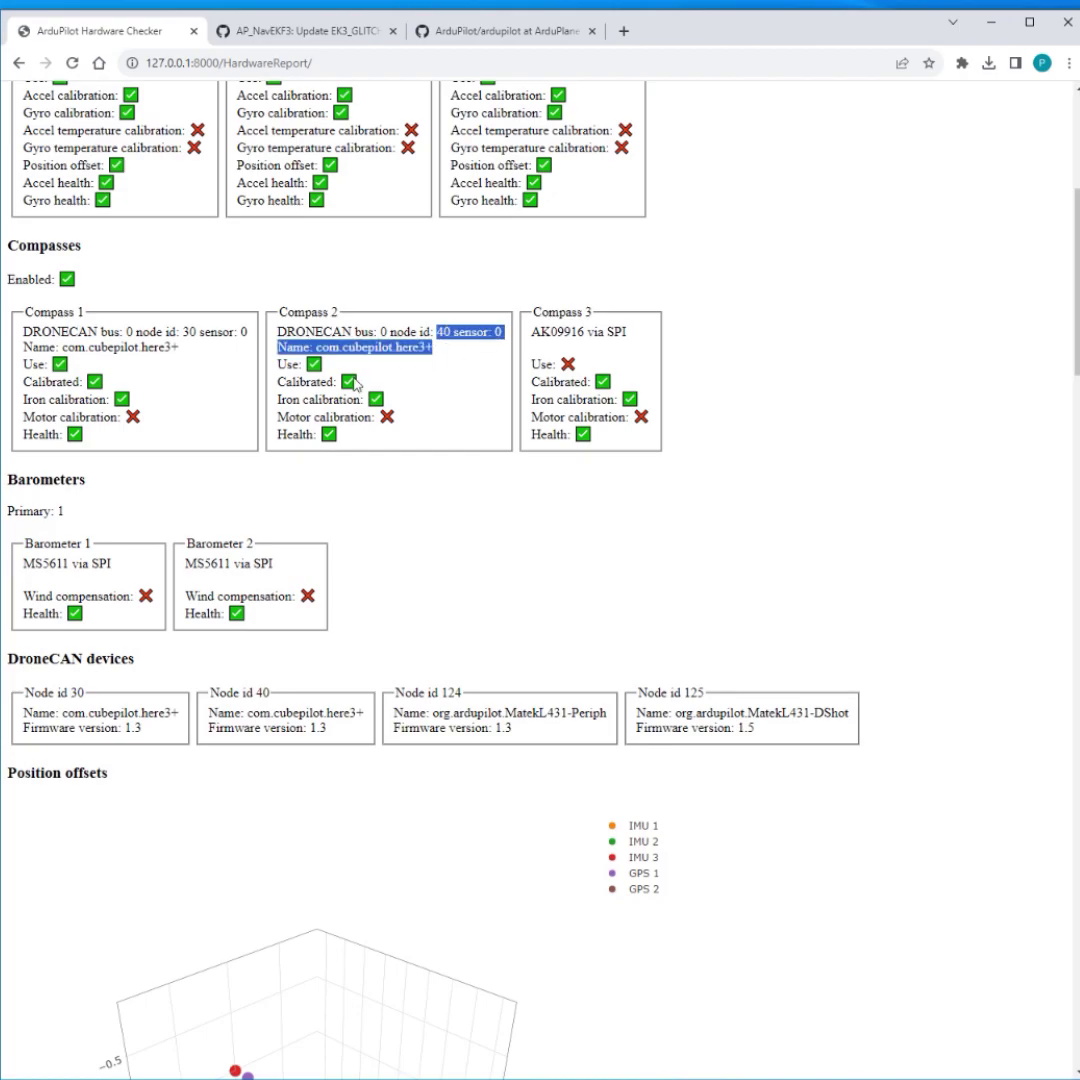
click(90, 334)
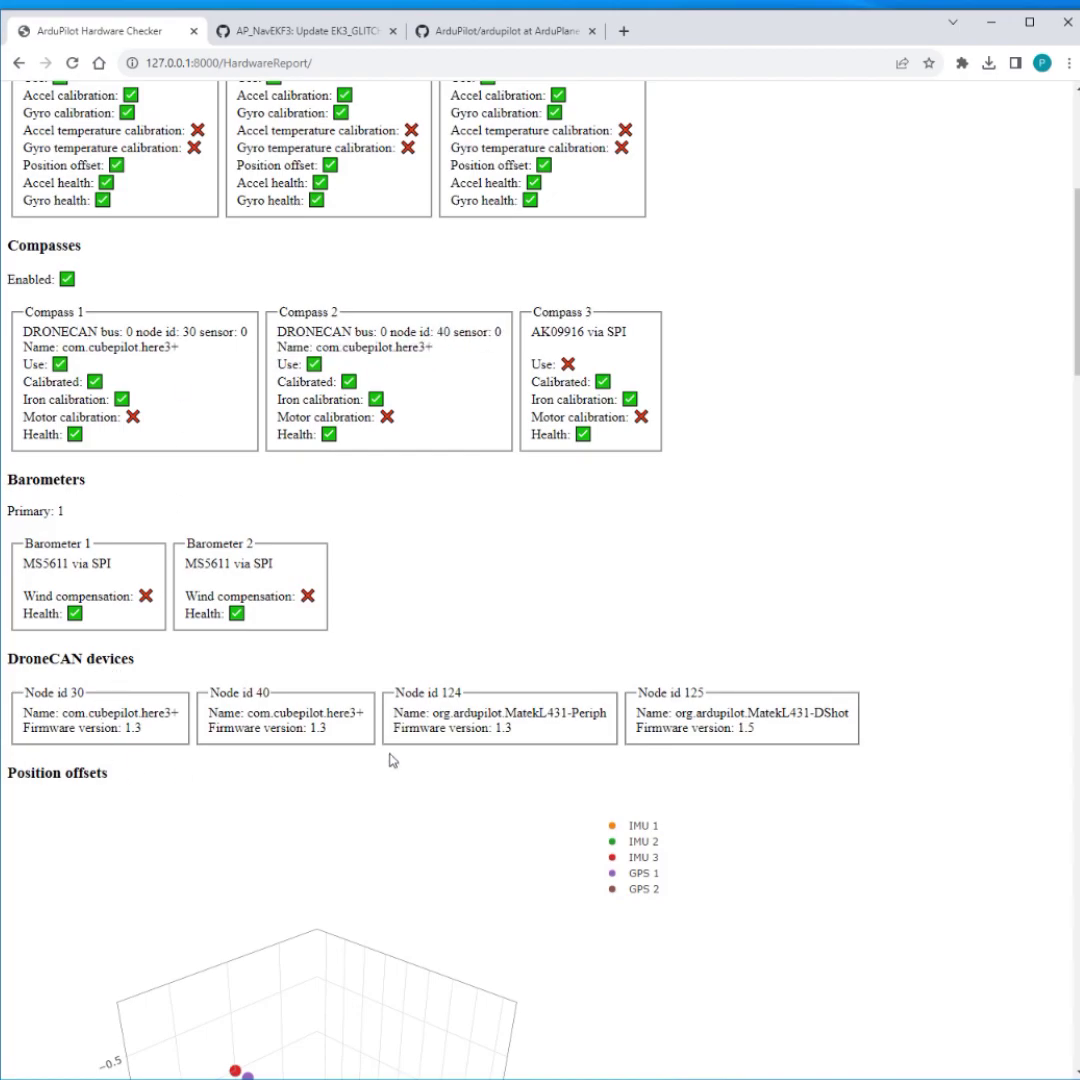
Scroll to the 3D position-offsets plot and rotate it slightly to inspect an offset point.
scroll(490, 748, down, 6)
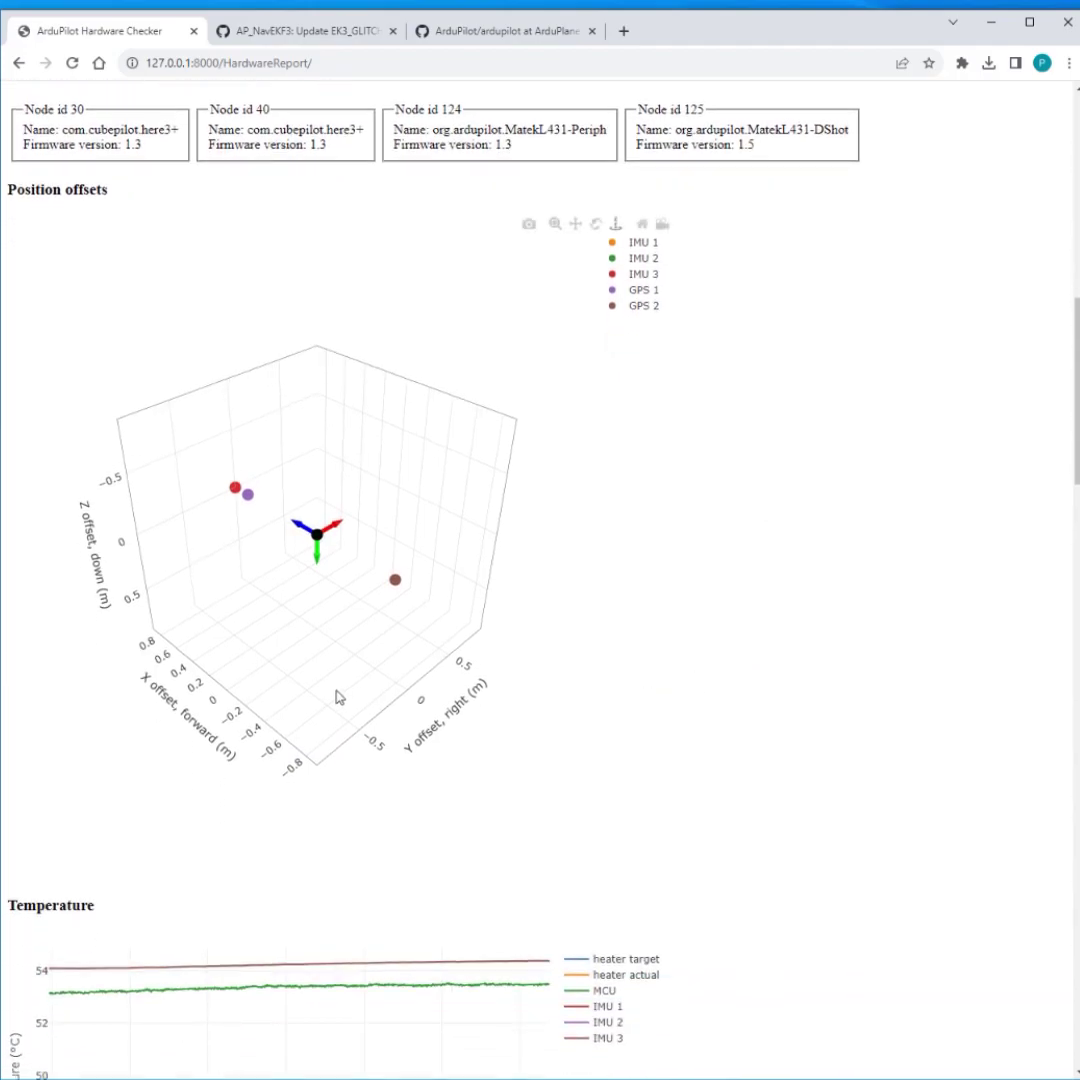
mouse_move(339, 696)
mouse_down()
mouse_move(328, 682)
mouse_move(357, 677)
mouse_move(332, 669)
mouse_up()
scroll(305, 500, up, 4)
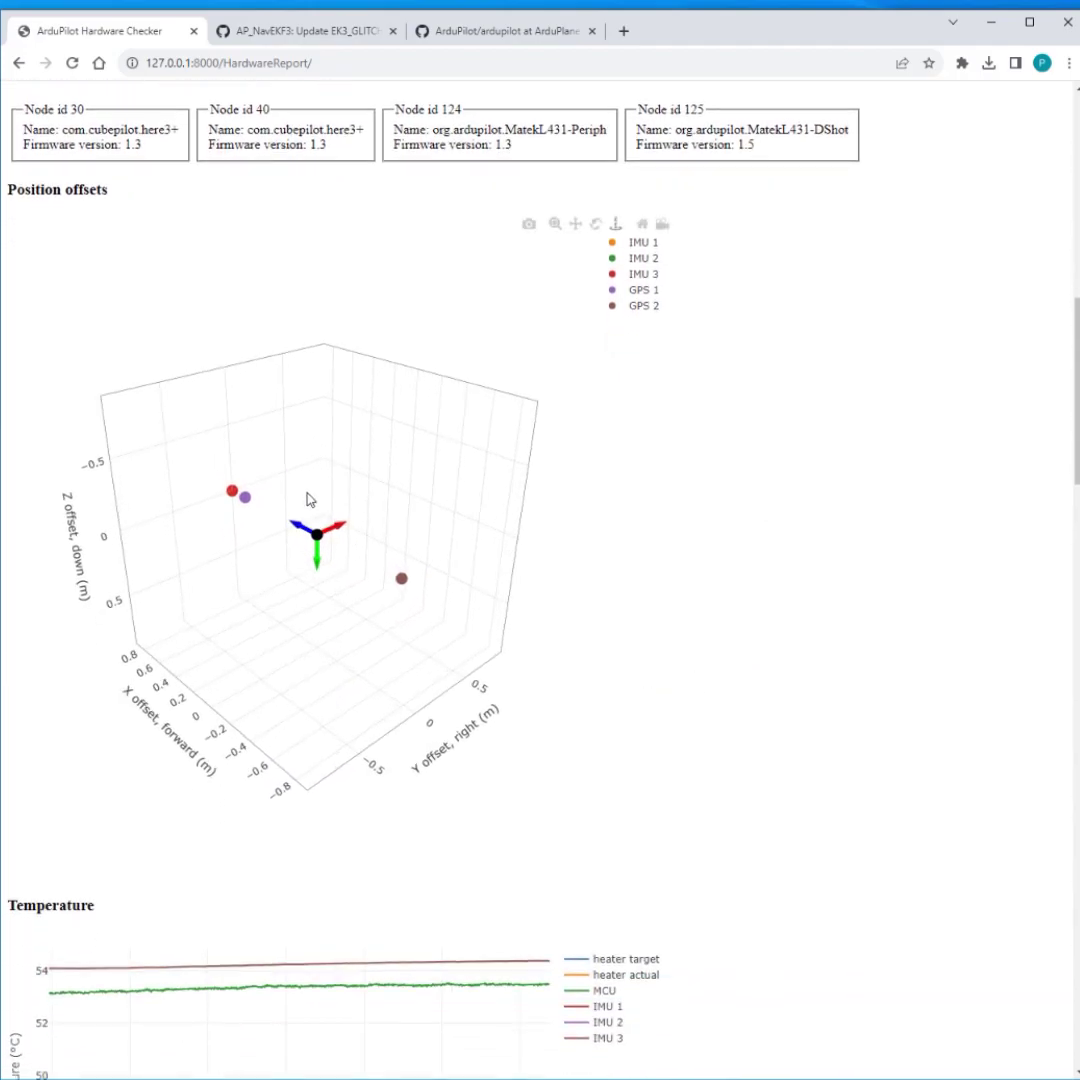
scroll(302, 512, down, 2)
mouse_move(365, 643)
mouse_down()
mouse_move(362, 699)
mouse_move(348, 646)
mouse_up()
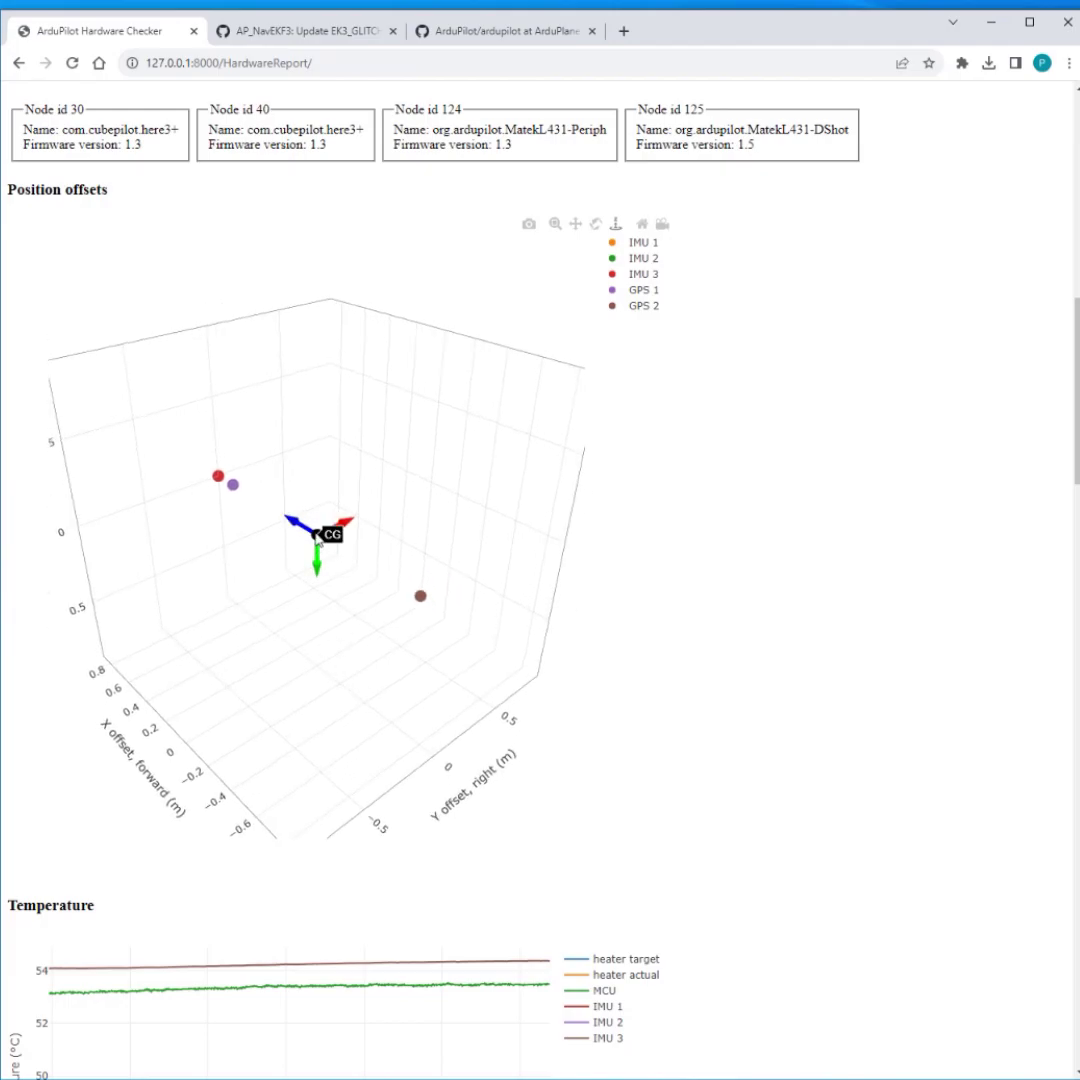
mouse_move(428, 594)
Rotate the offsets plot to show the Z axis and all labels, reading IMU 3, GPS 1 and GPS 2 offsets.
drag(231, 714, 142, 616)
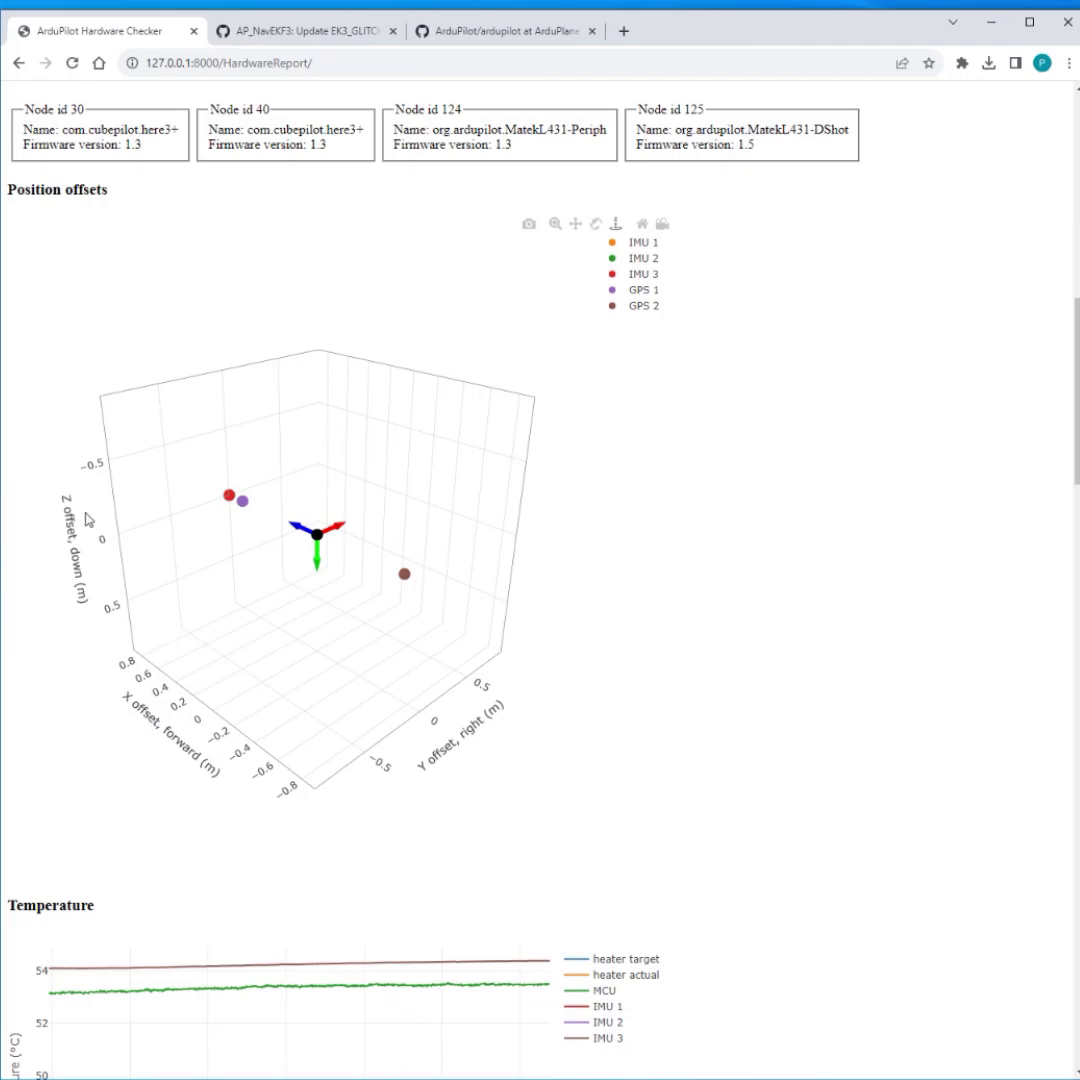
drag(200, 608, 290, 625)
mouse_move(400, 581)
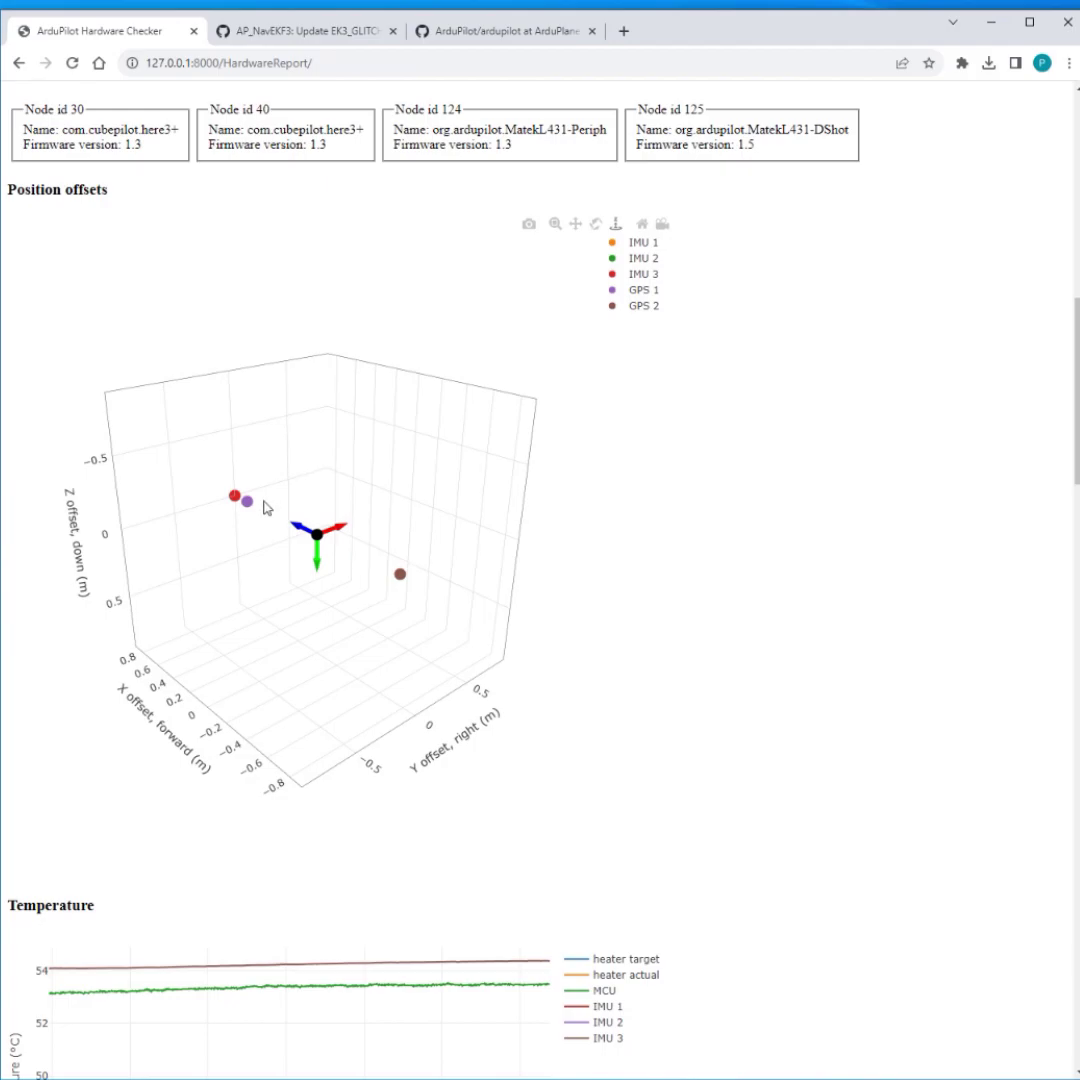
mouse_move(250, 513)
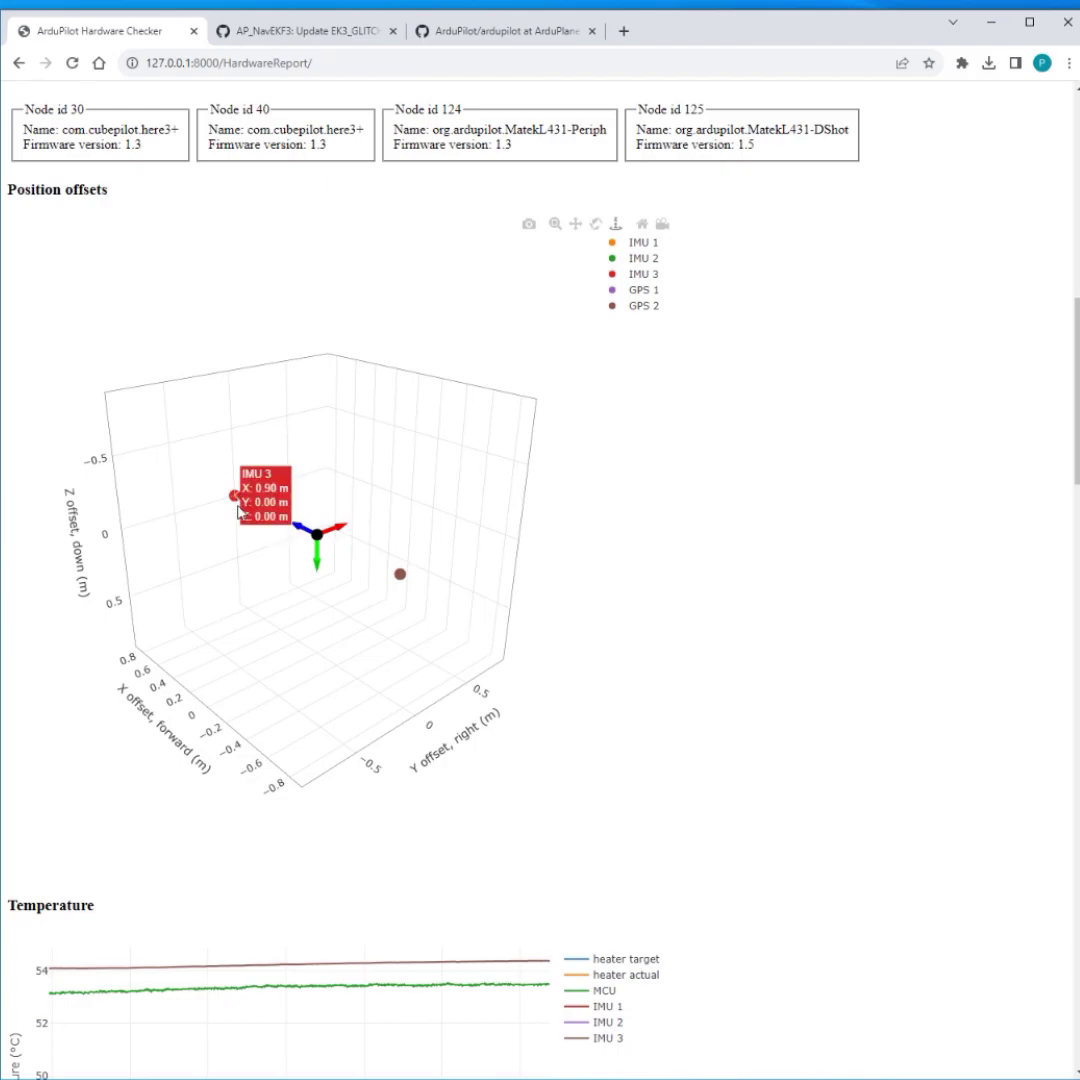
scroll(245, 513, up, 5)
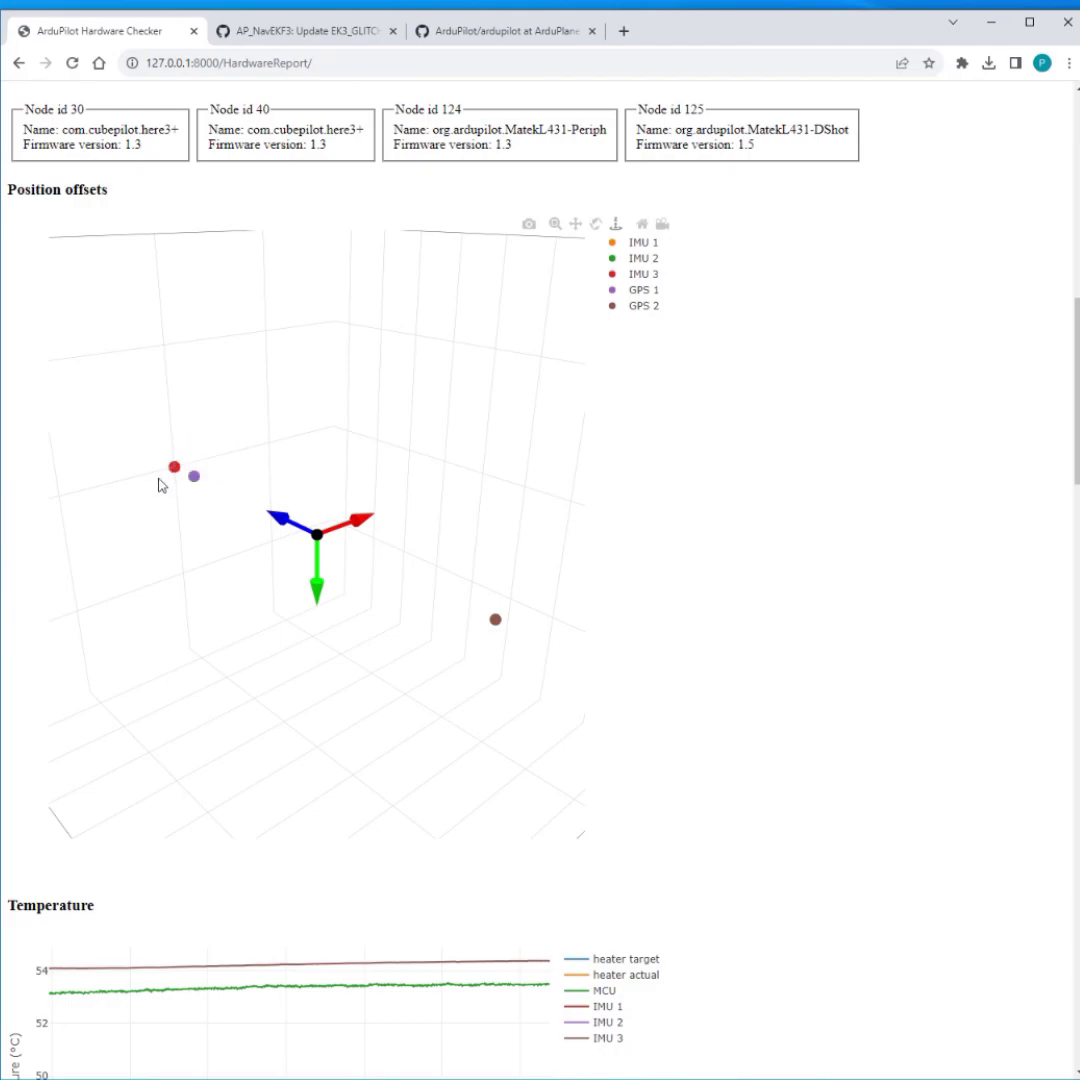
mouse_move(170, 473)
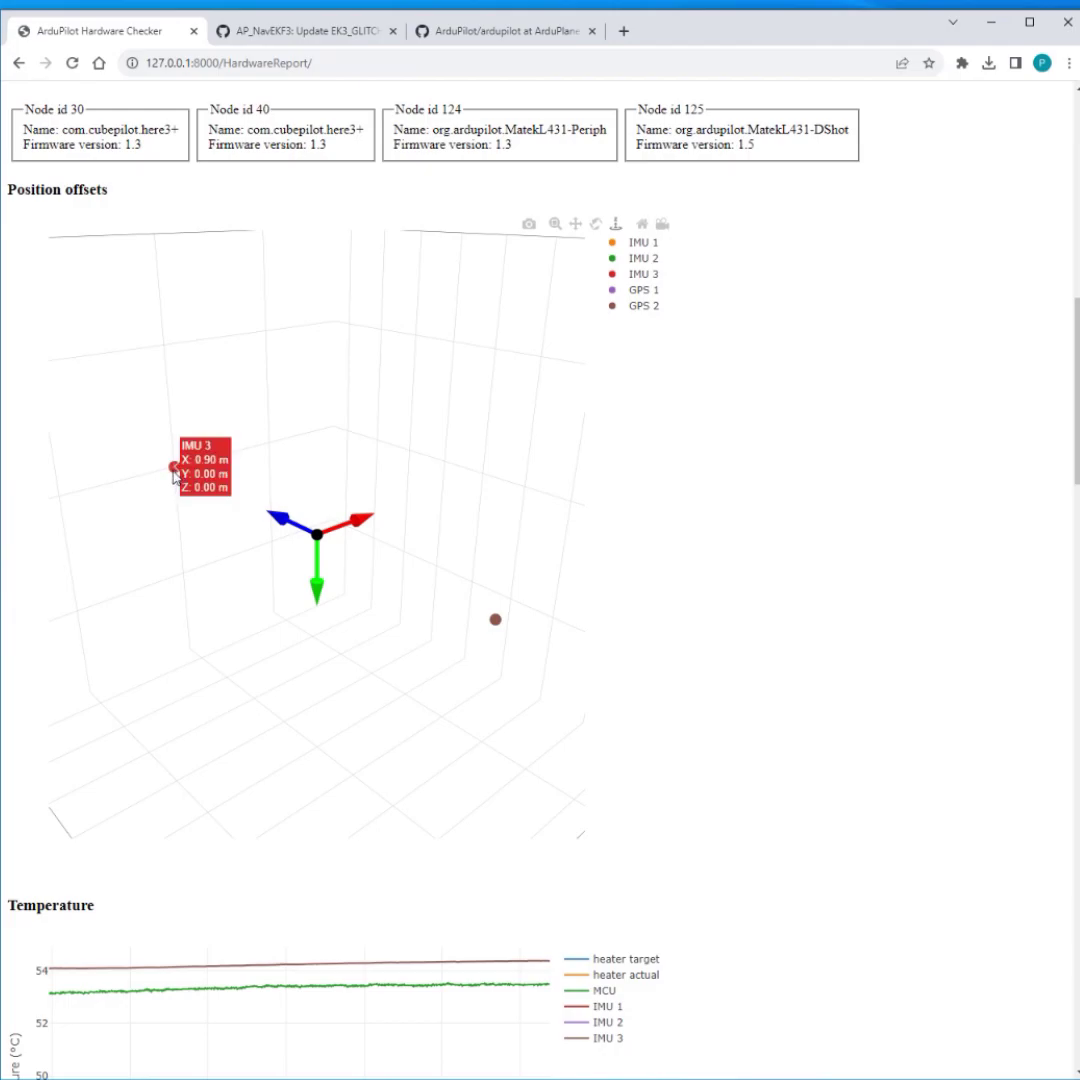
drag(174, 476, 322, 667)
drag(450, 620, 215, 693)
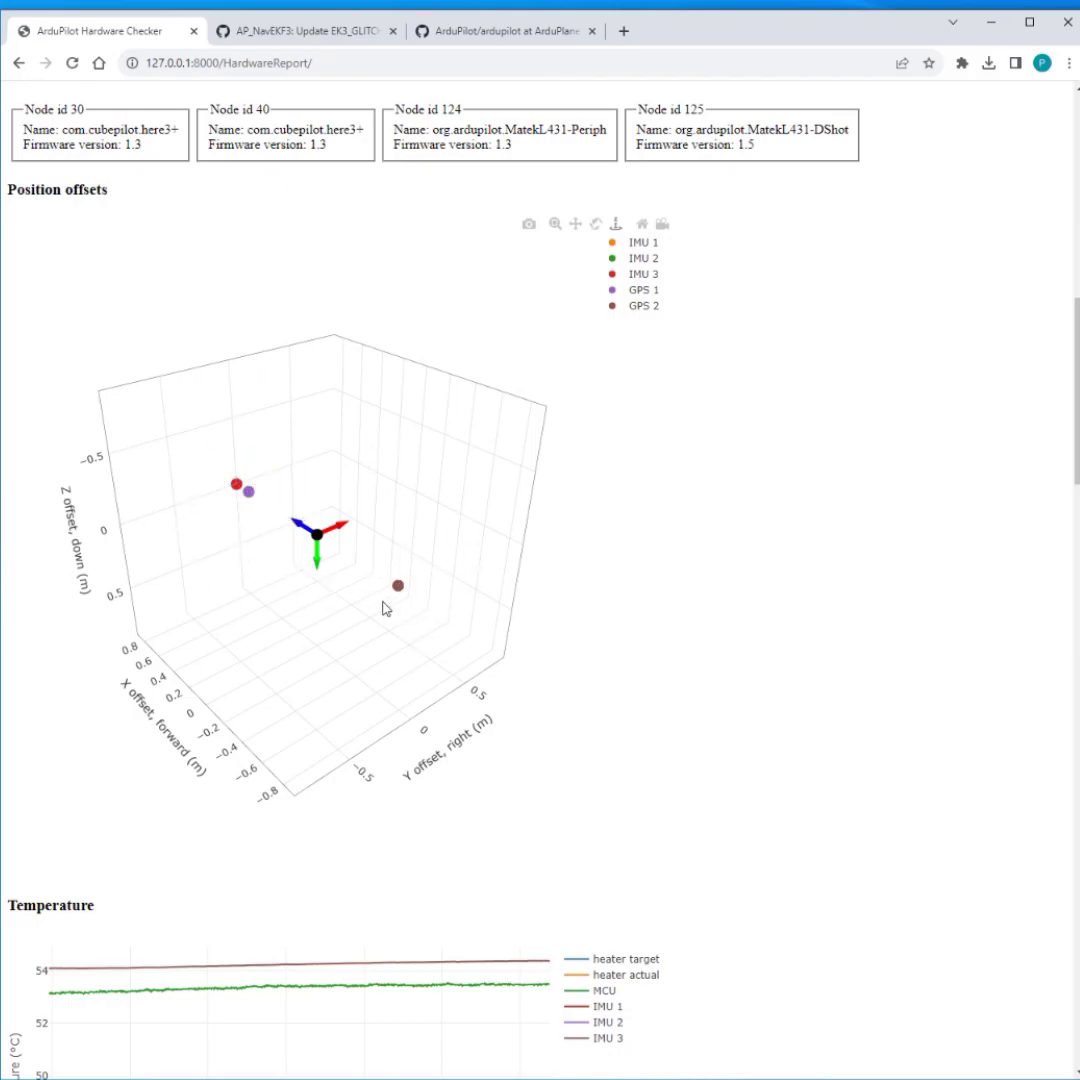
mouse_move(363, 542)
mouse_down()
mouse_move(375, 525)
mouse_move(360, 535)
mouse_up()
Scroll through the Temperature, Board Voltage, CPU load and memory usage charts.
scroll(716, 603, down, 4)
scroll(716, 603, down, 1)
scroll(716, 605, up, 6)
scroll(714, 610, down, 20)
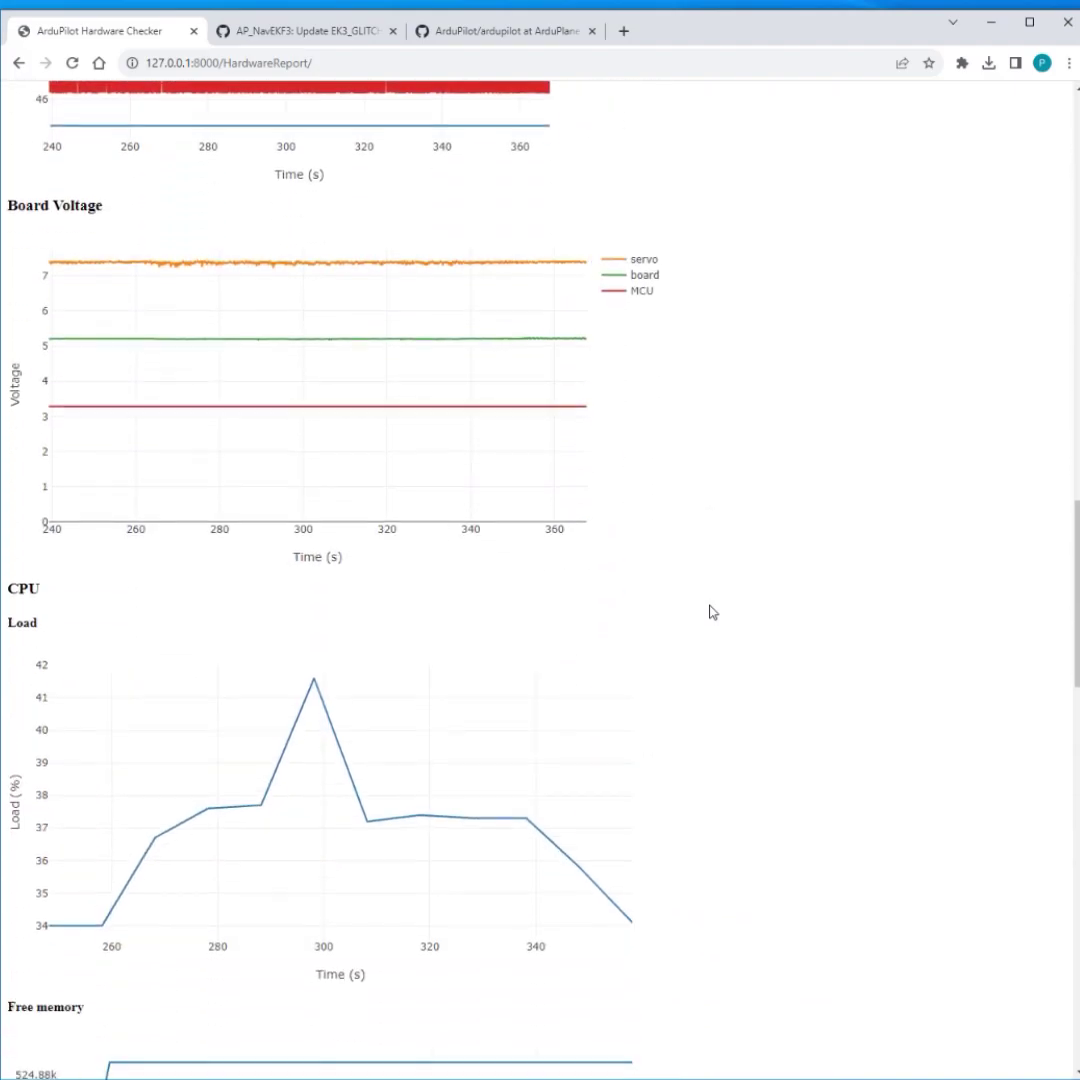
scroll(700, 665, down, 12)
scroll(714, 690, up, 20)
scroll(657, 578, up, 20)
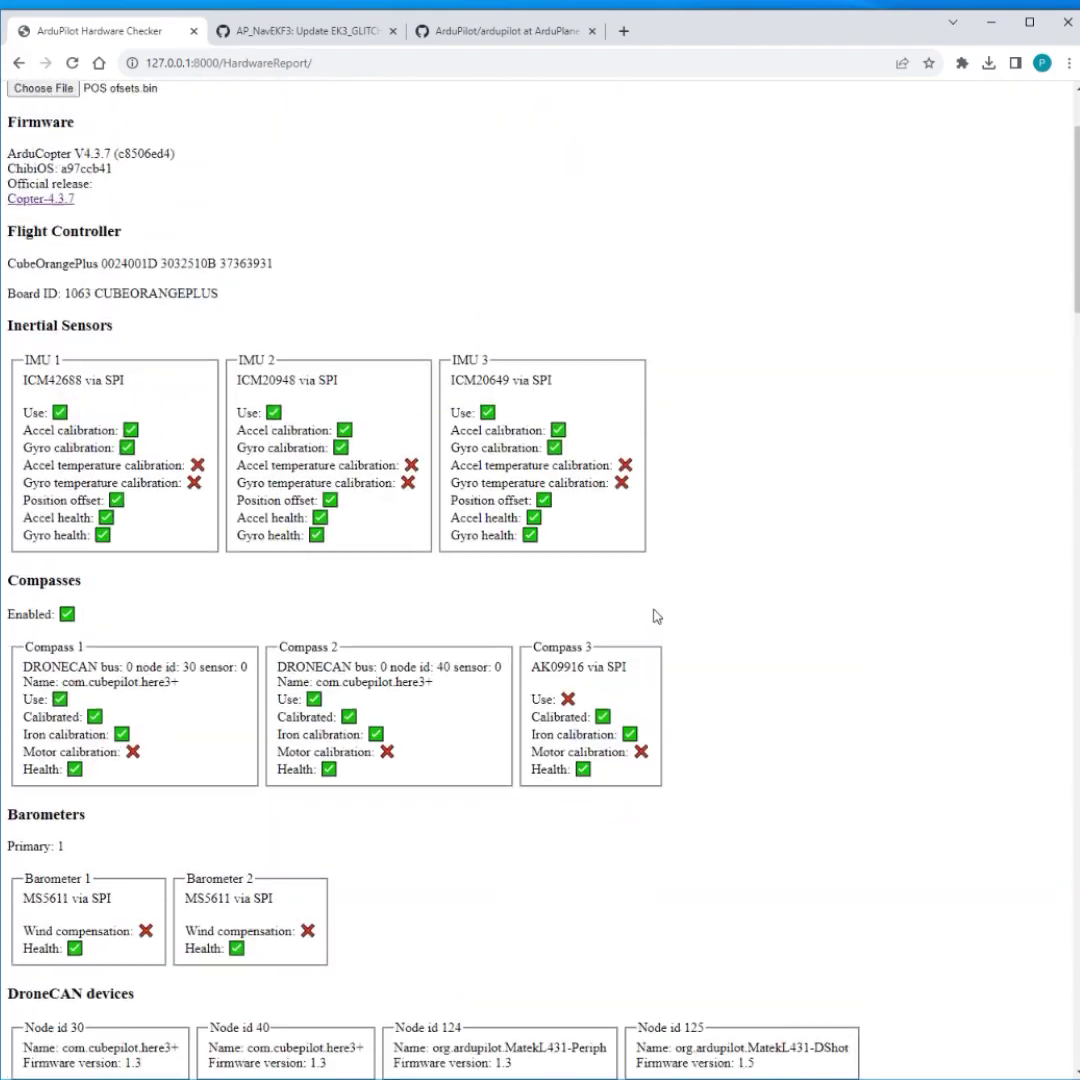
scroll(651, 621, down, 2)
scroll(651, 621, up, 2)
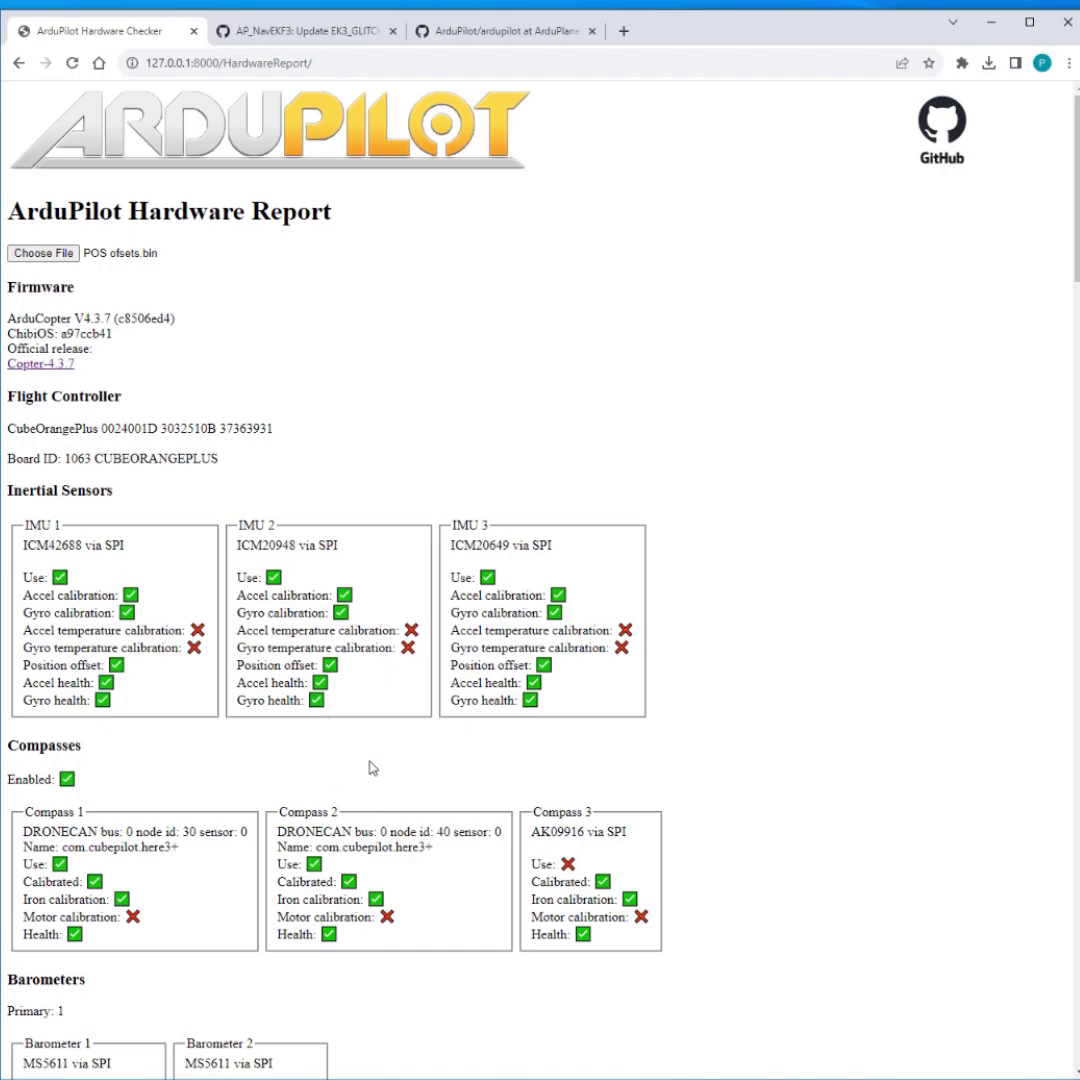
scroll(360, 755, down, 1)
scroll(340, 738, up, 1)
scroll(323, 729, down, 1)
scroll(313, 723, up, 1)
Scroll on down to the Parameters and Minimal configuration export options.
scroll(470, 687, down, 1)
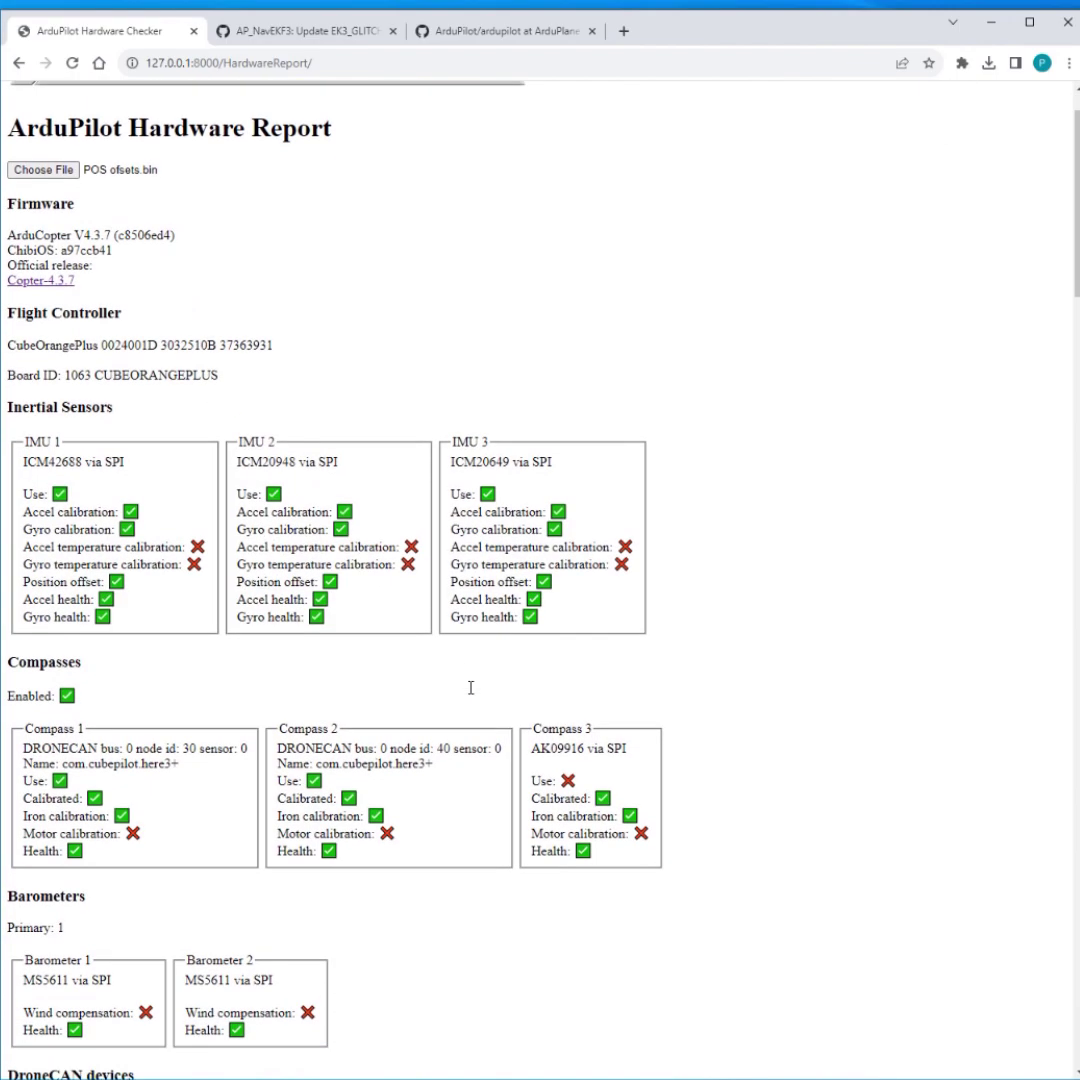
scroll(472, 694, up, 1)
scroll(459, 680, down, 10)
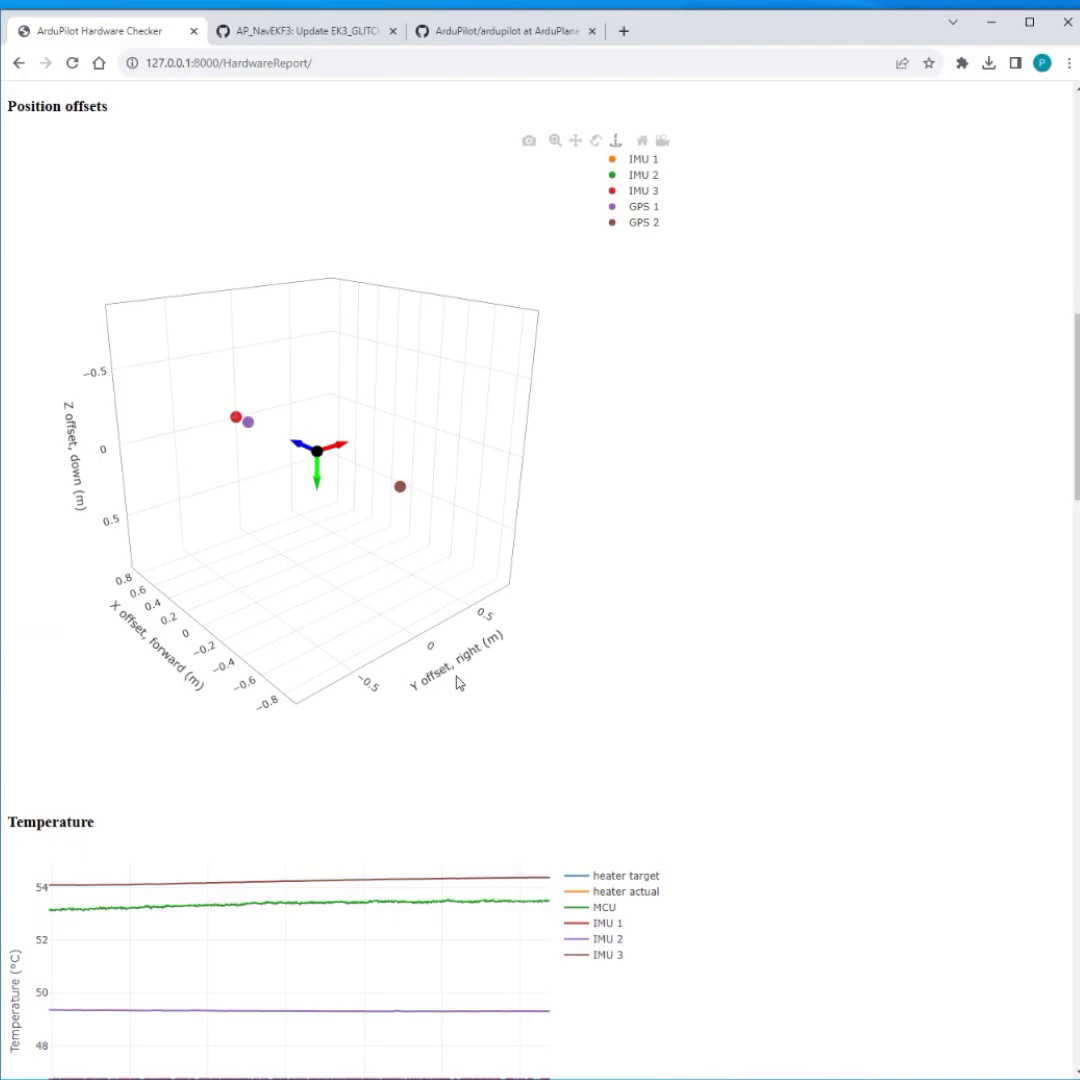
scroll(513, 684, up, 2)
scroll(856, 665, up, 9)
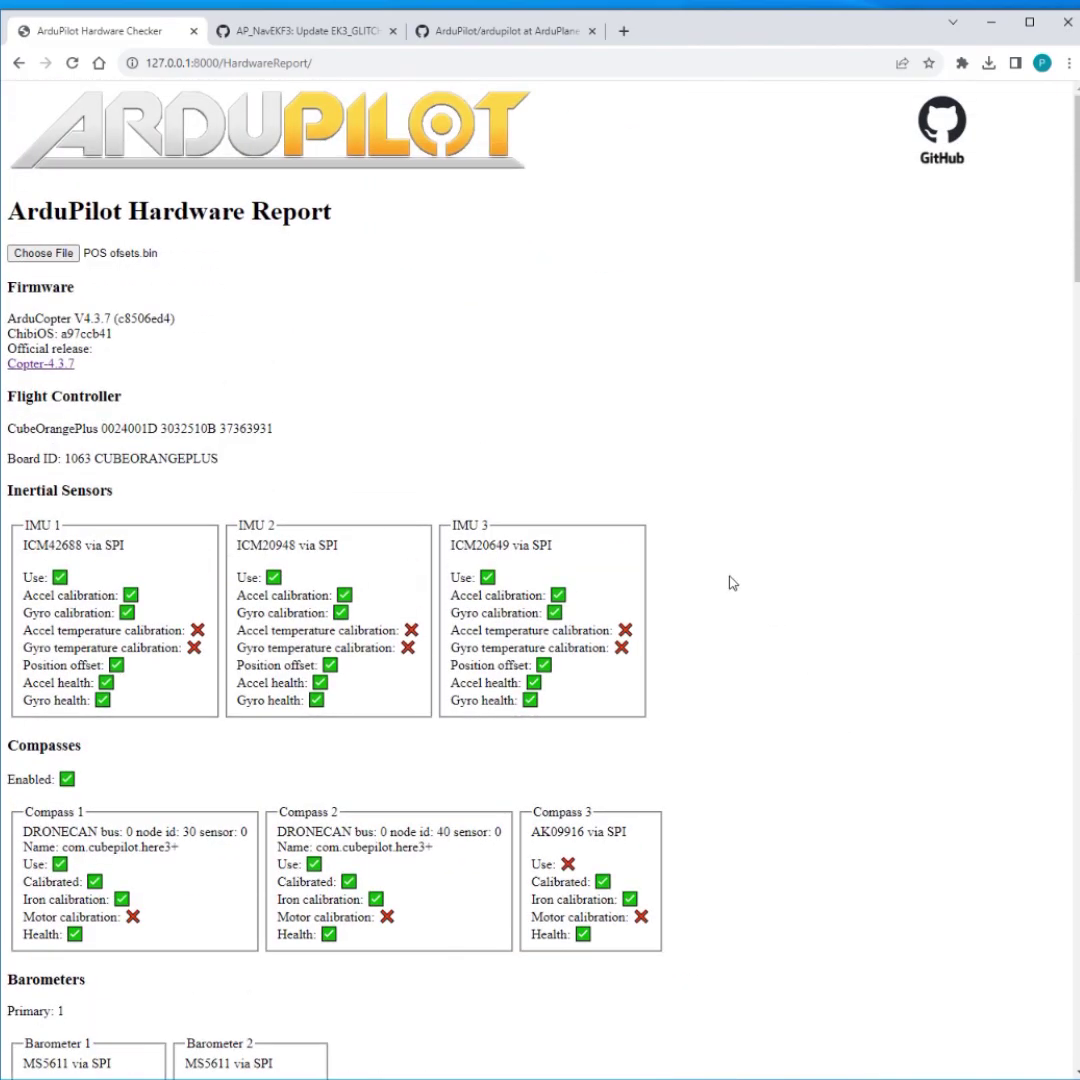
scroll(1008, 779, down, 20)
scroll(995, 877, down, 6)
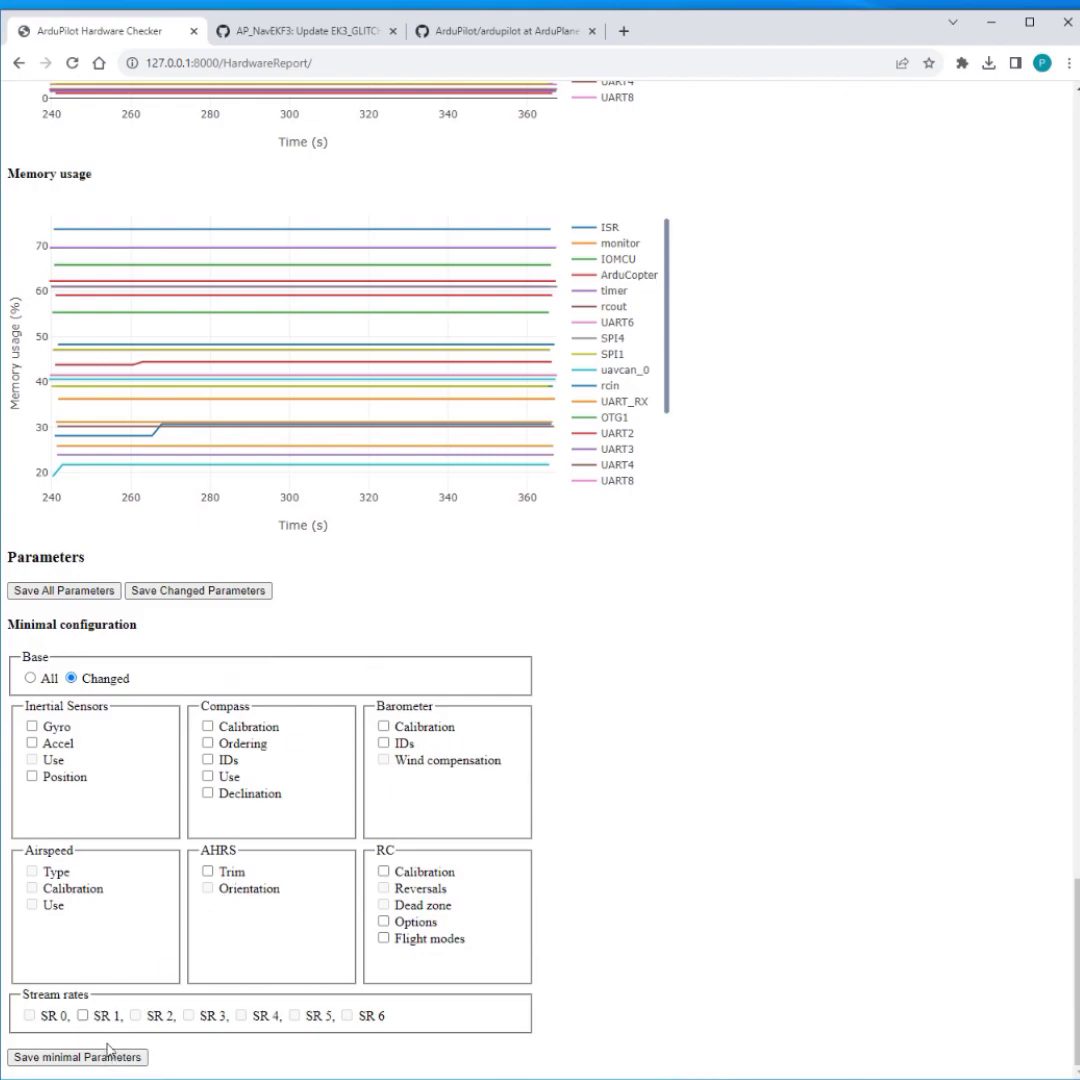
Switch to VS Code and scroll through the 44_minimal (4).param entries.
key(alt+Tab)
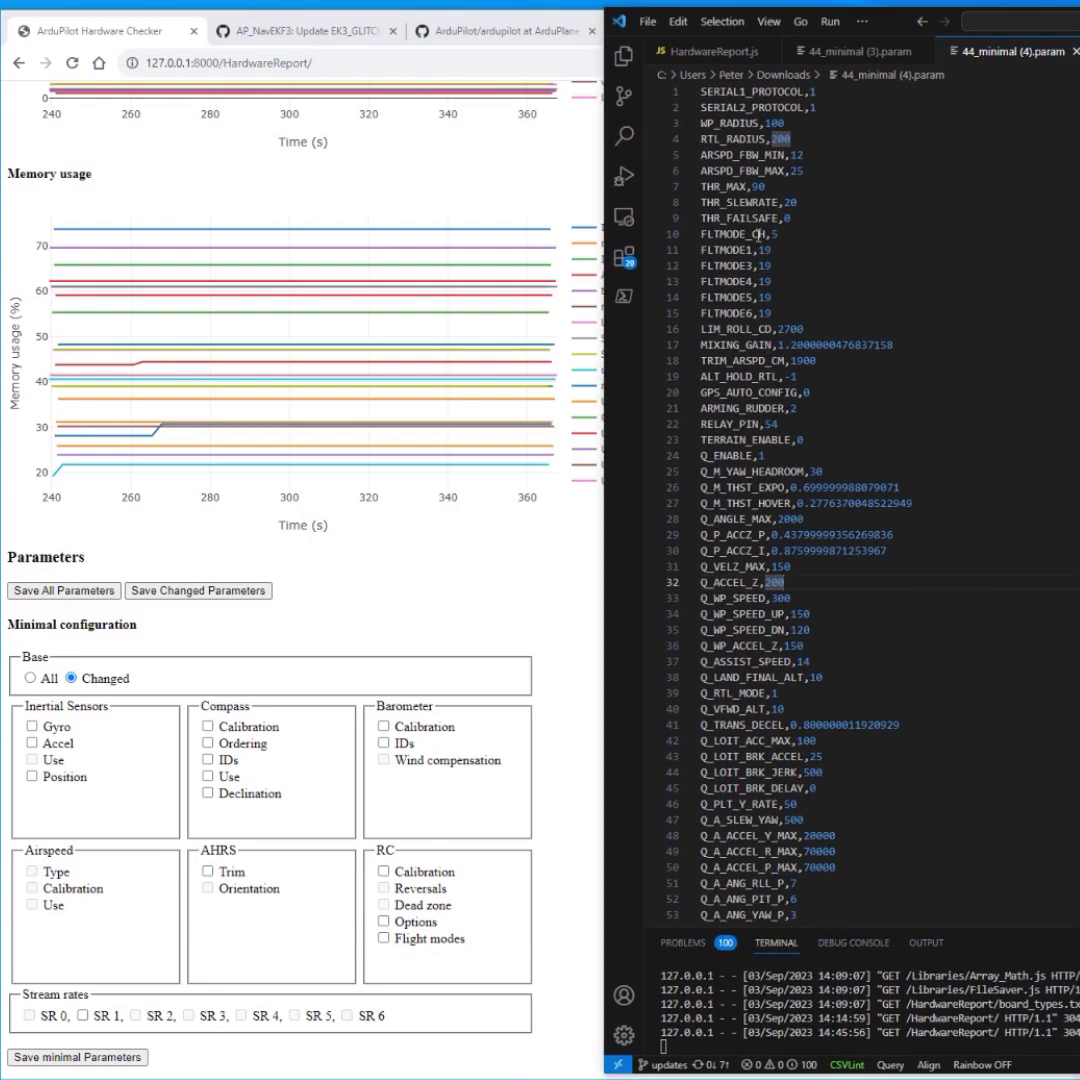
scroll(830, 470, down, 20)
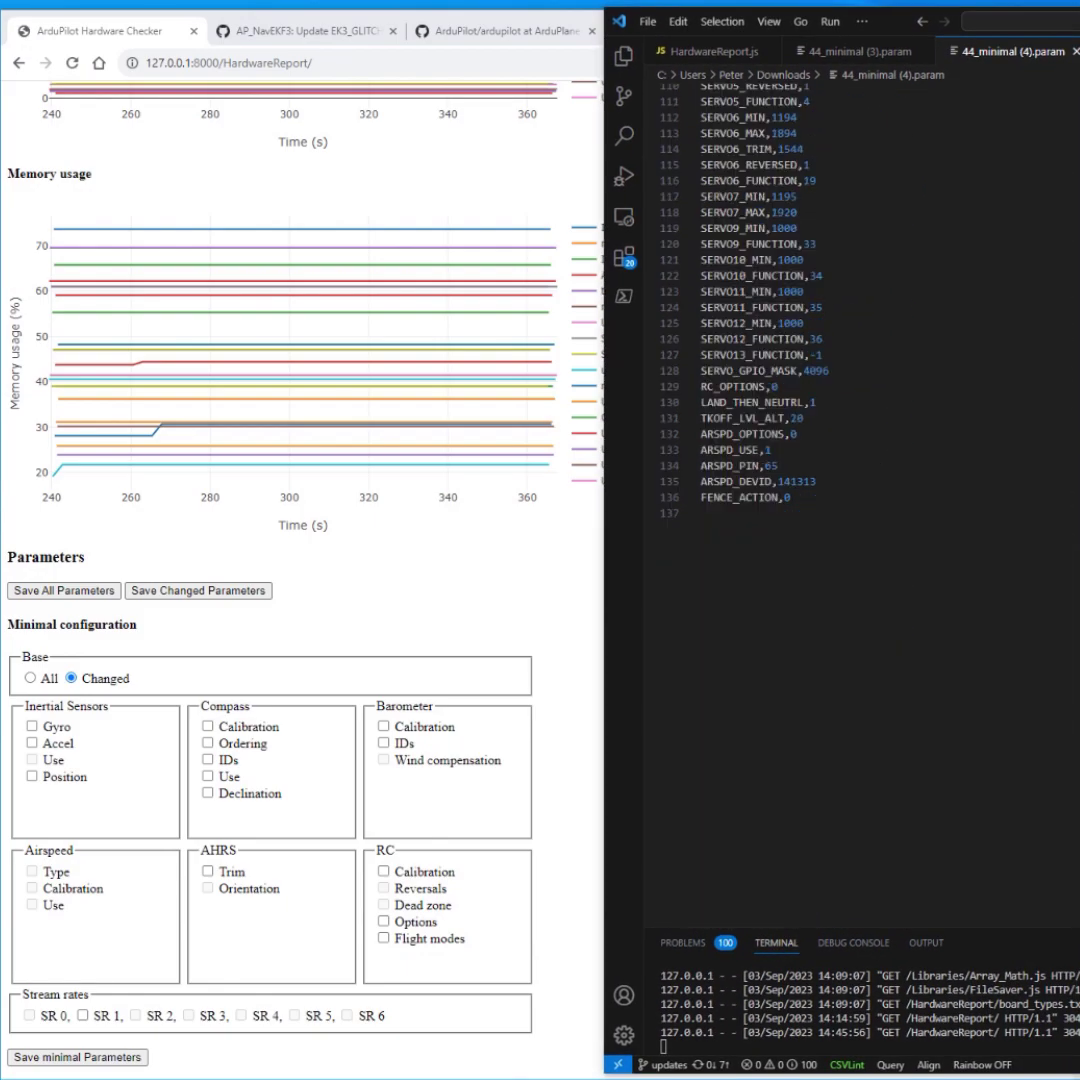
scroll(970, 598, up, 20)
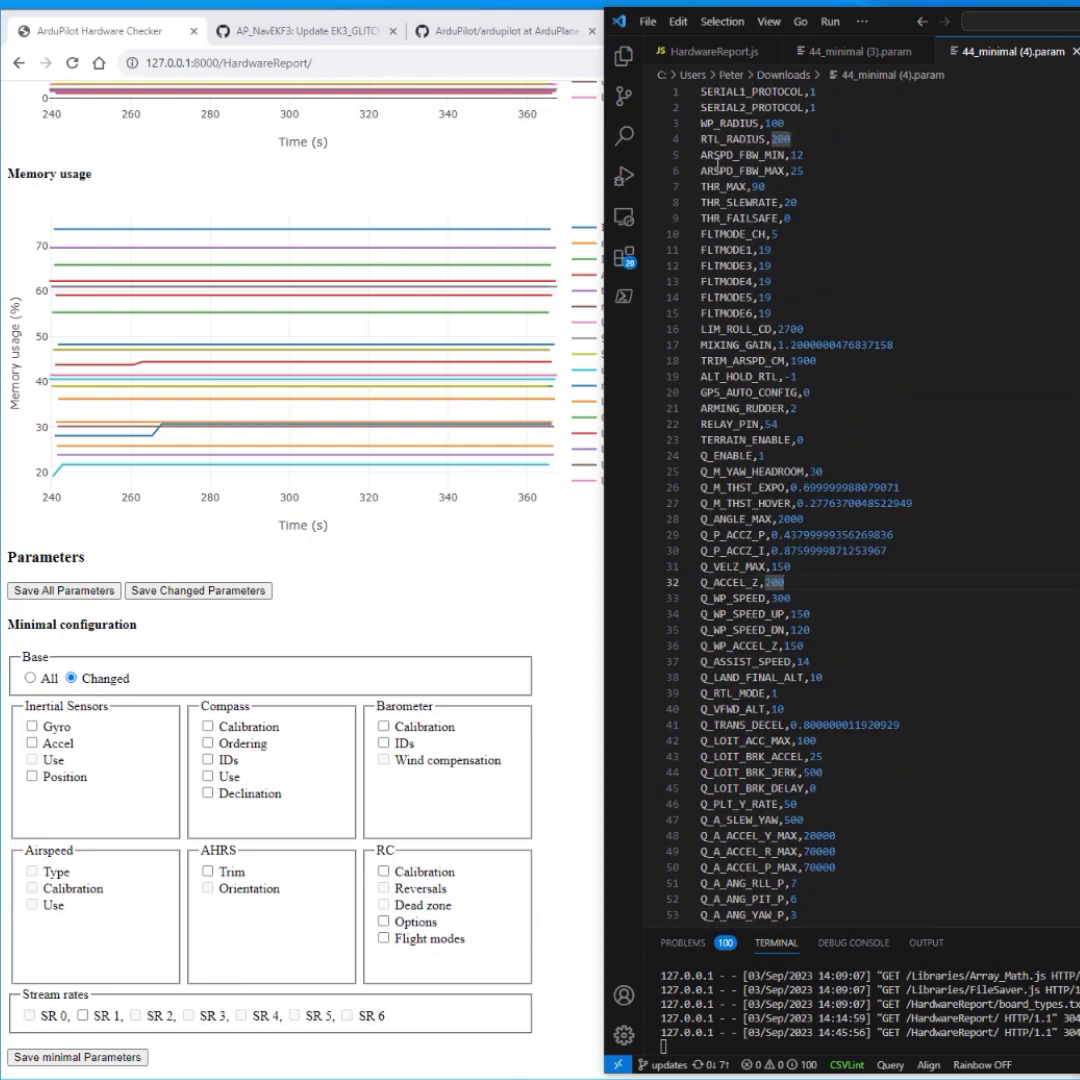
scroll(770, 420, down, 2)
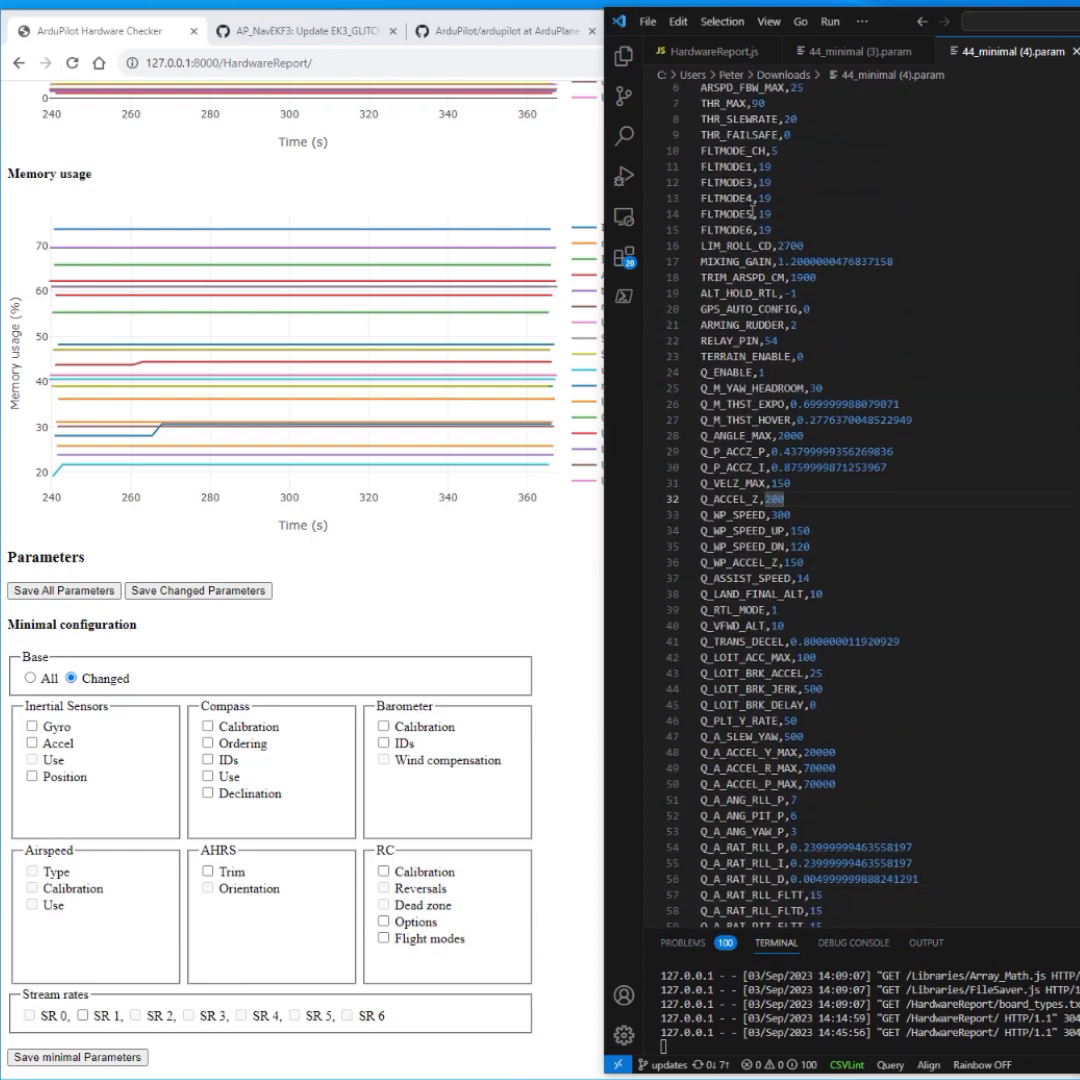
scroll(752, 213, down, 2)
scroll(752, 137, down, 7)
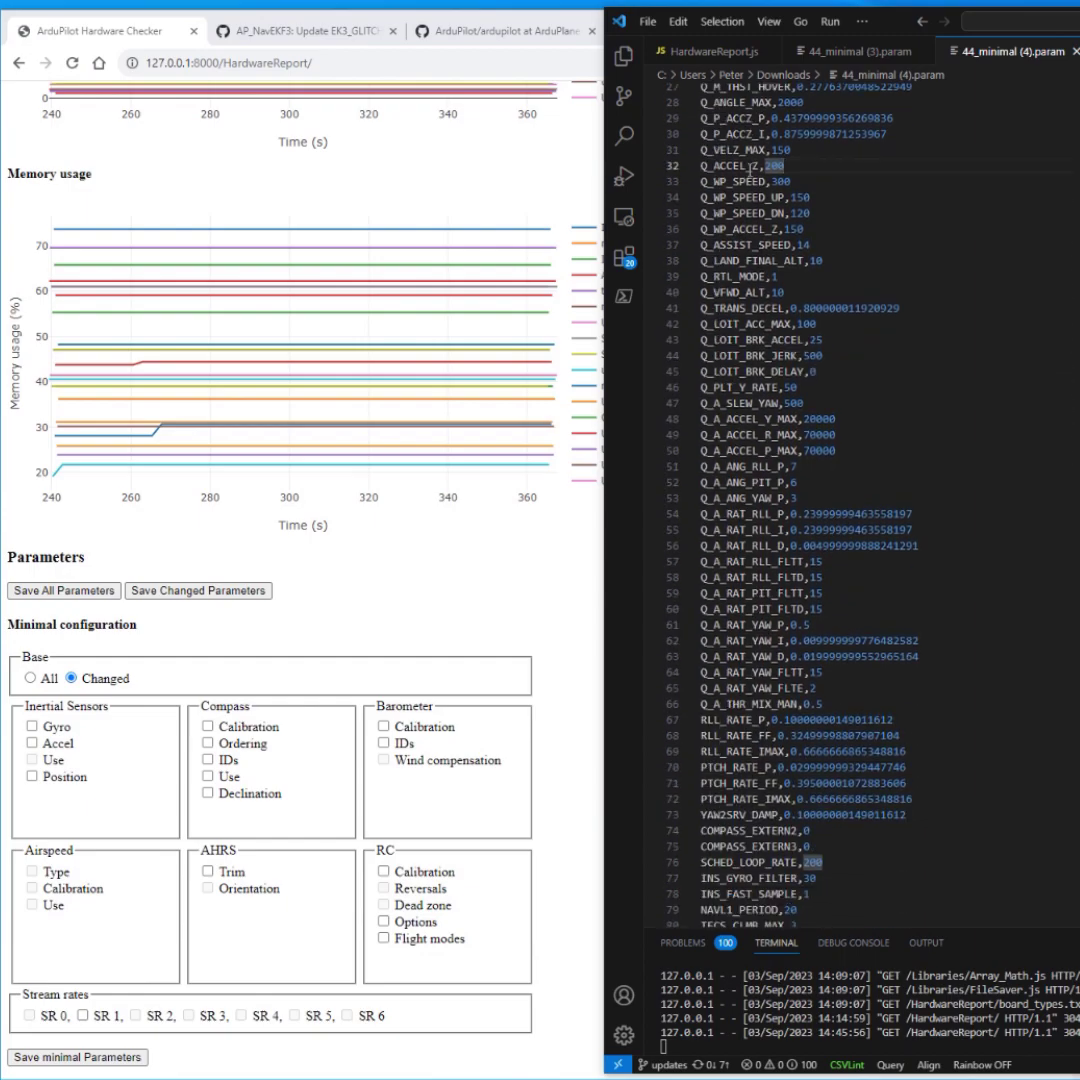
scroll(752, 160, up, 2)
scroll(752, 177, down, 1)
scroll(752, 177, down, 2)
scroll(790, 450, up, 3)
scroll(797, 490, down, 2)
scroll(755, 466, down, 3)
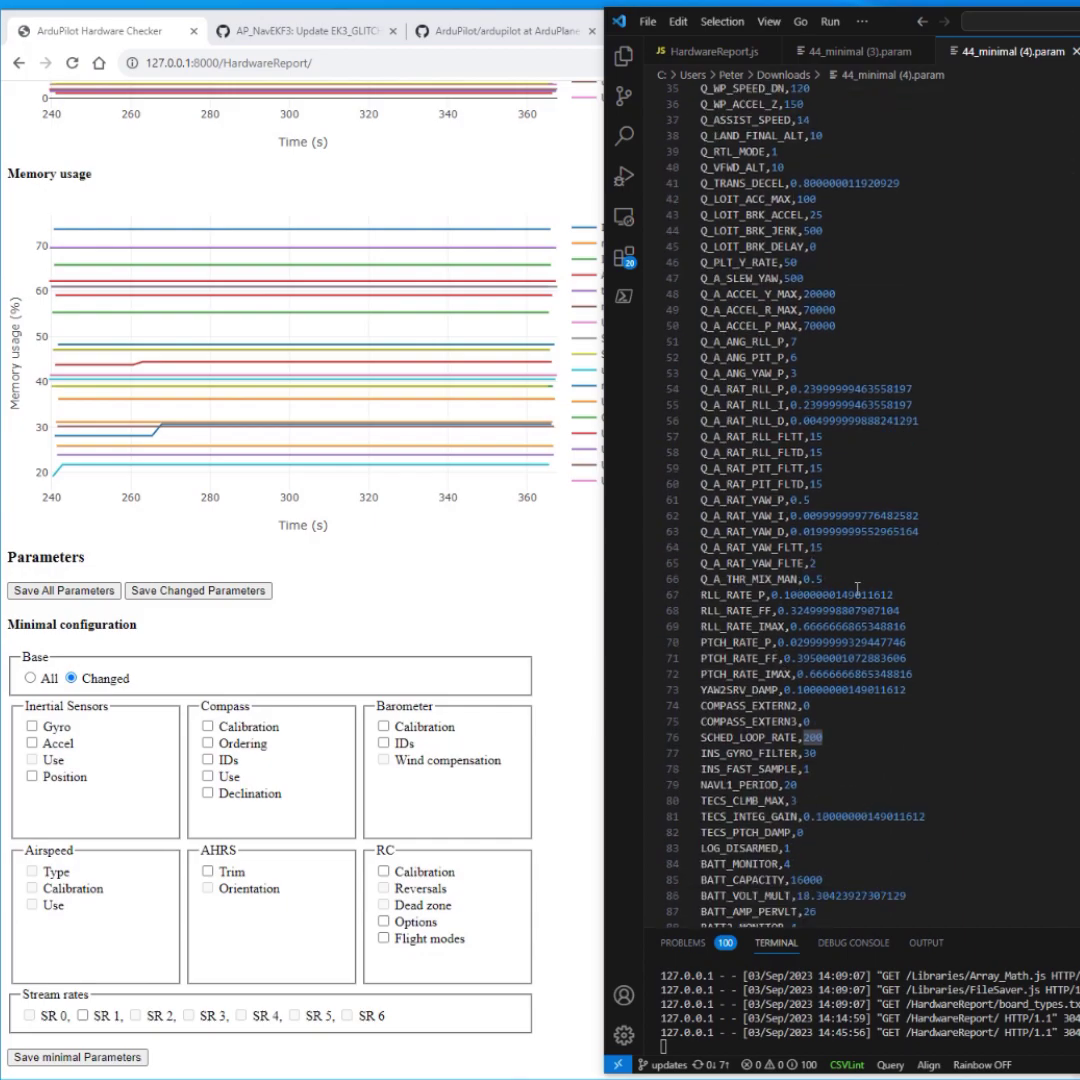
scroll(833, 580, down, 6)
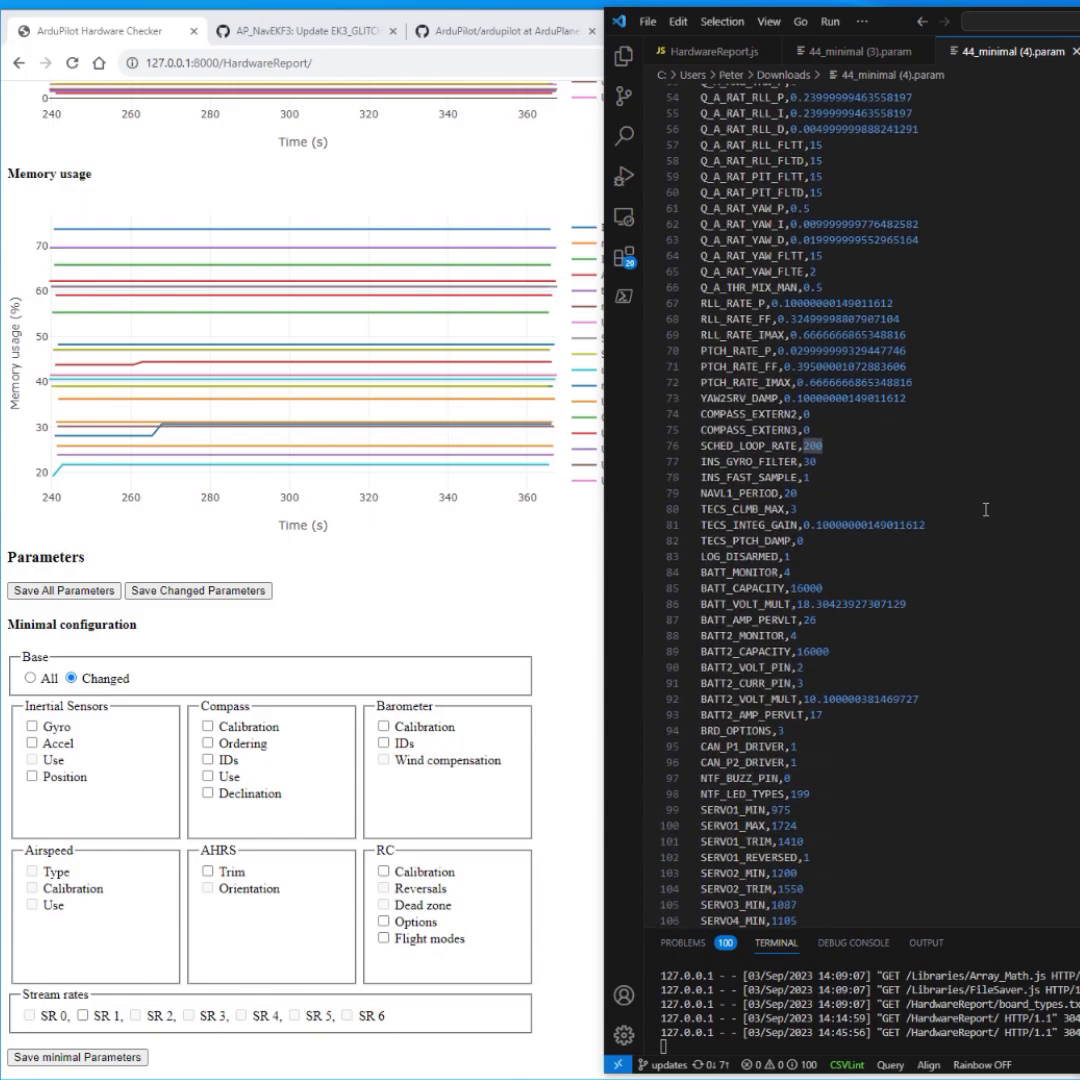
scroll(962, 512, down, 3)
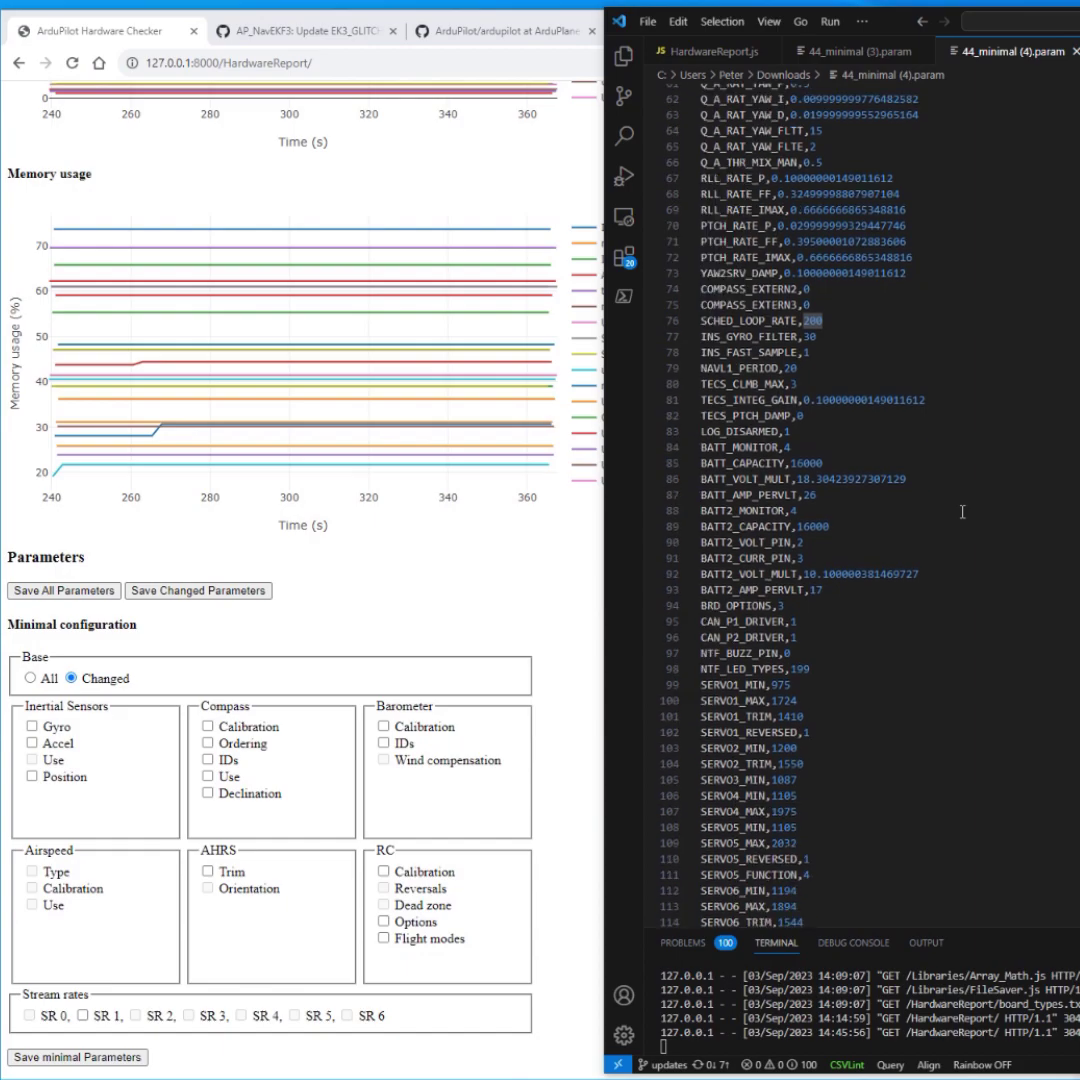
scroll(962, 512, down, 5)
scroll(962, 512, up, 6)
scroll(962, 512, up, 18)
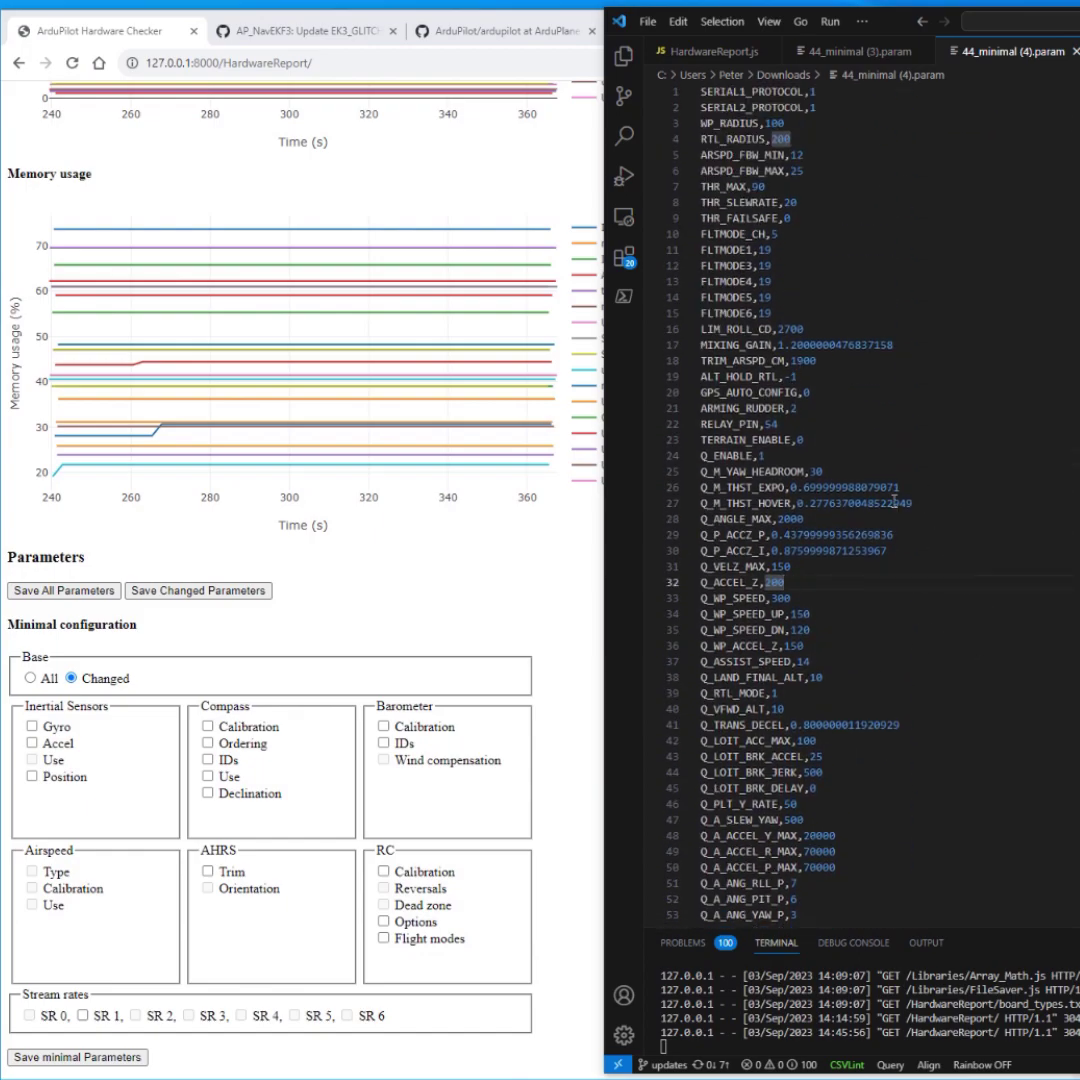
scroll(1003, 424, down, 2)
scroll(975, 437, up, 2)
scroll(805, 630, down, 7)
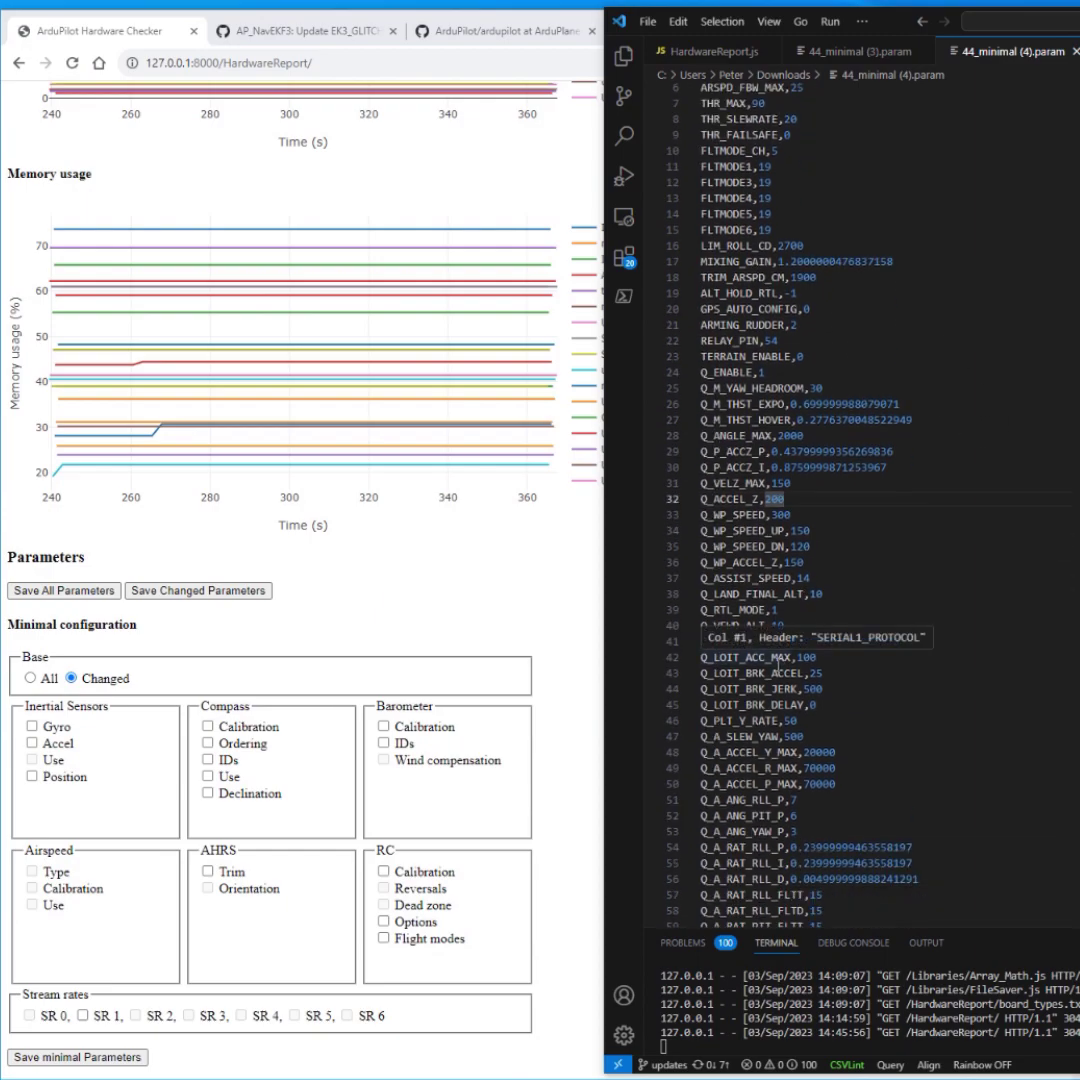
scroll(970, 515, down, 15)
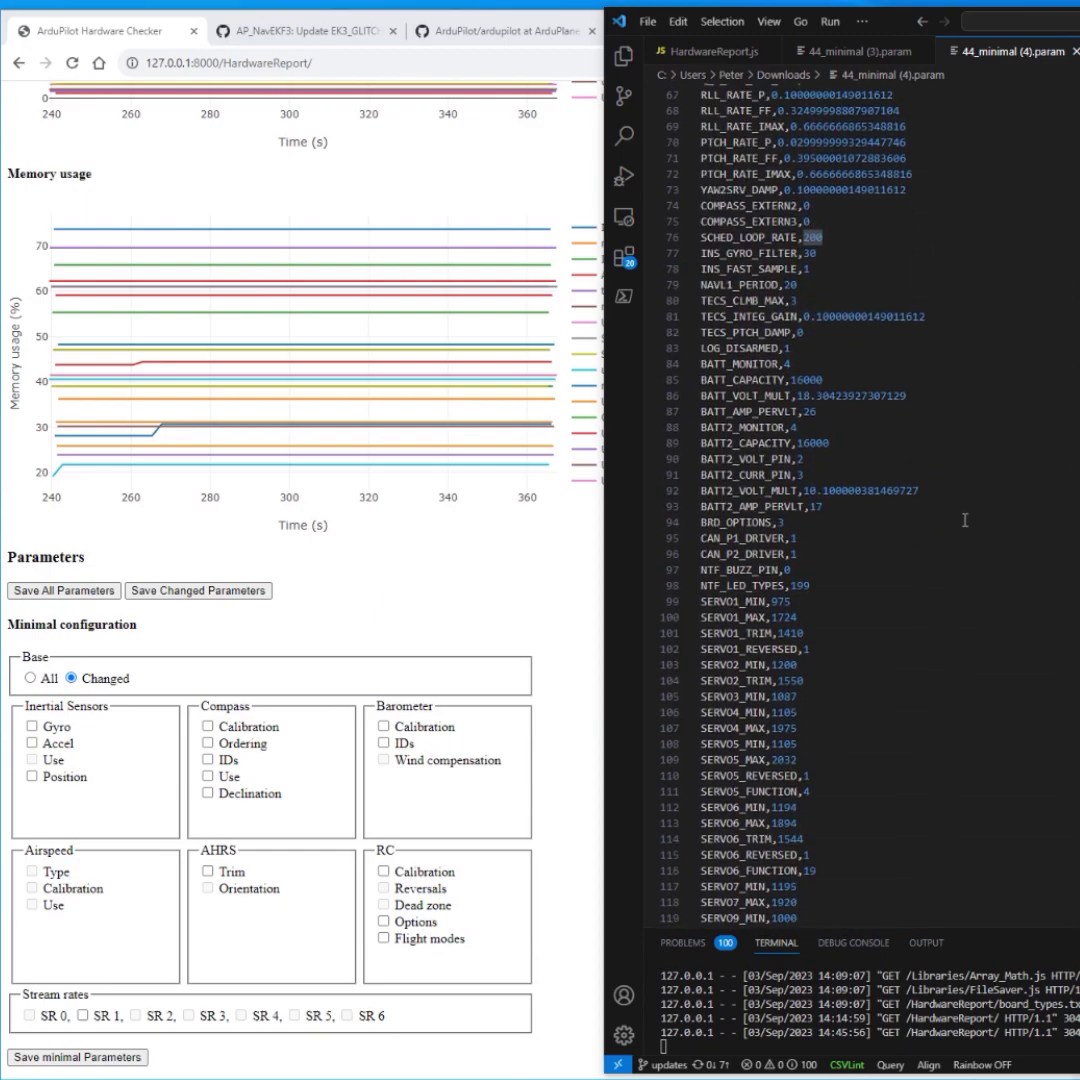
Bring the Hardware Report back to the front and scroll to its top.
key(super+Up)
scroll(490, 690, up, 20)
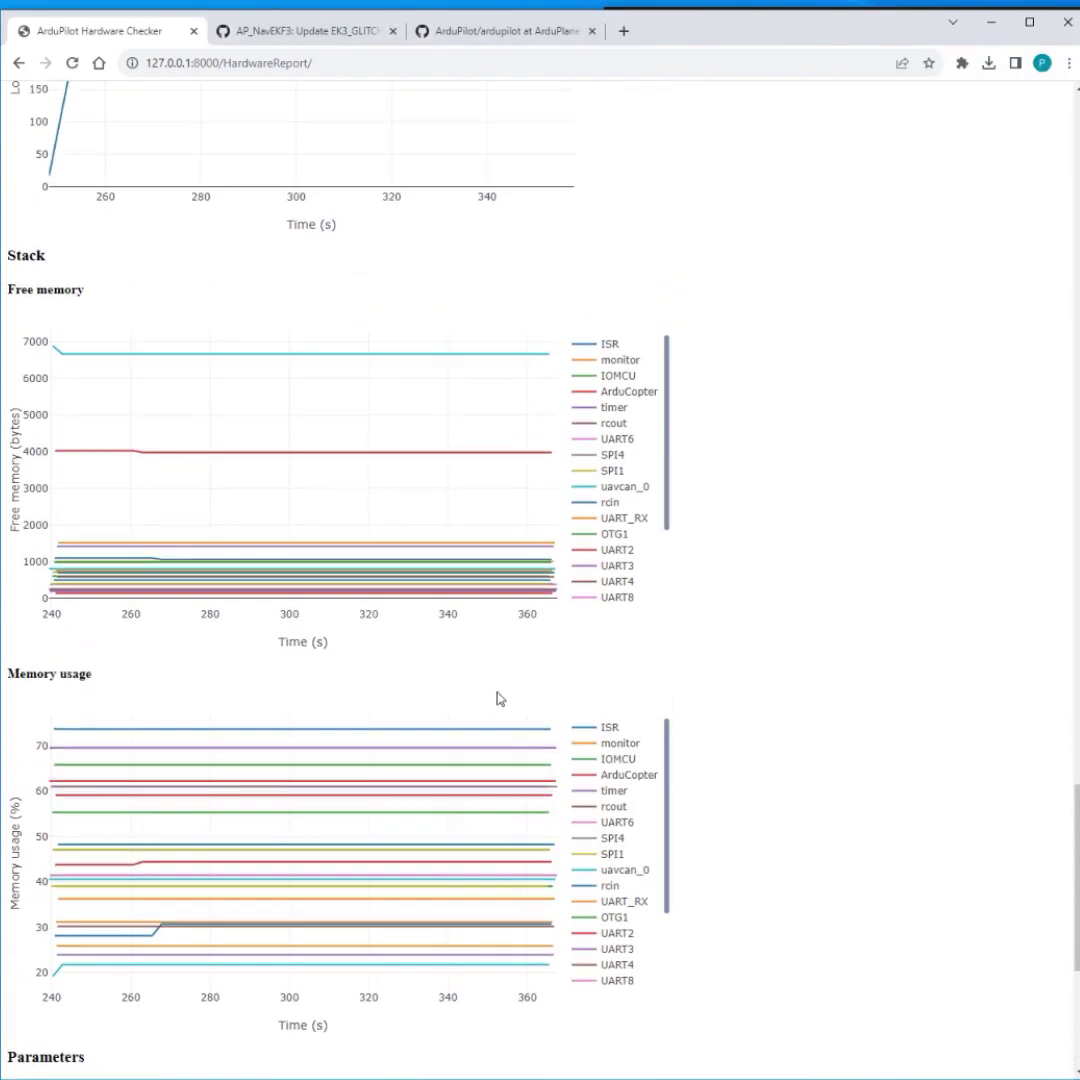
scroll(482, 676, up, 20)
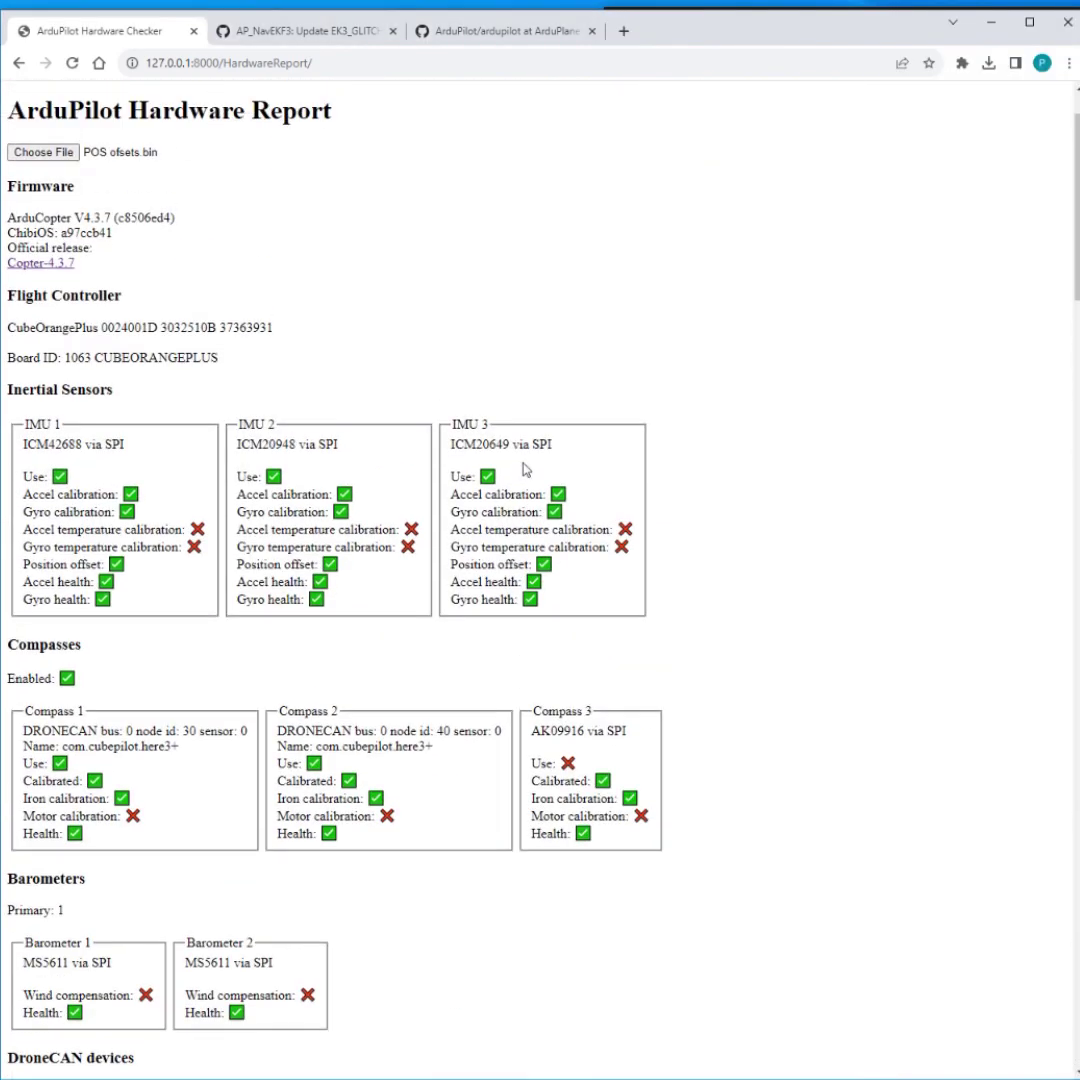